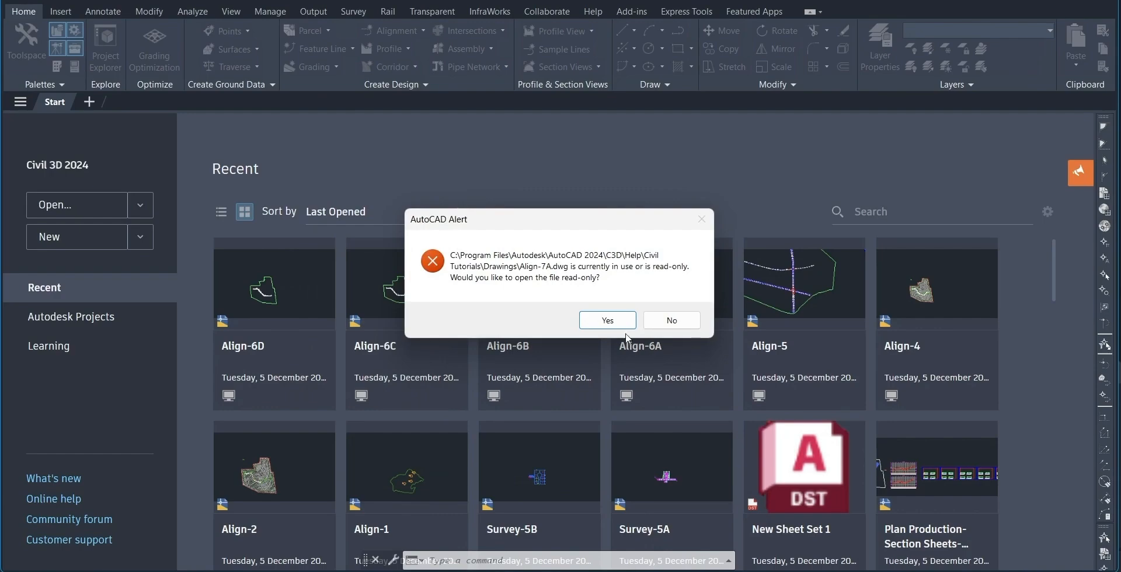
Open the Align-7A drawing as read-only.
click(617, 319)
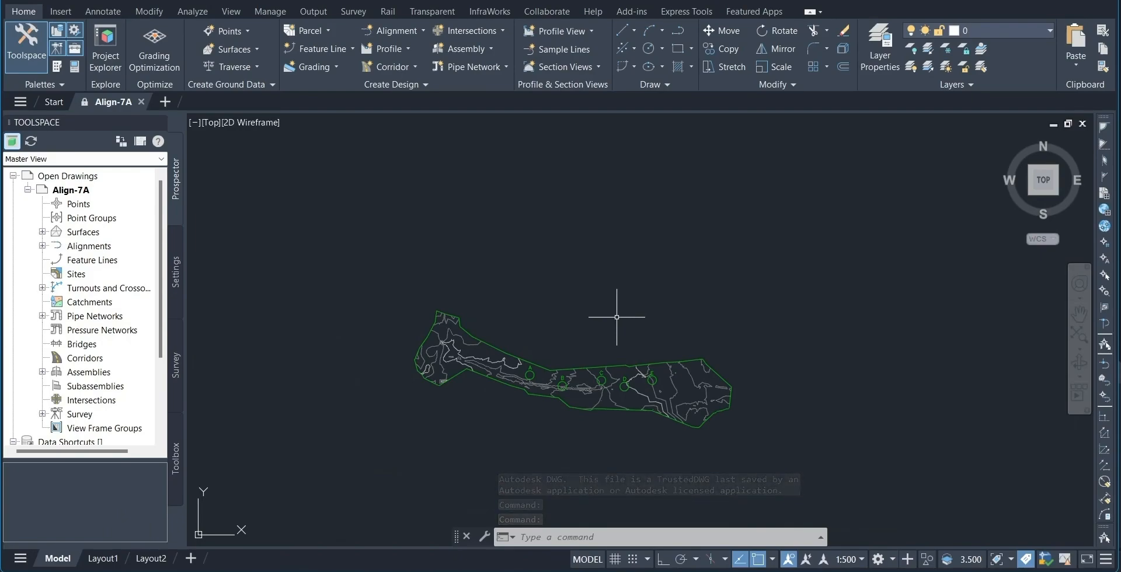
scroll(617, 317, up, 6)
middle_drag(608, 422, 650, 170)
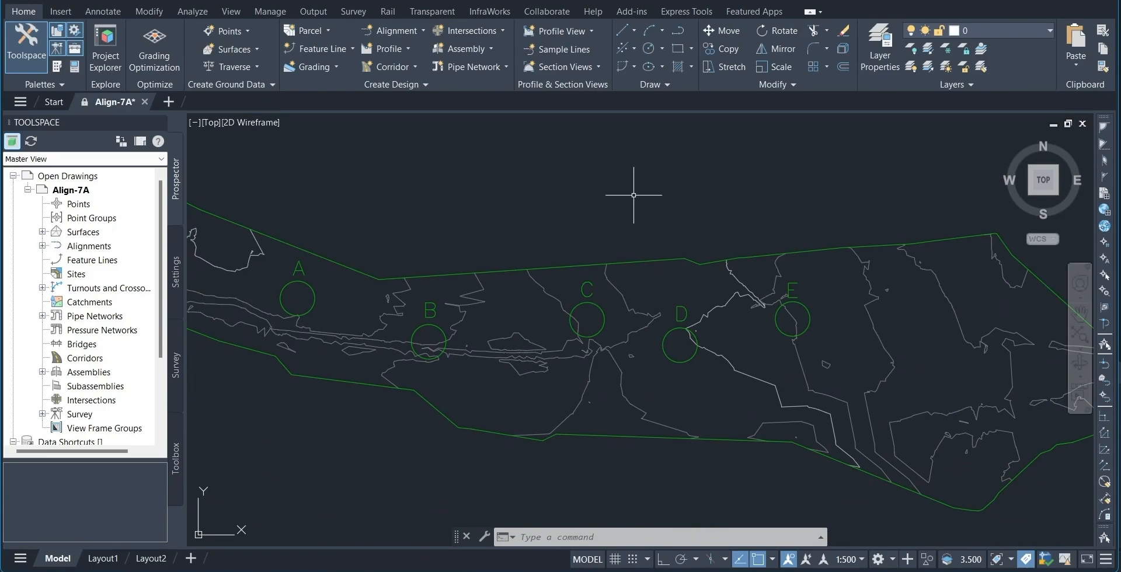
middle_drag(502, 257, 593, 230)
scroll(591, 232, down, 2)
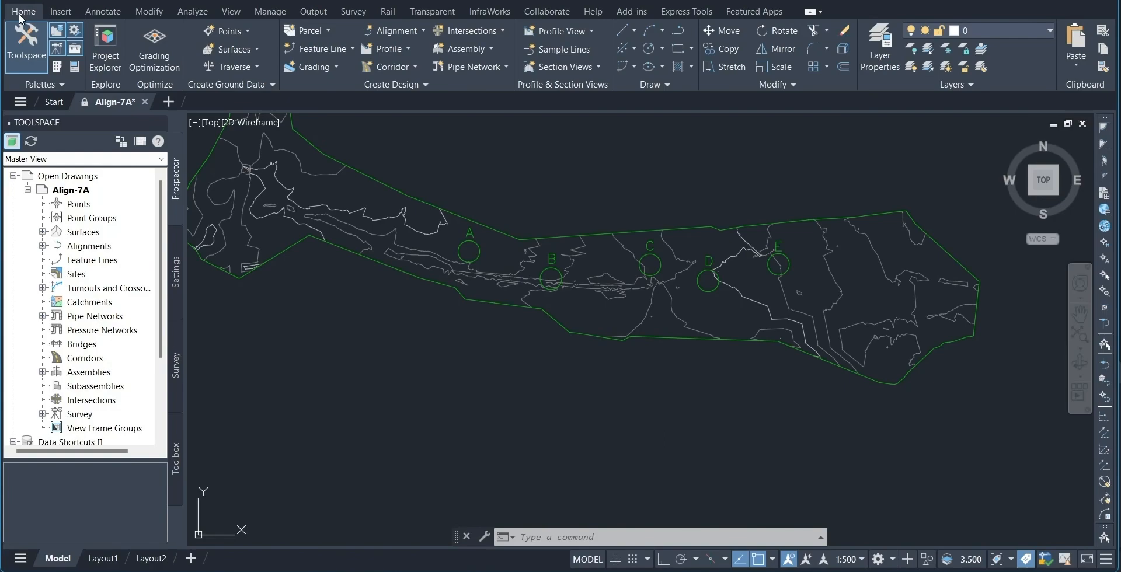
Start a new centerline alignment with the alignment creation tools, using Design Style as the alignment style.
click(413, 31)
click(437, 54)
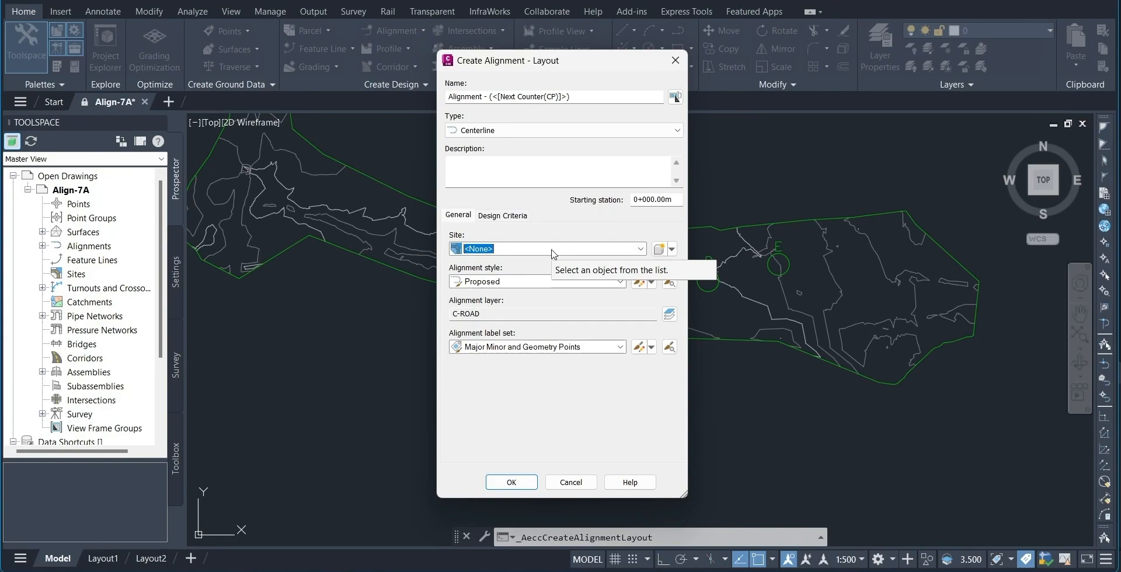
click(503, 289)
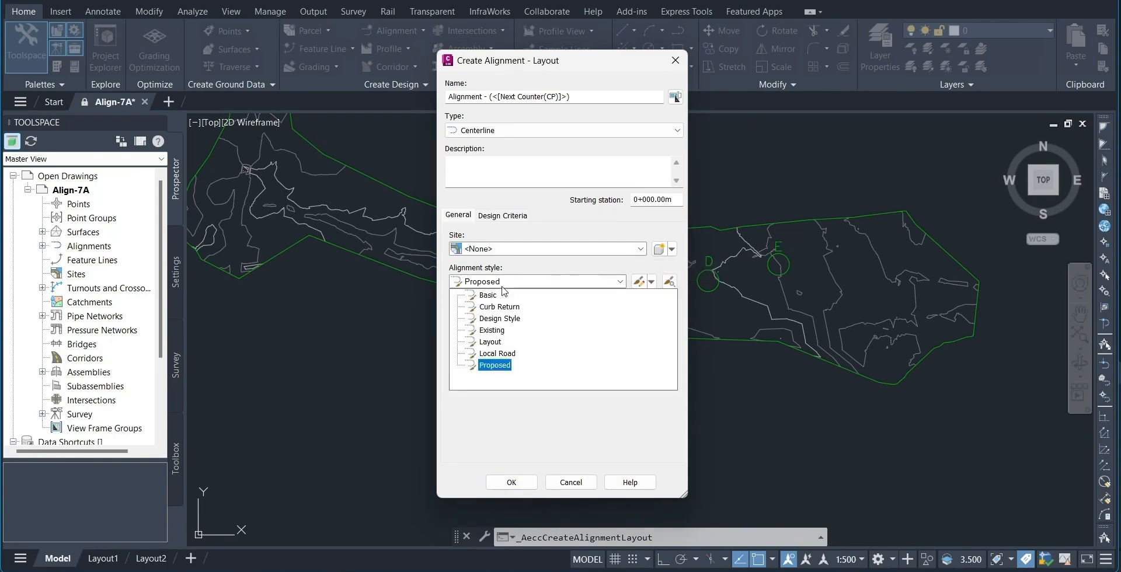
click(501, 319)
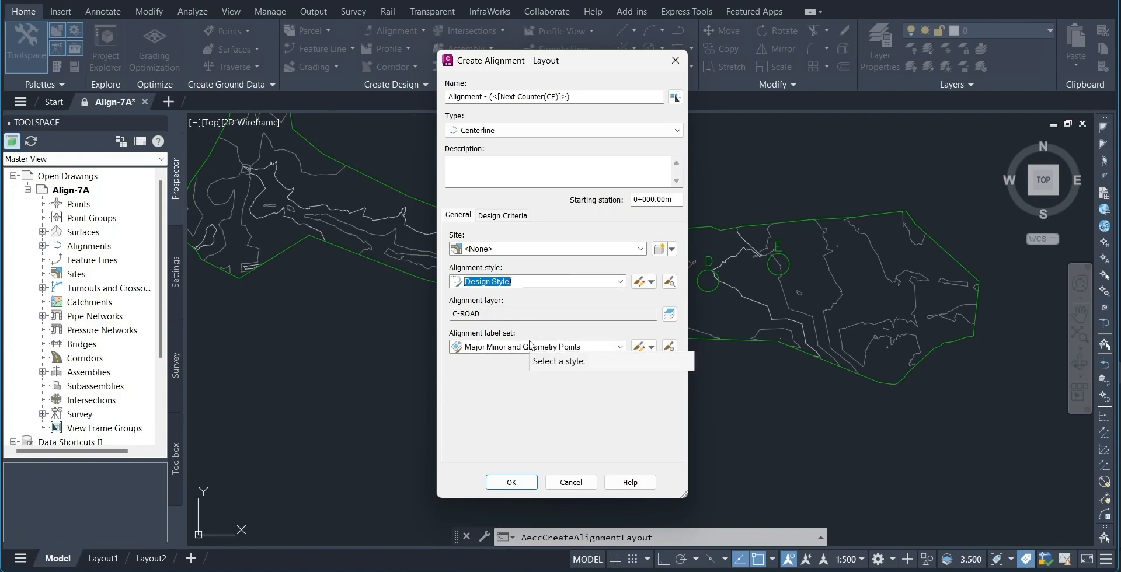
Set the alignment's starting design speed to 50 km/h and enable criteria-based design.
click(507, 215)
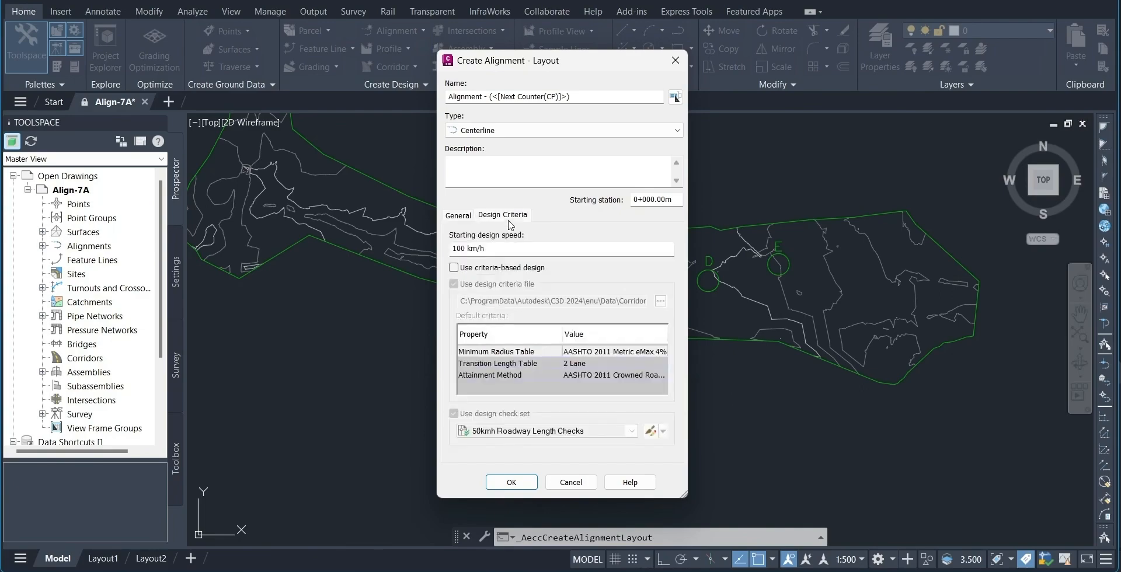
drag(464, 247, 443, 253)
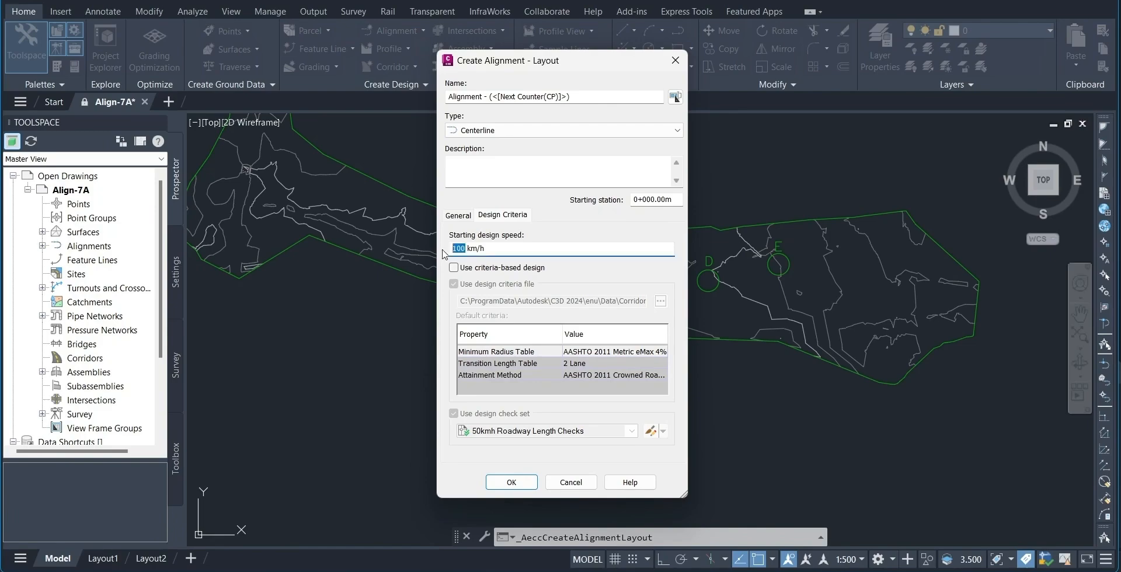
text(50)
click(454, 268)
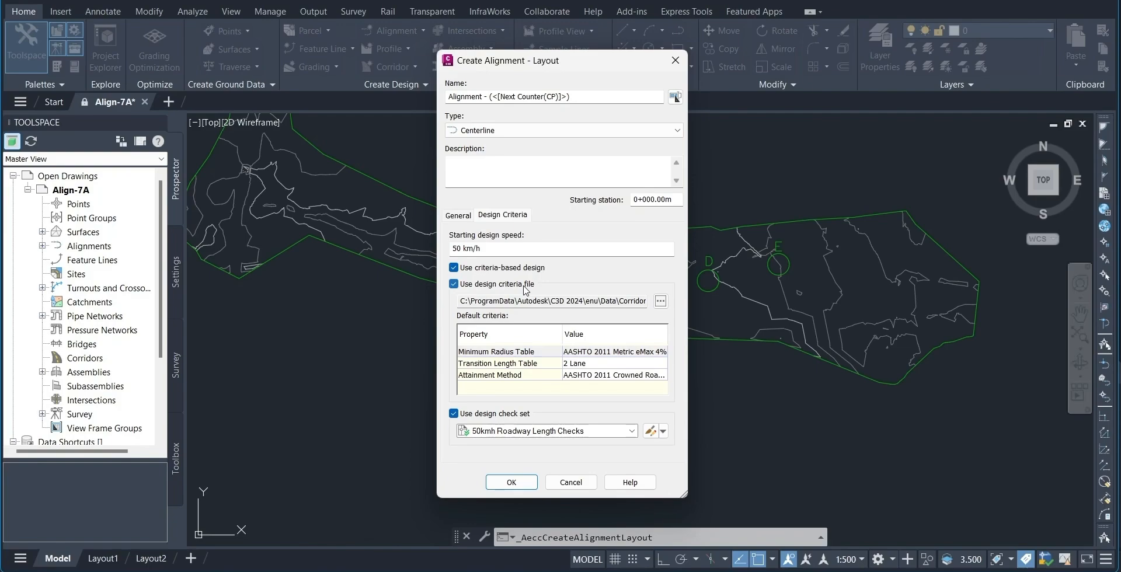
Load "_Autodesk Civil 3D Metric (2018) Roadway Design Standards.xml" as the design criteria file.
click(660, 302)
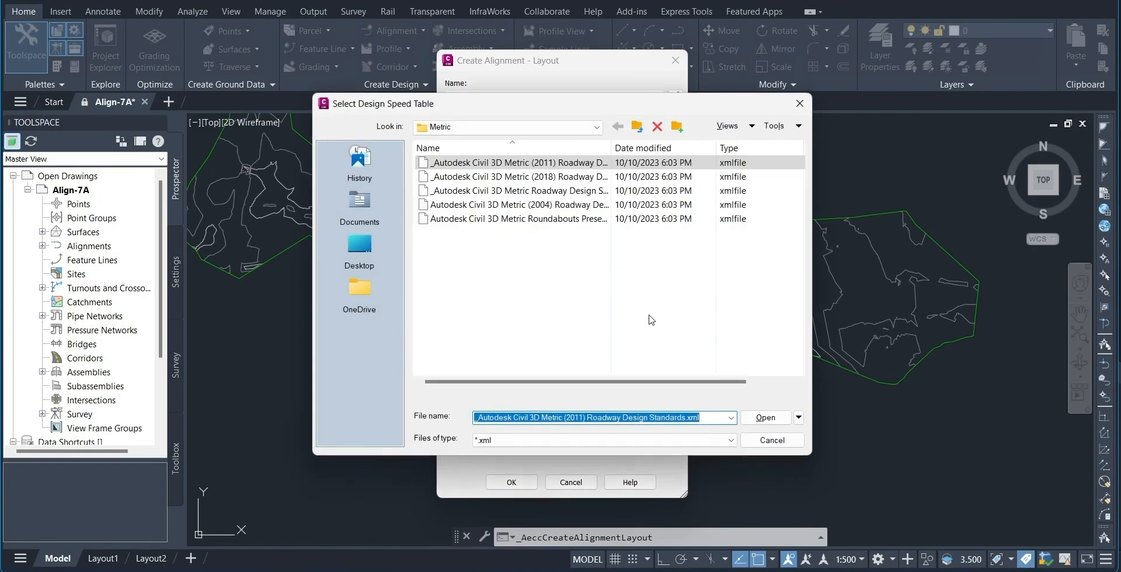
double_click(612, 149)
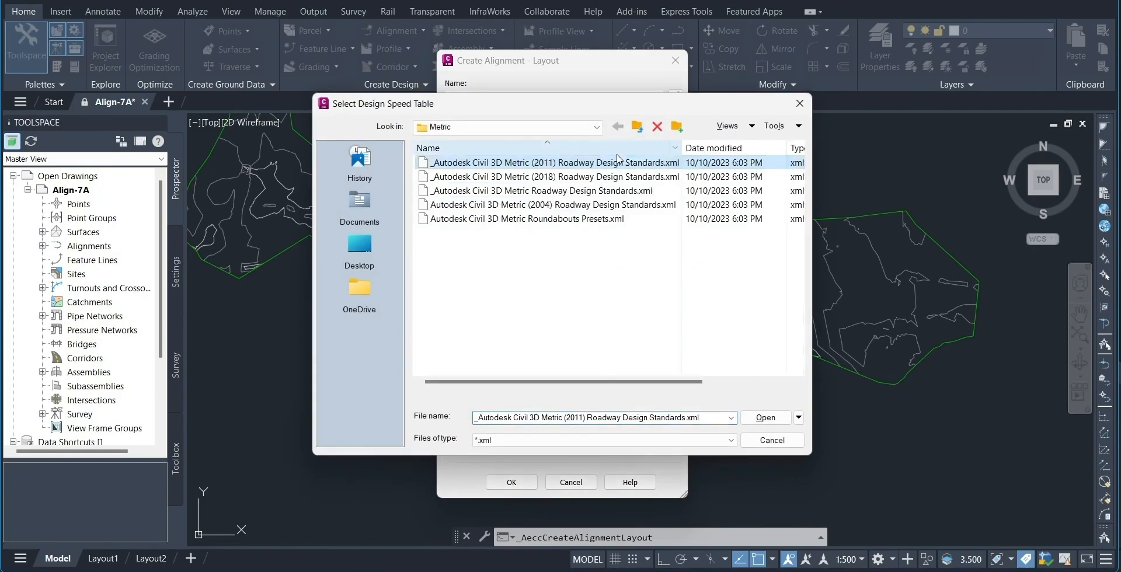
click(622, 164)
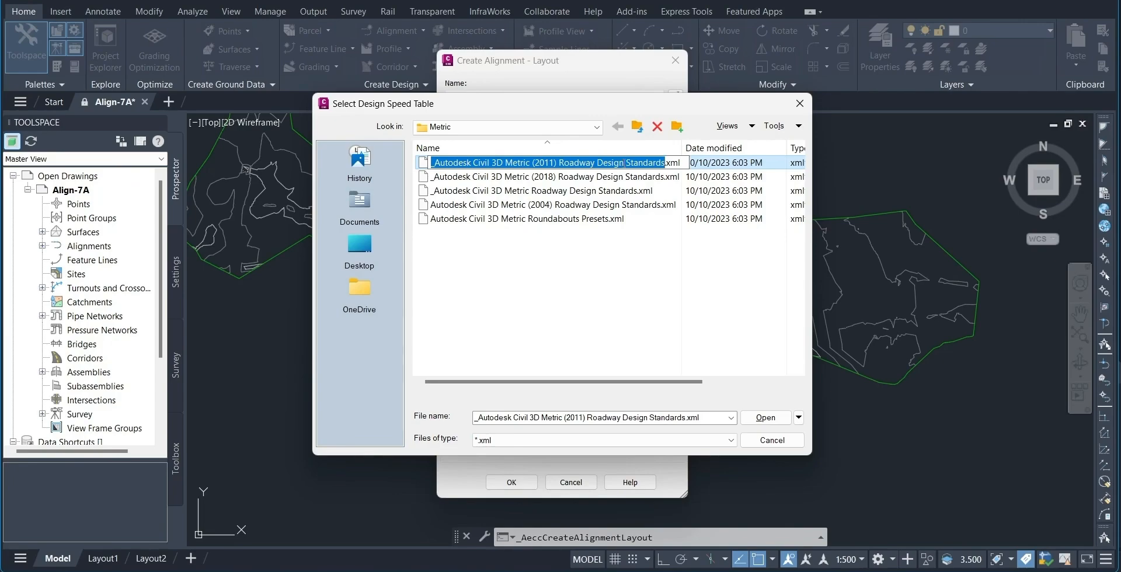
click(510, 179)
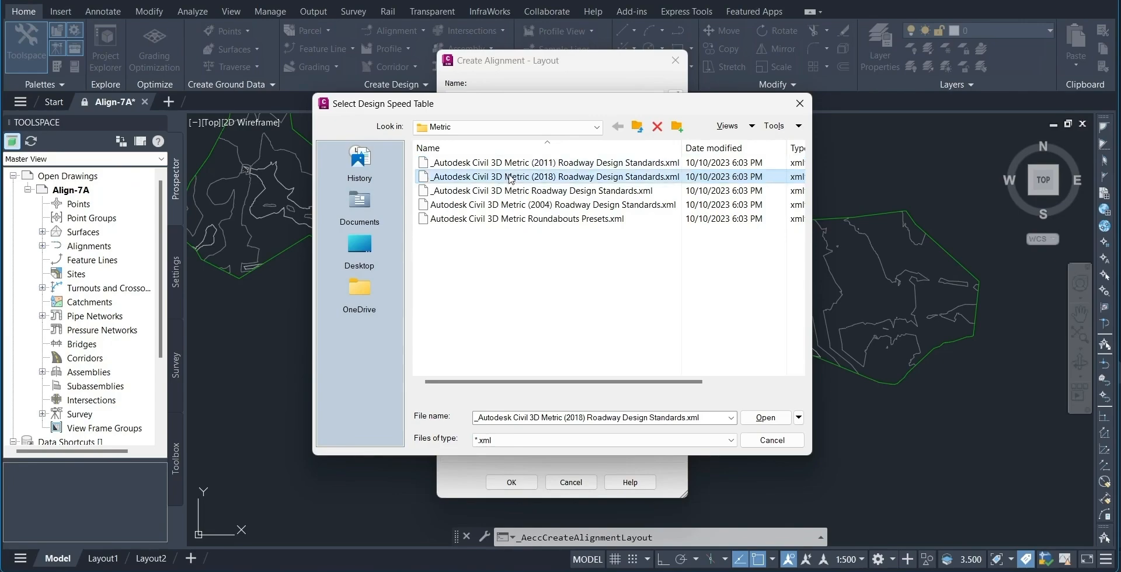
click(770, 418)
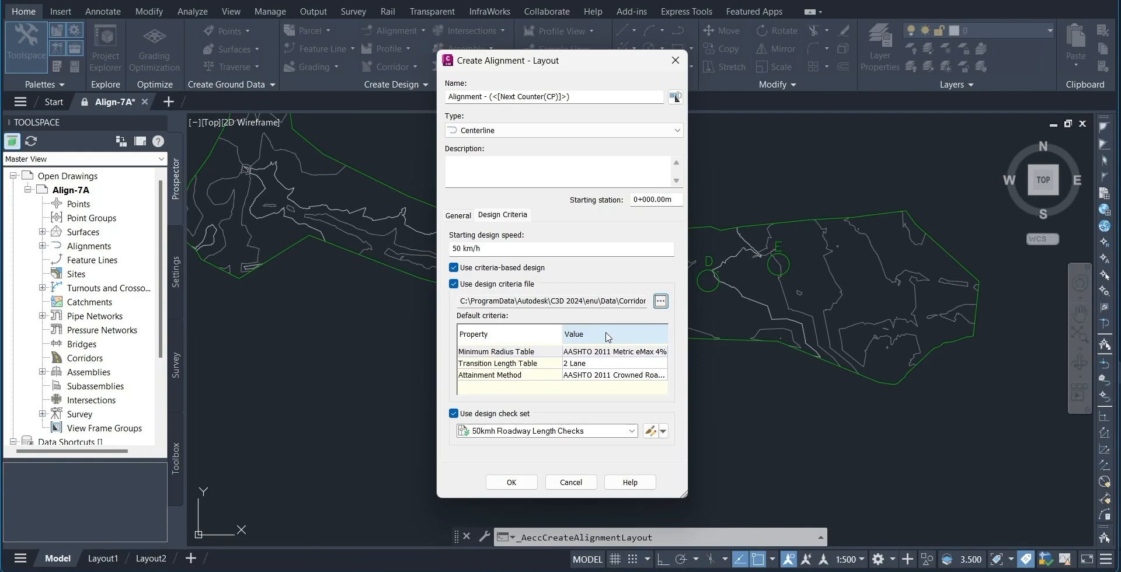
Set the default criteria's Minimum Radius Table to AASHTO 2011 Metric eMax 6%.
click(603, 376)
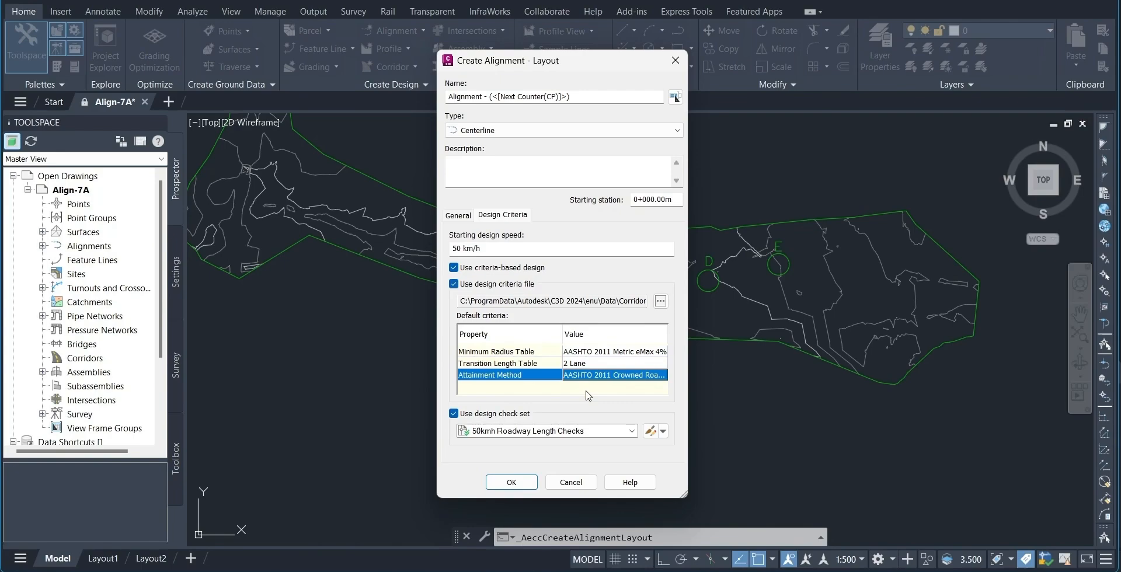
click(582, 353)
click(582, 352)
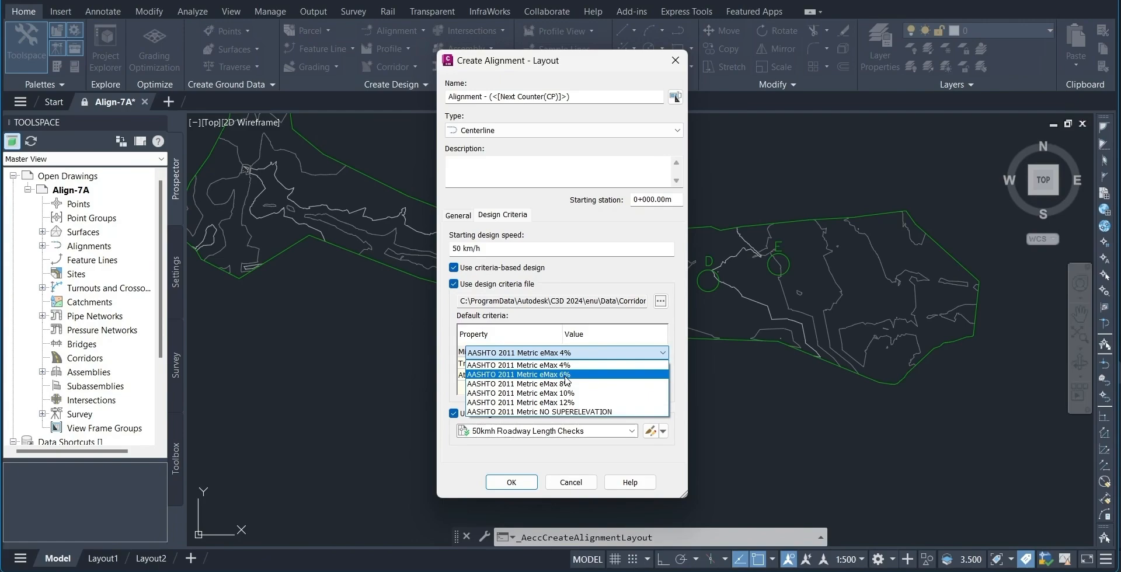
click(565, 376)
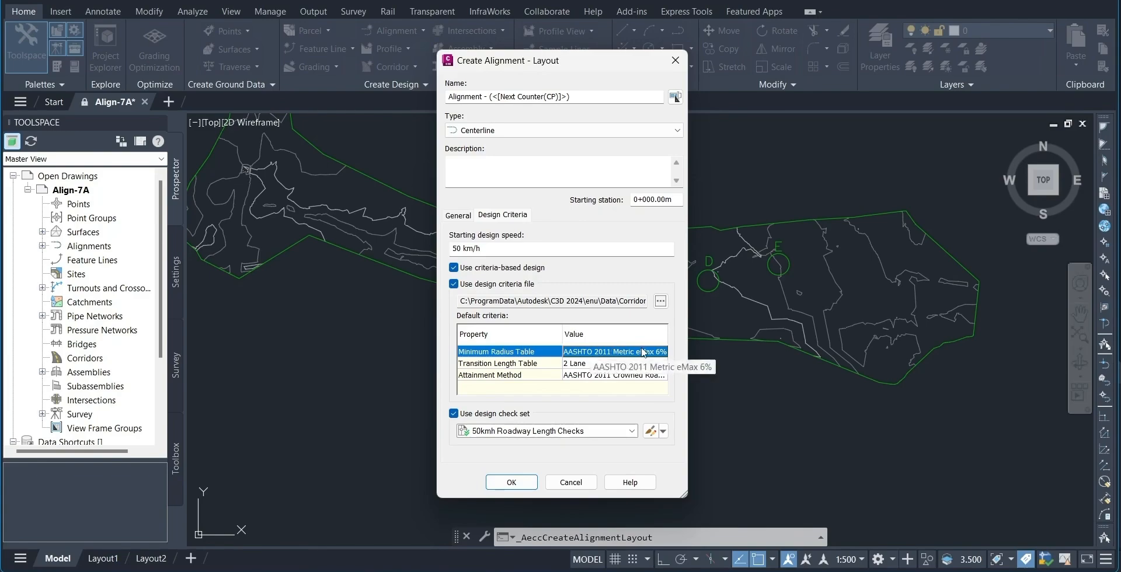
Use the 50kmh Roadway Length Checks design check set and accept the alignment settings.
click(558, 433)
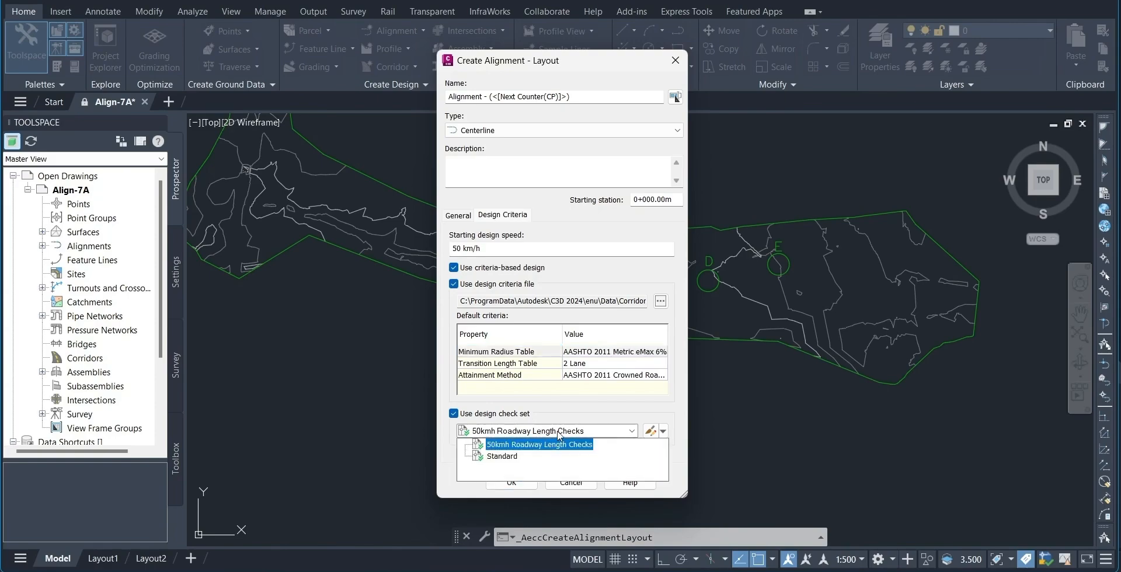
click(565, 446)
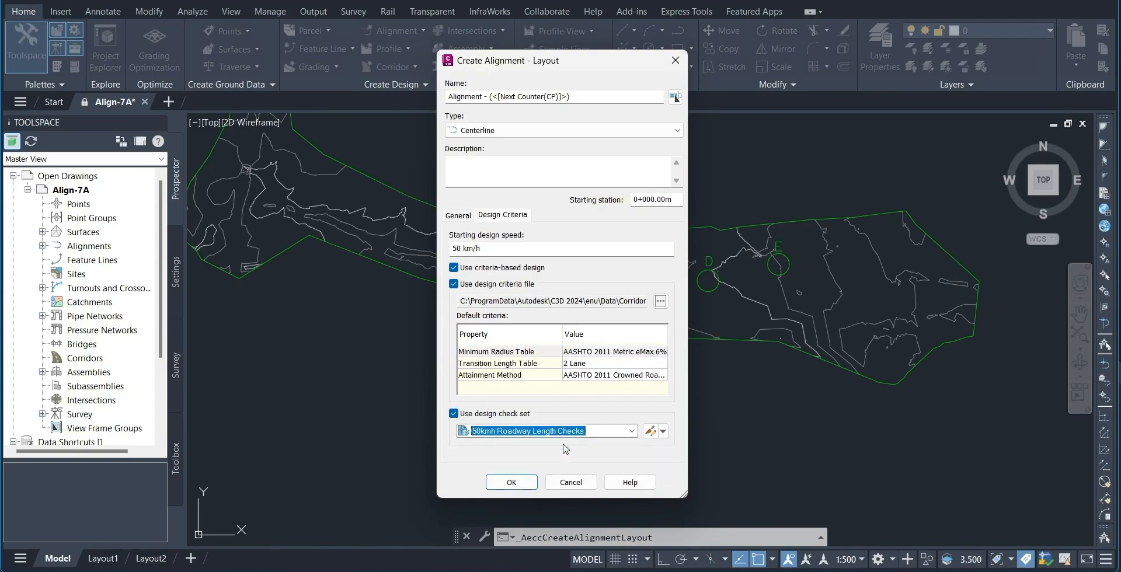
click(516, 487)
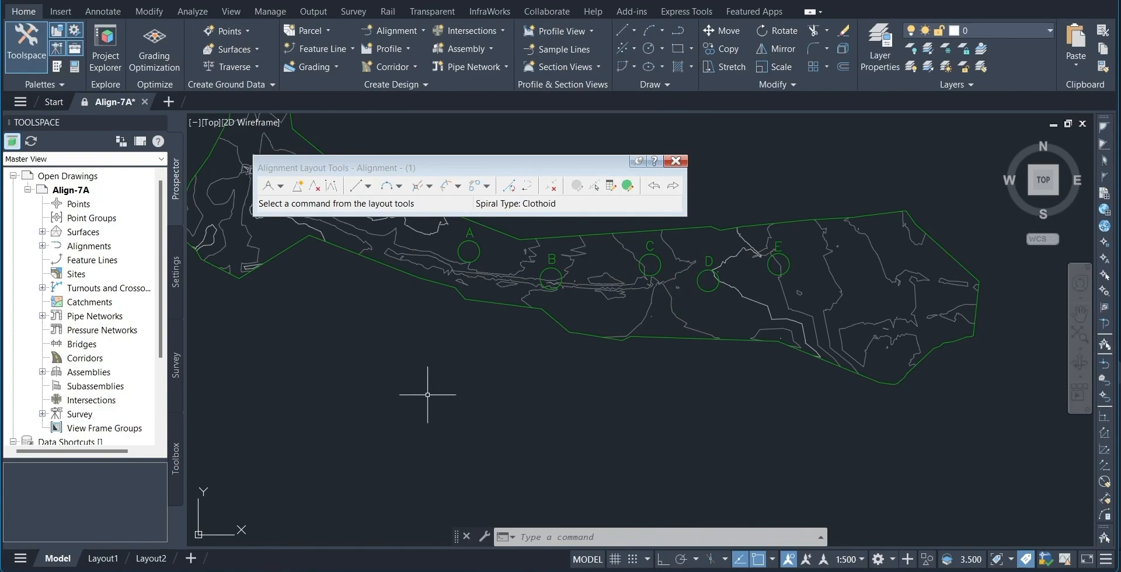
Draw the alignment as tangents without curves through the centers of circles A, B, C, D and E.
scroll(429, 380, up, 3)
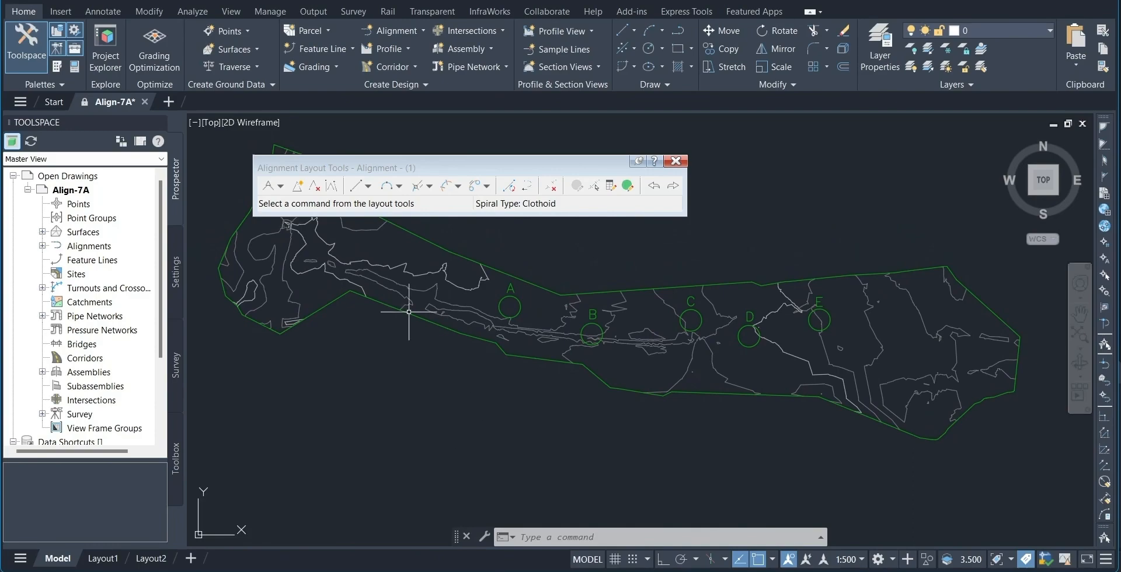
click(281, 186)
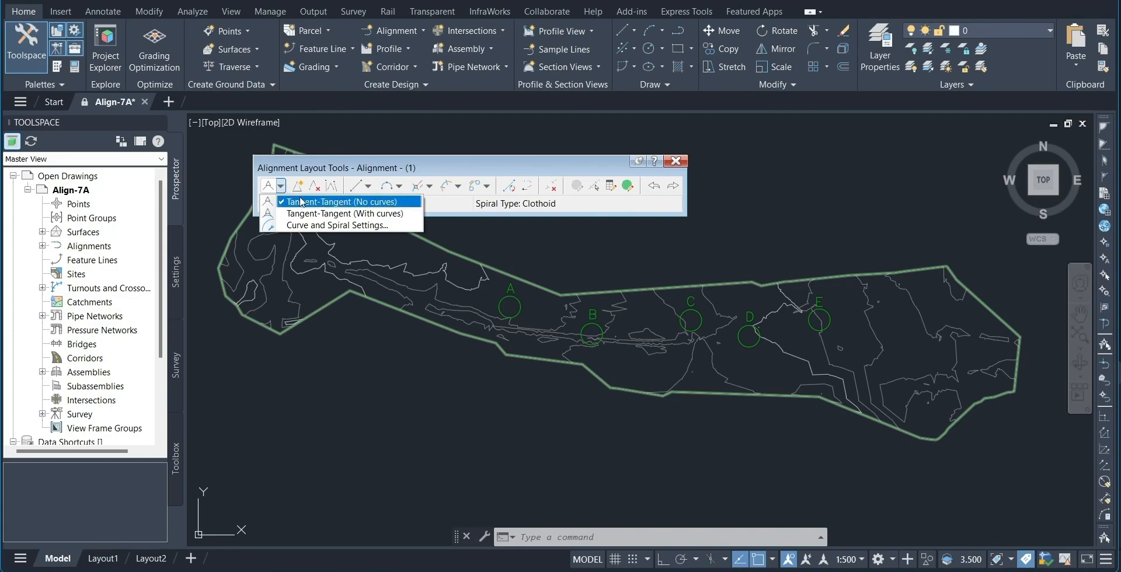
click(341, 202)
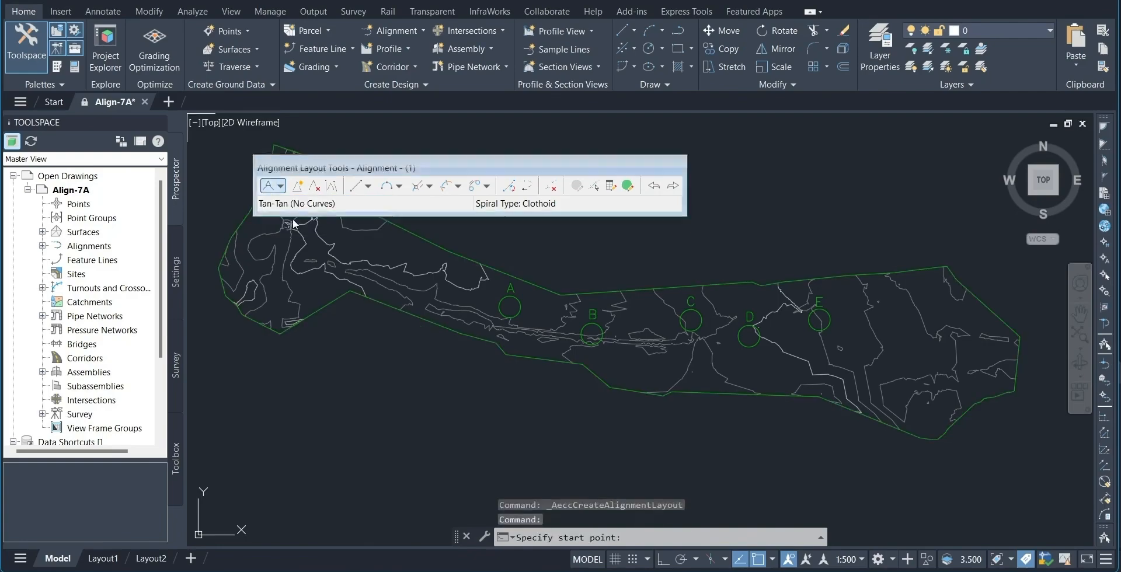
click(510, 306)
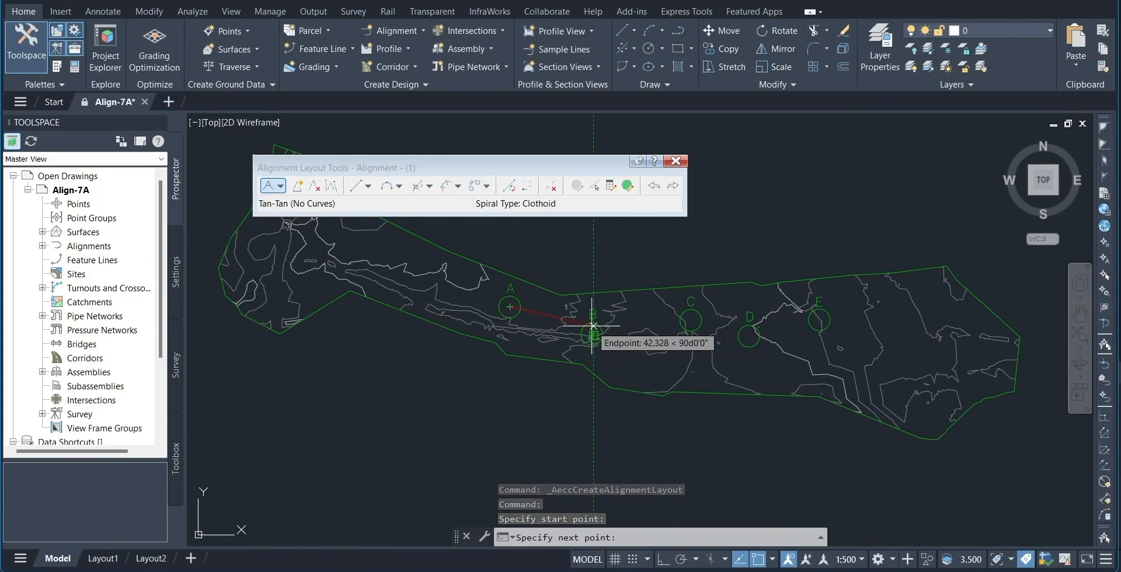
click(593, 330)
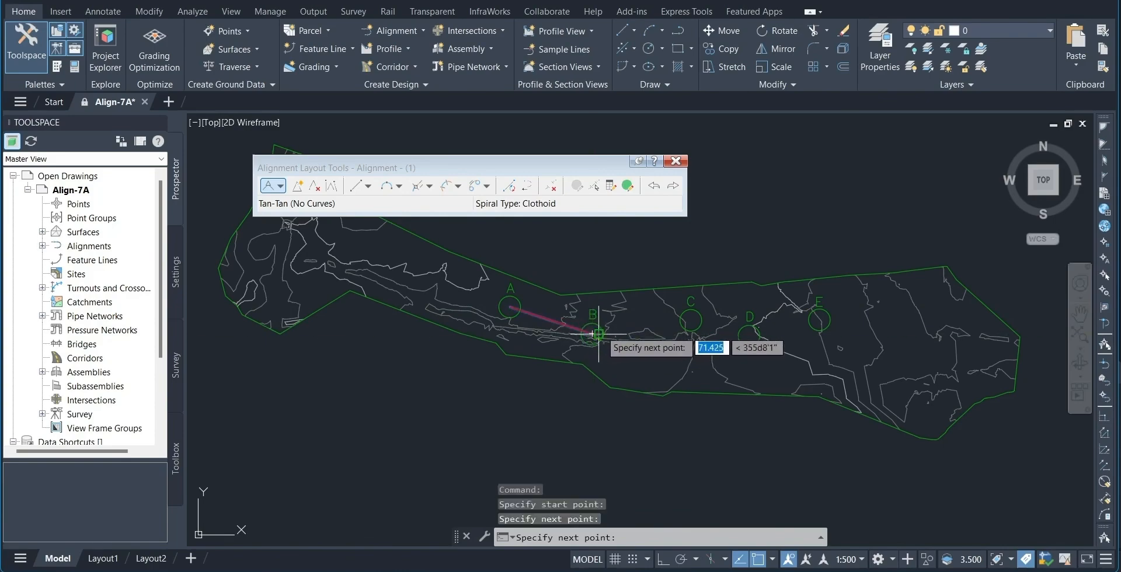
click(691, 320)
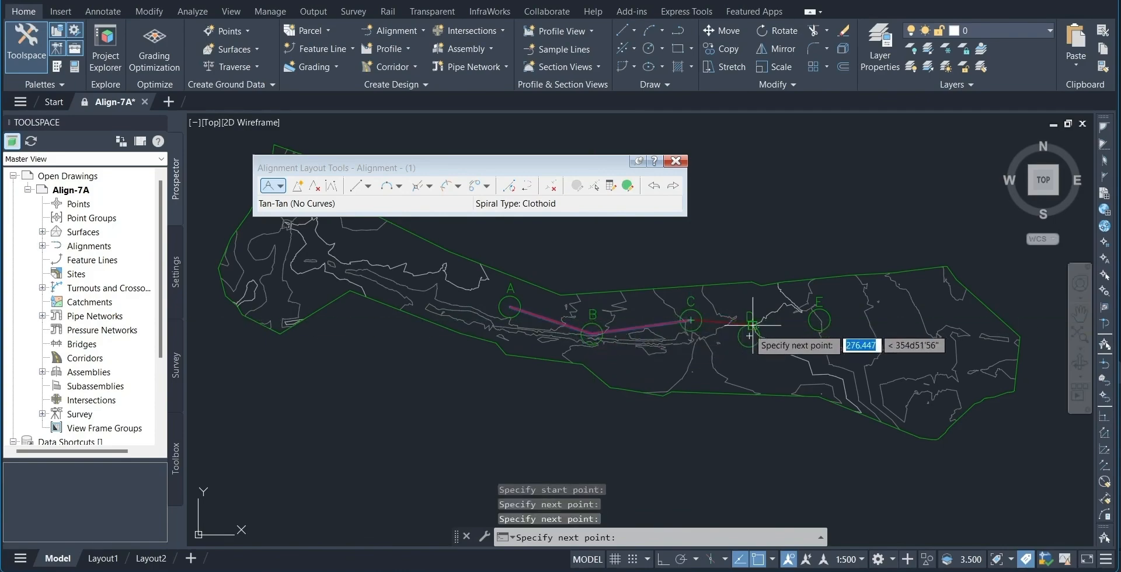
click(749, 335)
click(819, 319)
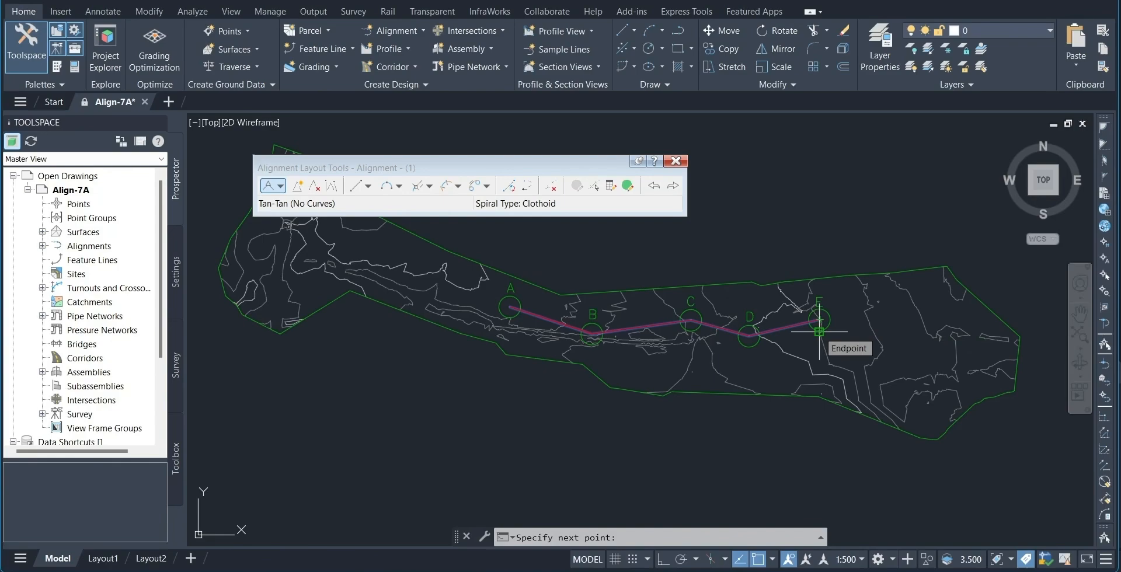
click(819, 332)
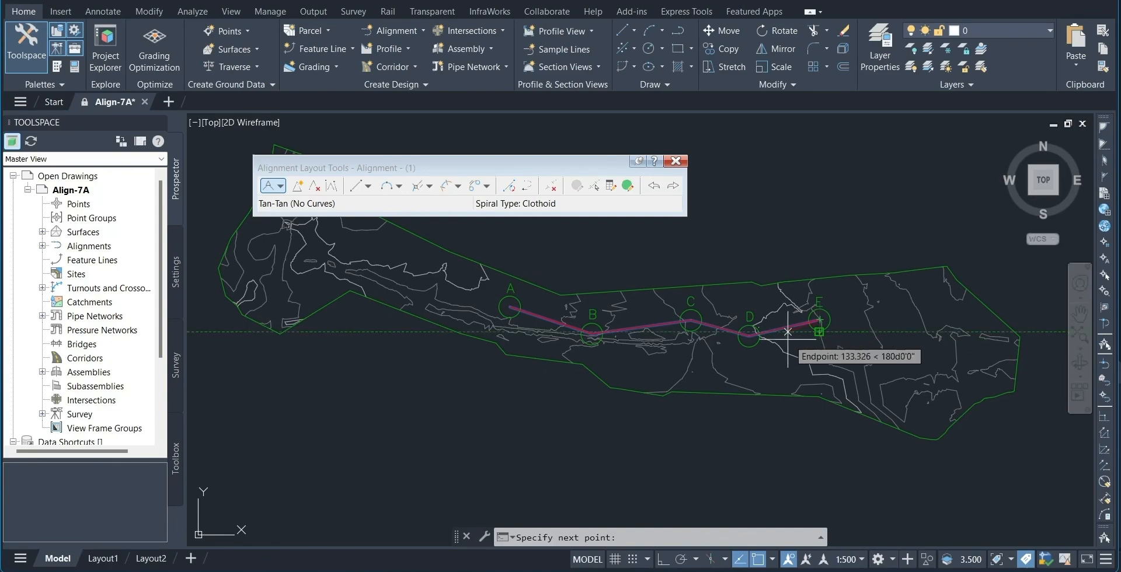
key(Return)
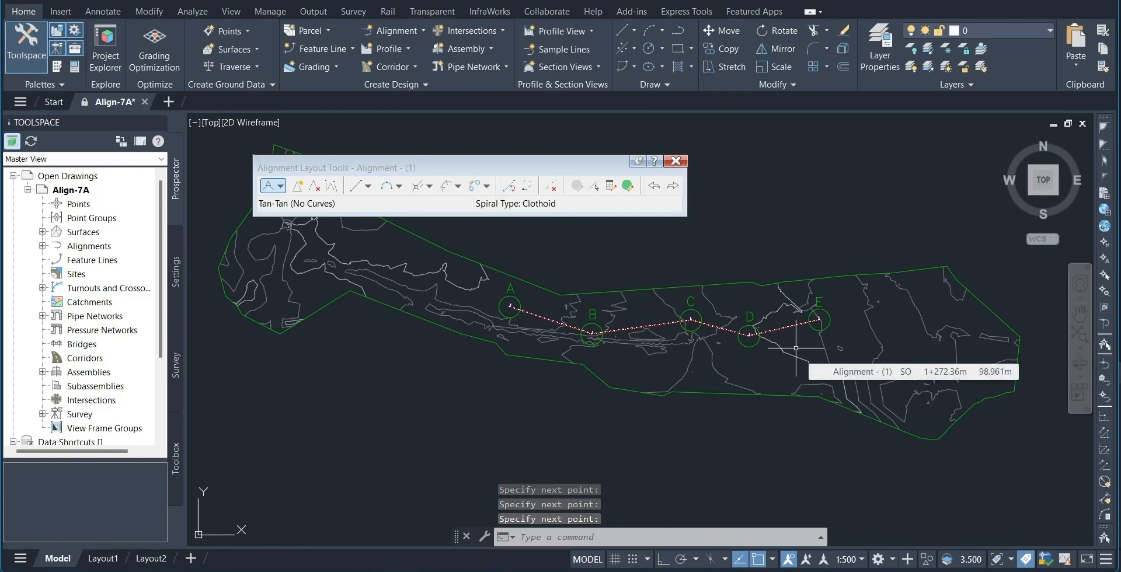
Add a free spiral-curve-spiral between the tangents at circle B, solution angle Lessthan180, radius 75 m, spiral in and out lengths 25 m.
click(458, 186)
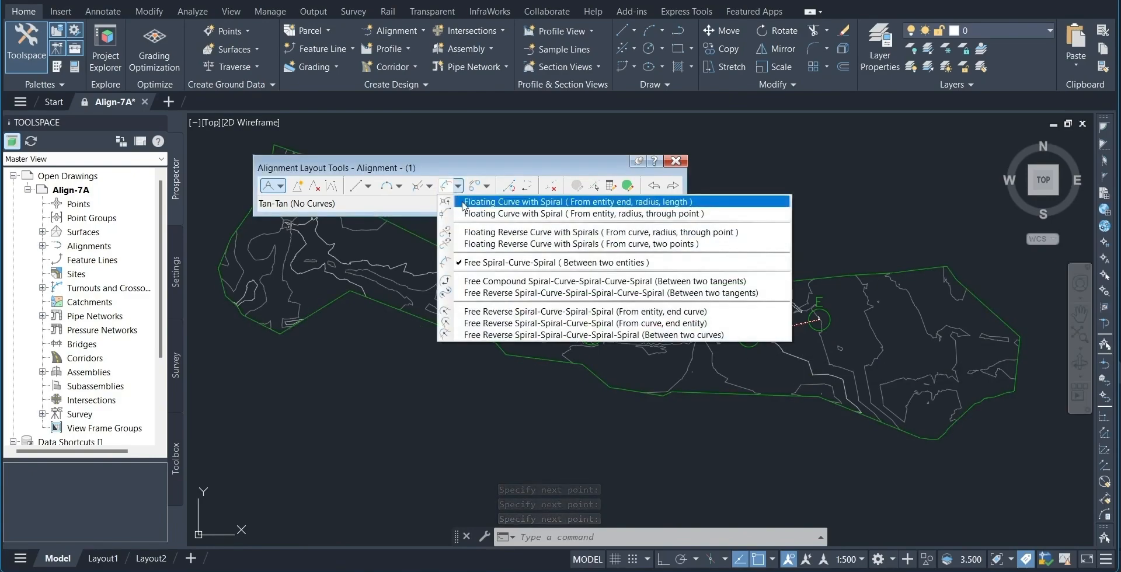
click(536, 264)
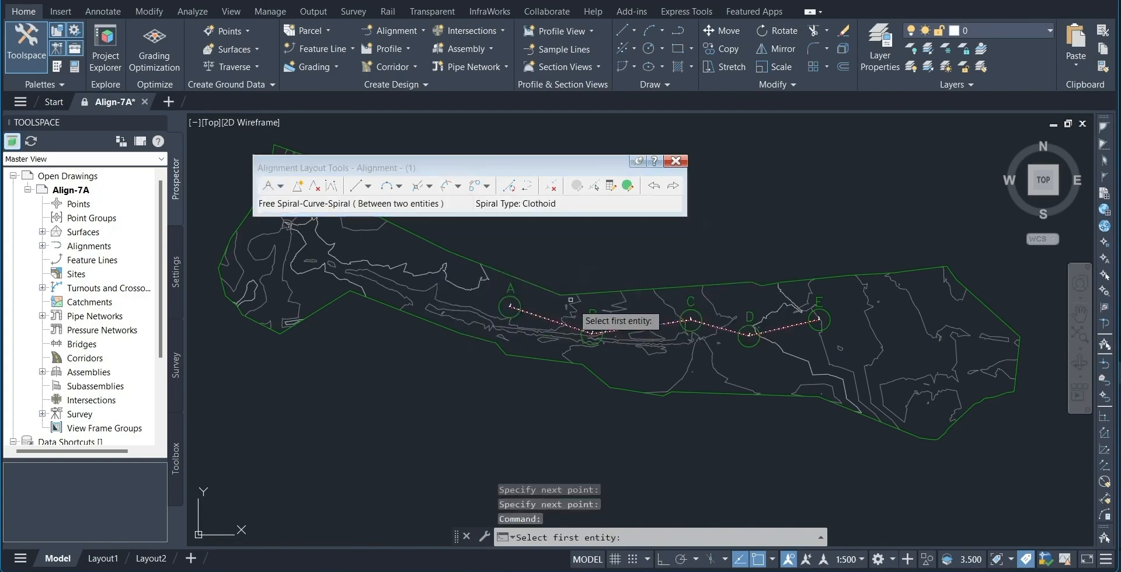
scroll(574, 334, up, 5)
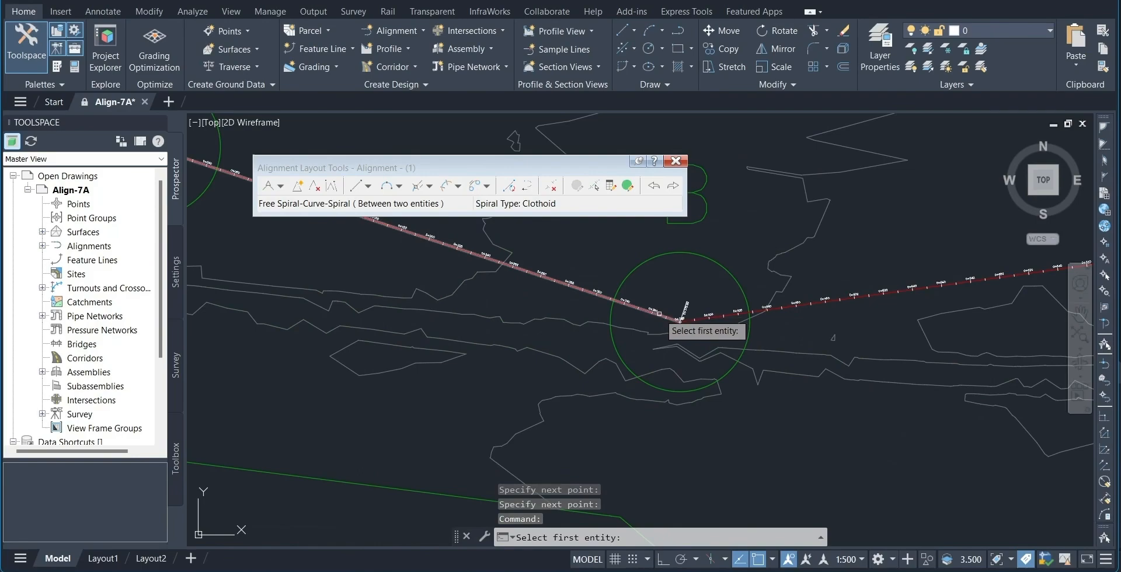
click(660, 314)
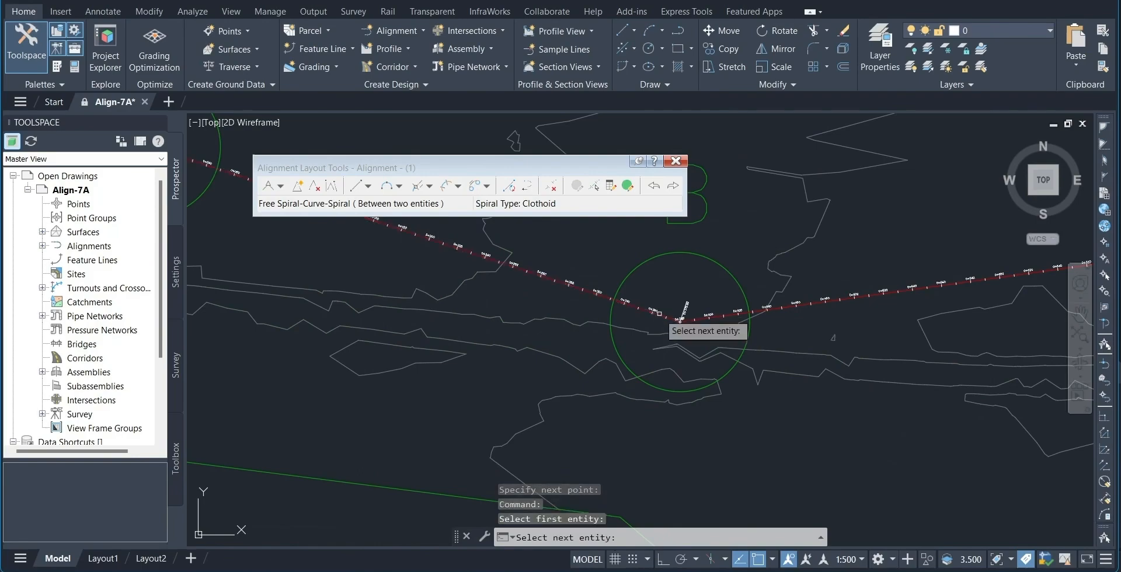
click(700, 319)
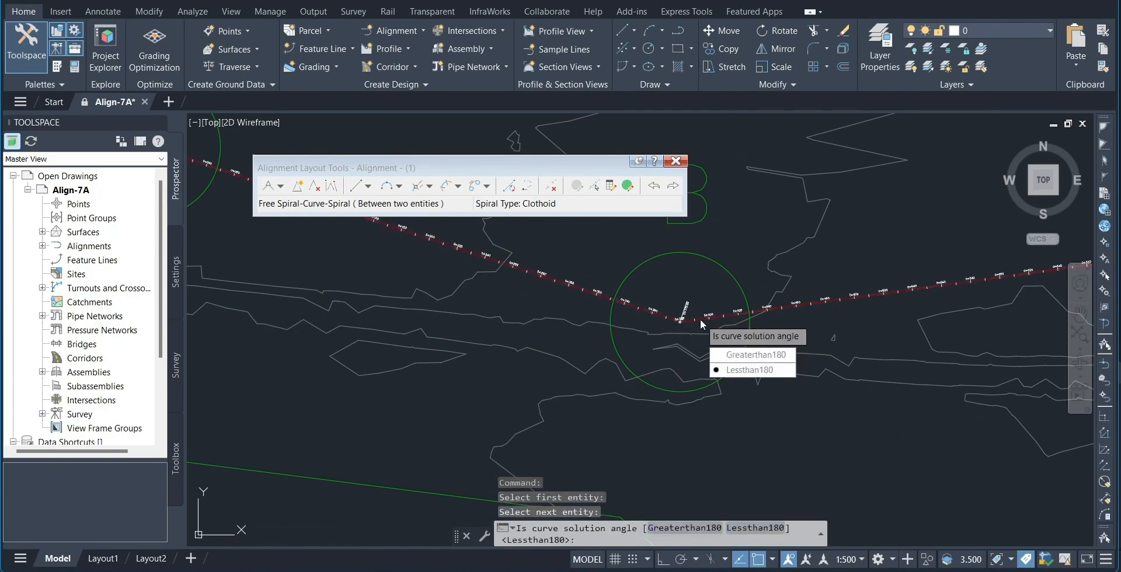
click(738, 370)
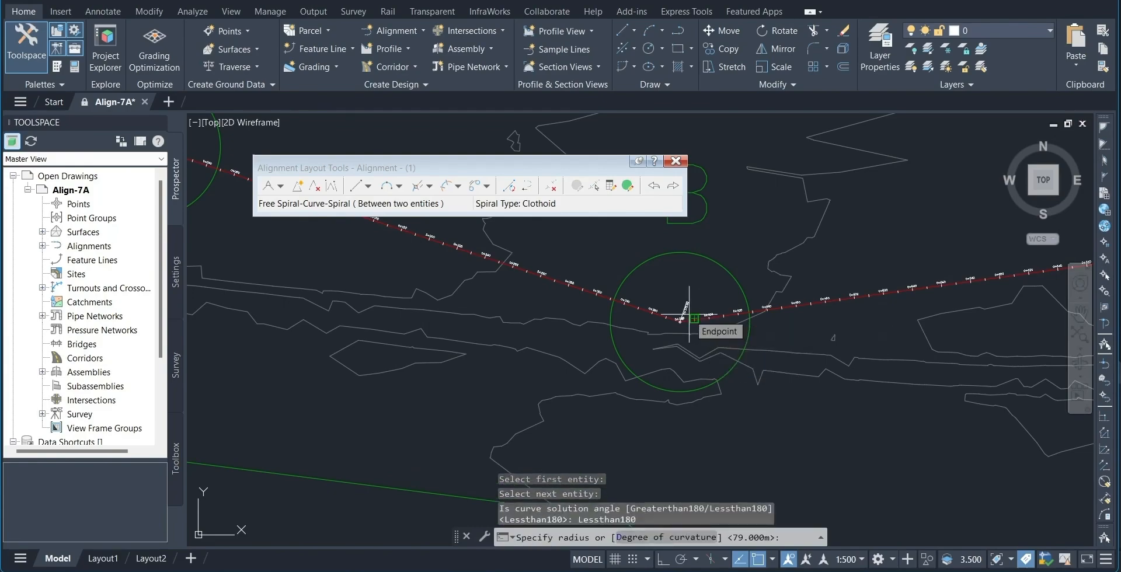
text(75)
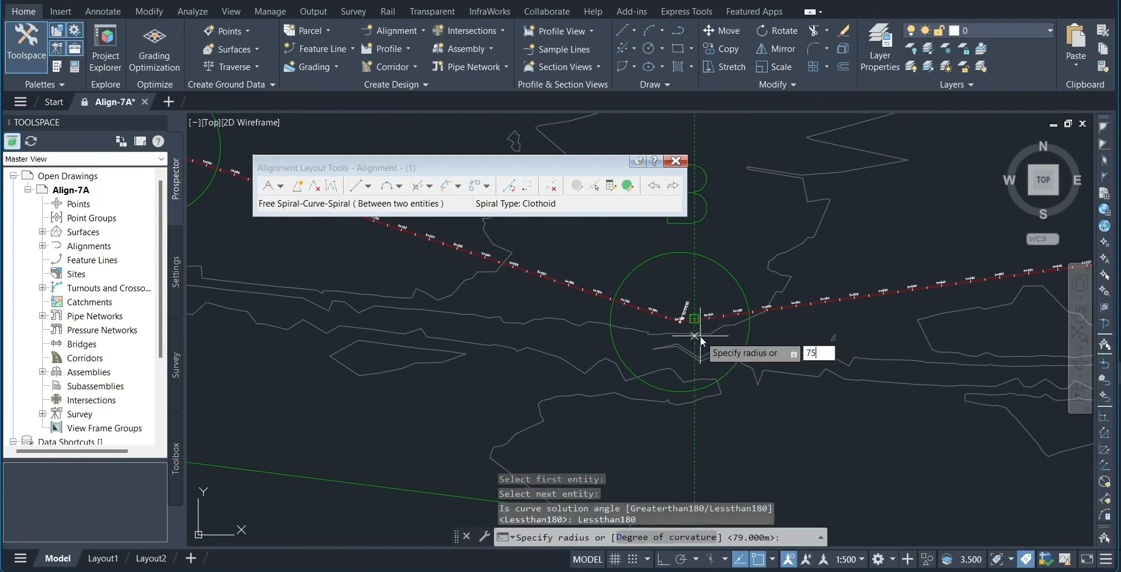
key(Return)
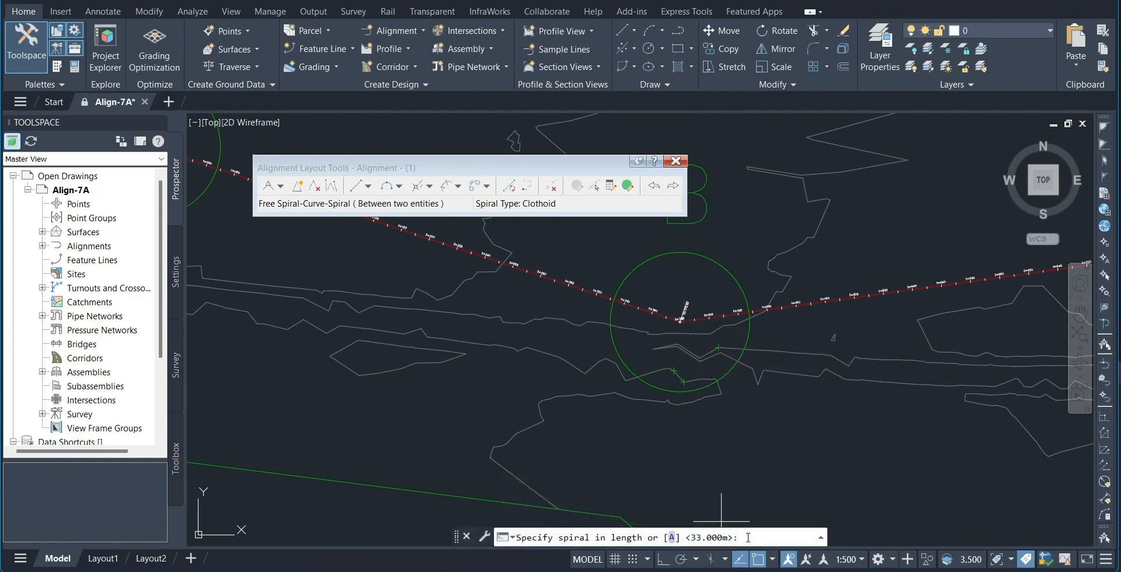
text(25)
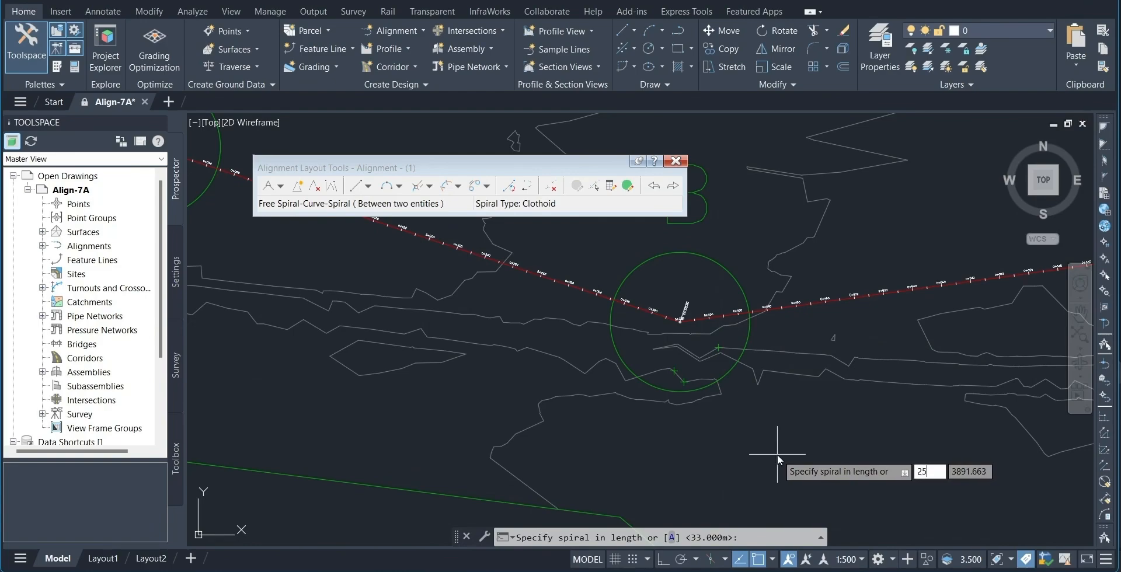
key(Return)
text(25)
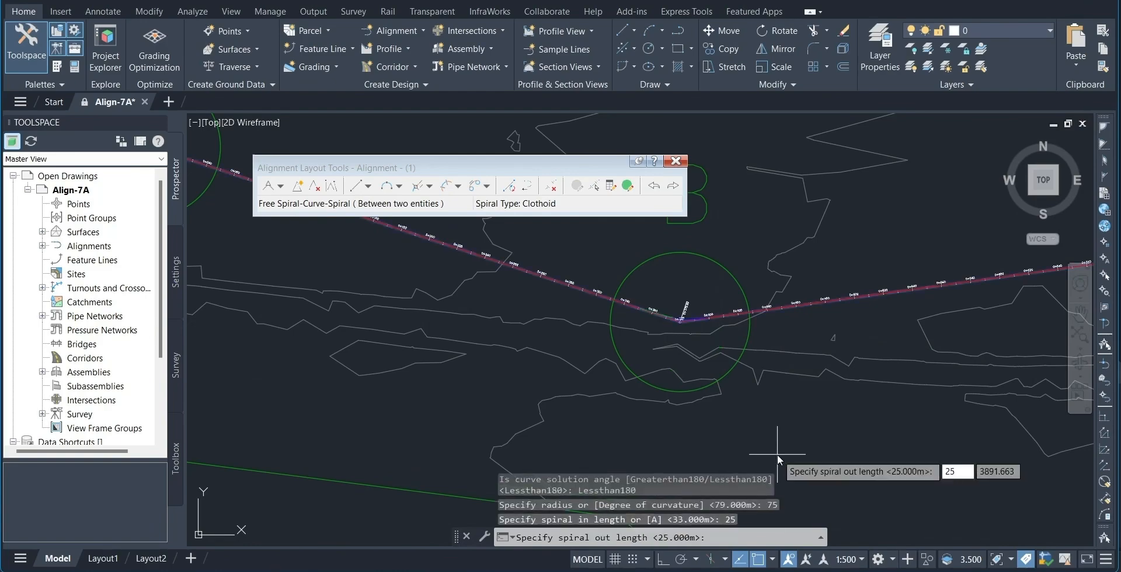
key(Return)
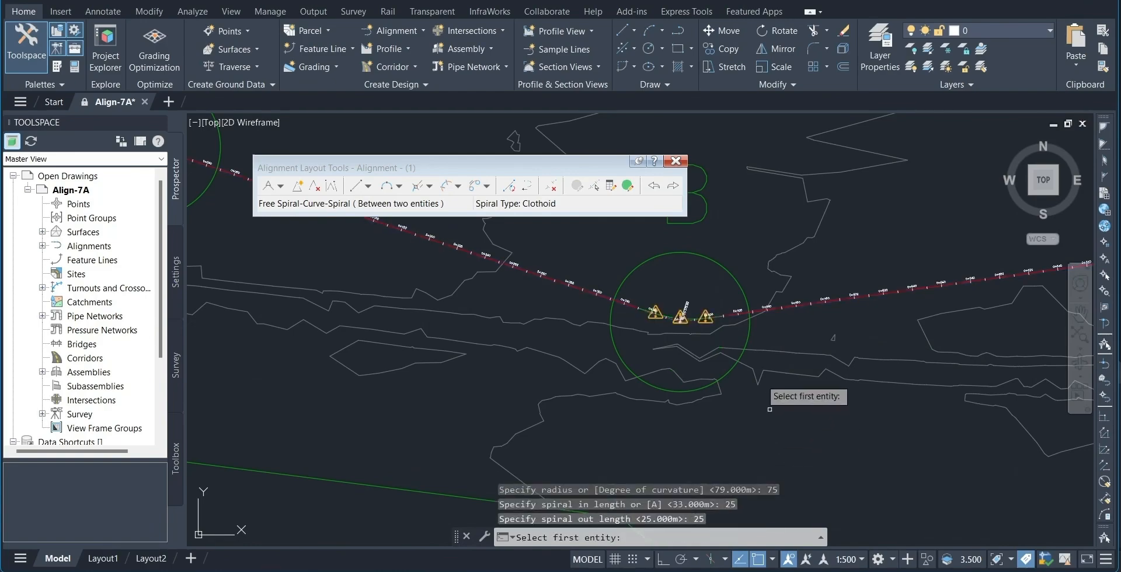
Add a free curve fillet between the two tangents at circle C, with solution angle Lessthan180 and radius 90 m.
mouse_move(756, 363)
middle_down()
mouse_move(641, 425)
mouse_move(497, 439)
middle_up()
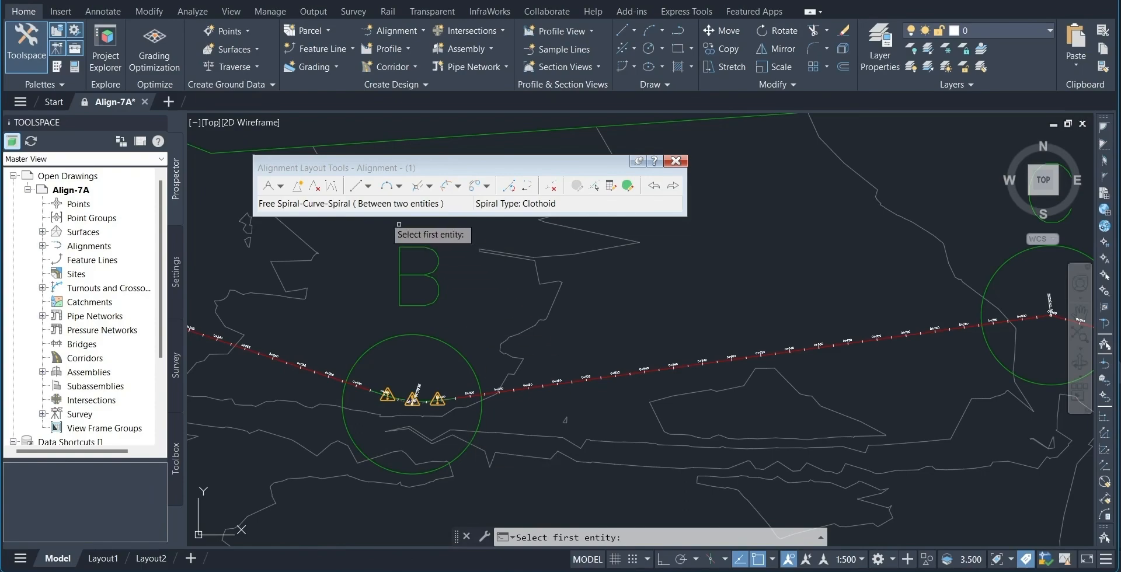
click(401, 186)
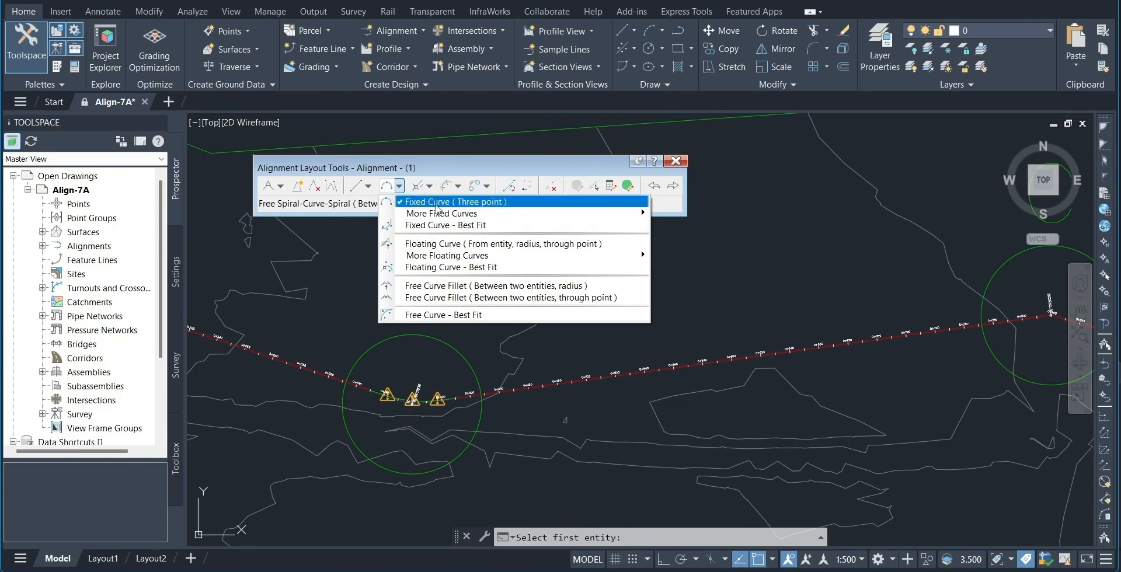
click(467, 287)
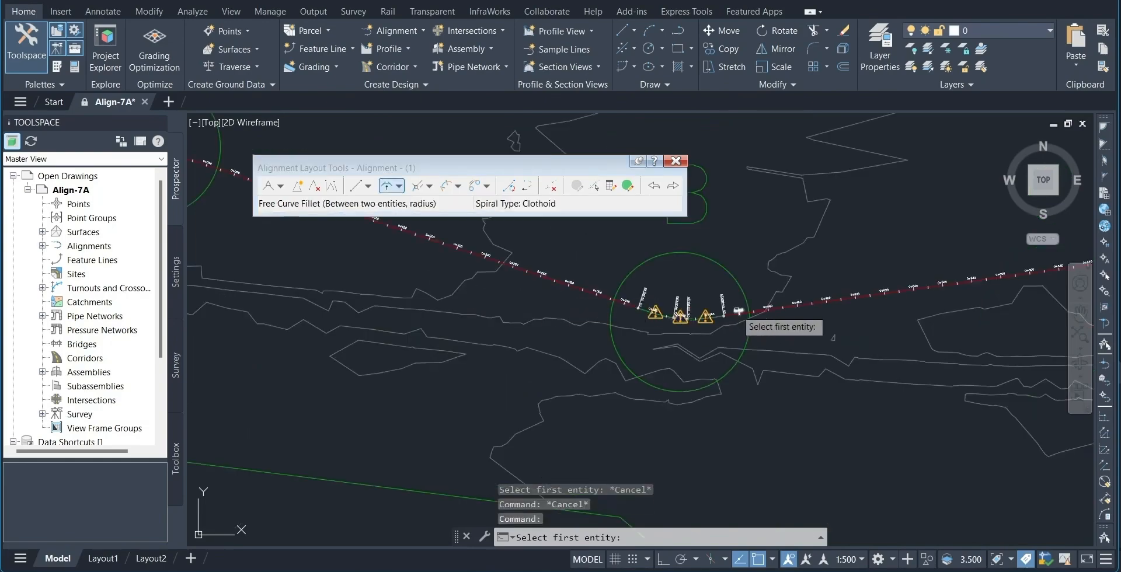
scroll(739, 311, down, 2)
mouse_move(883, 314)
middle_down()
mouse_move(583, 376)
mouse_move(431, 392)
middle_up()
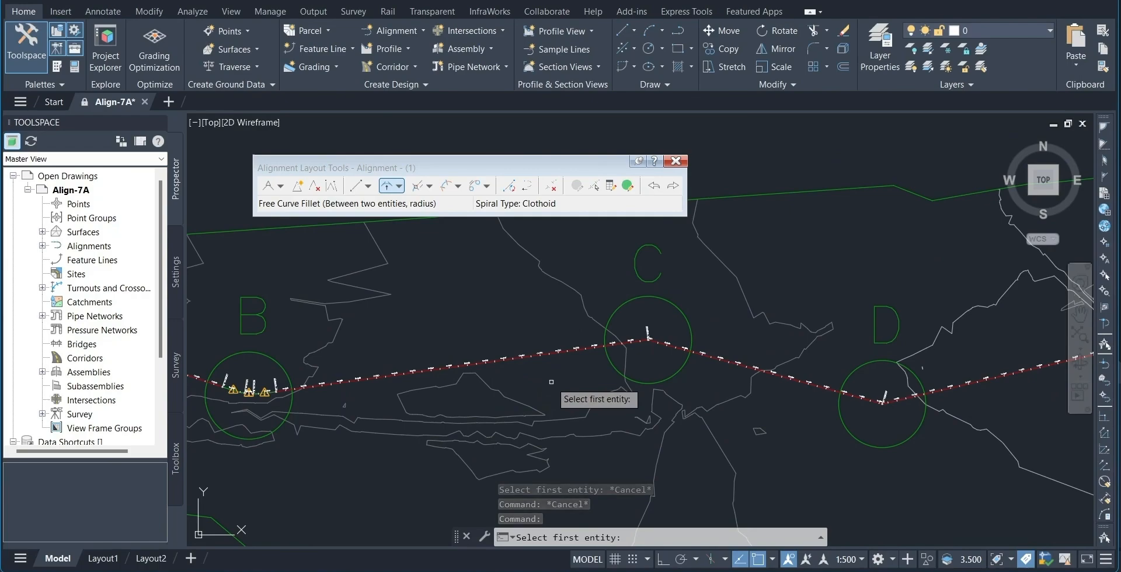
click(639, 341)
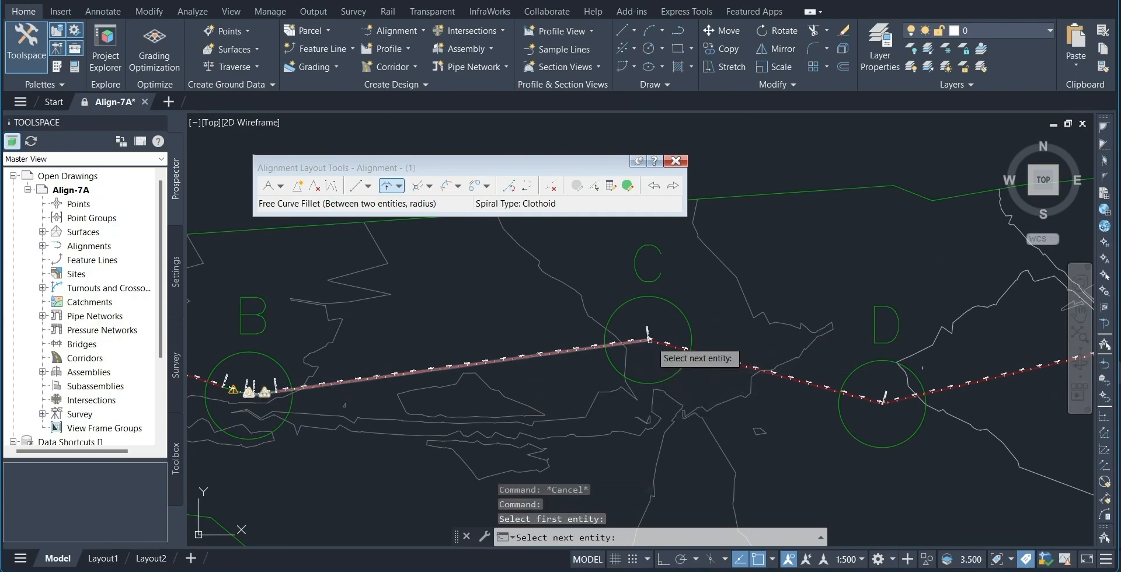
click(659, 344)
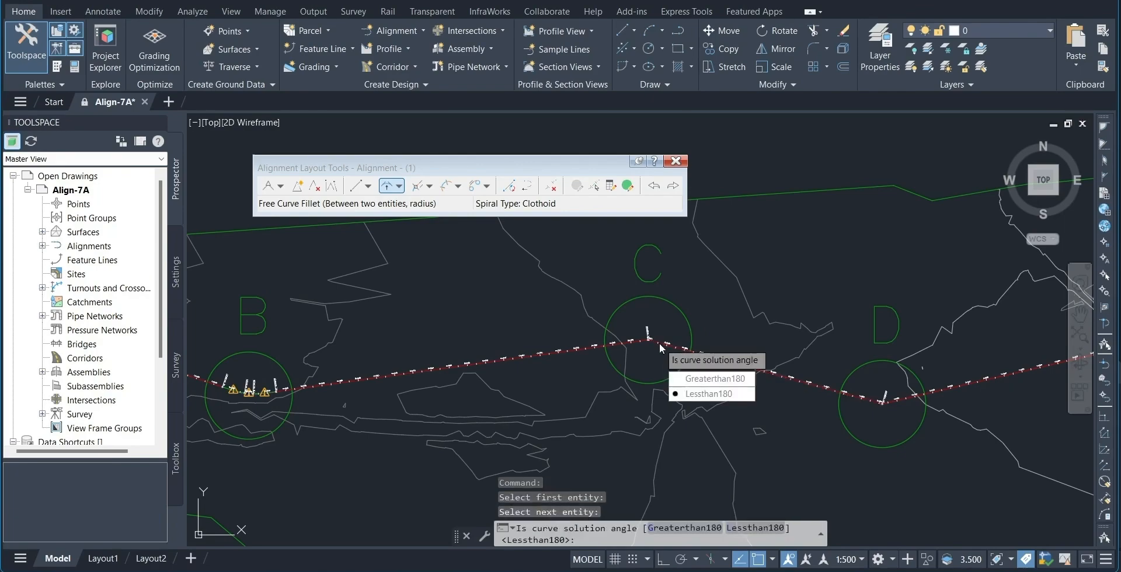
key(Down)
key(Return)
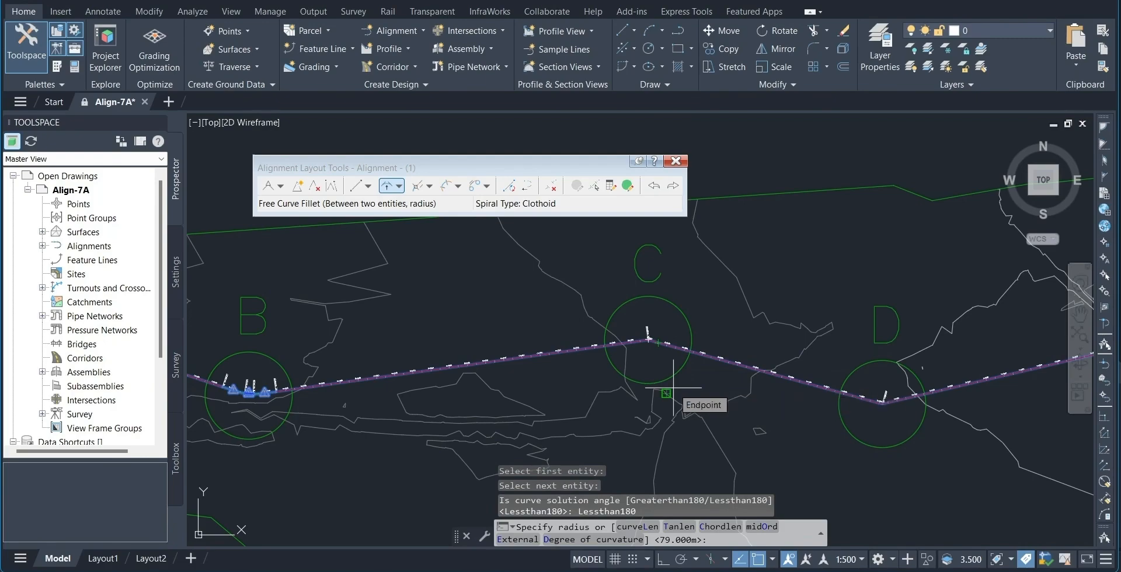
text(9)
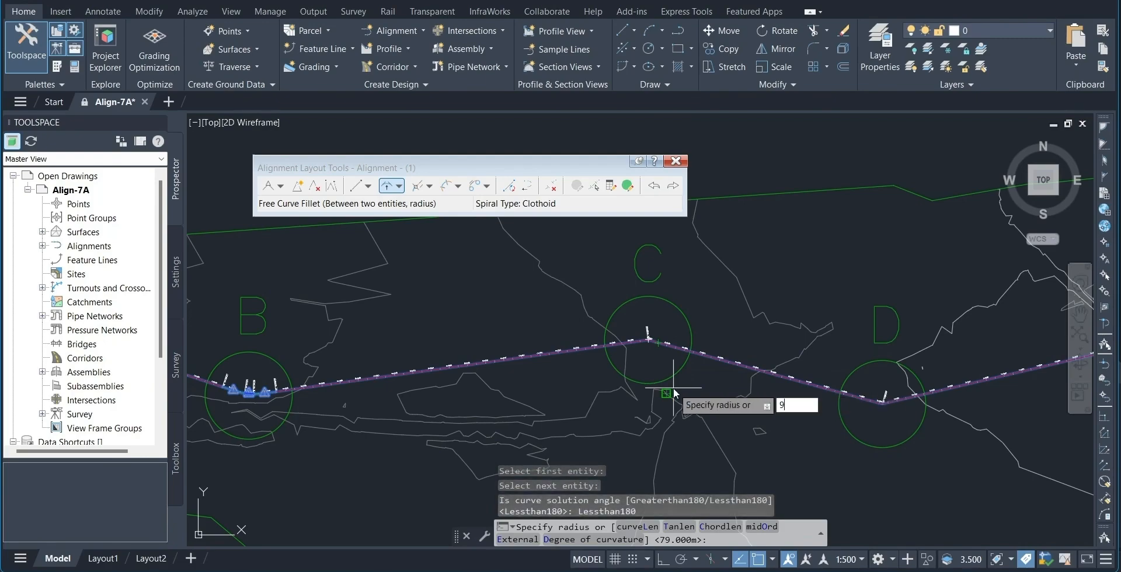
text(0)
key(Return)
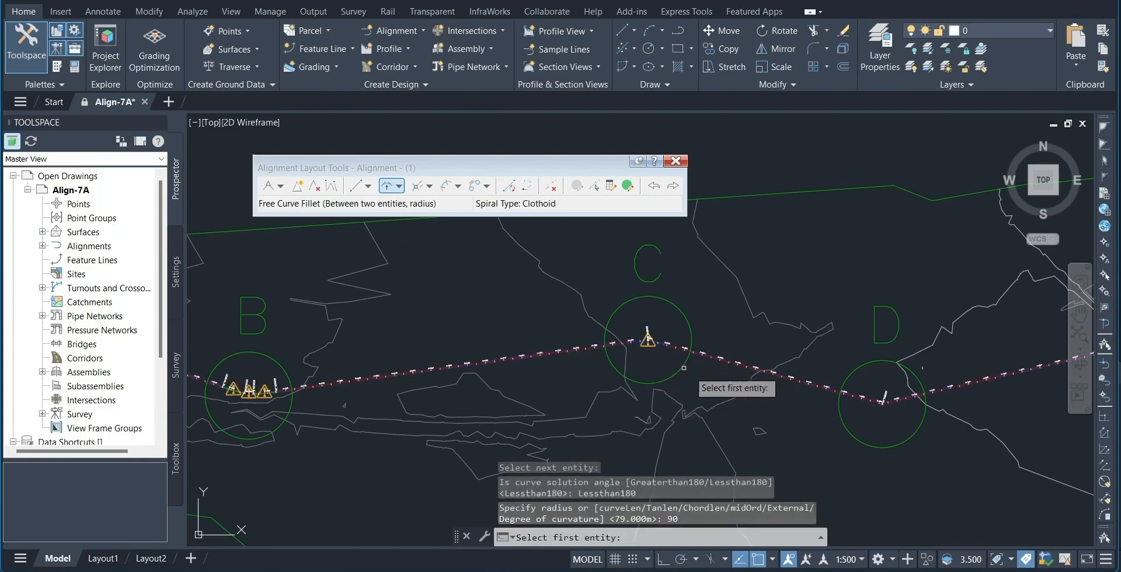
key(Return)
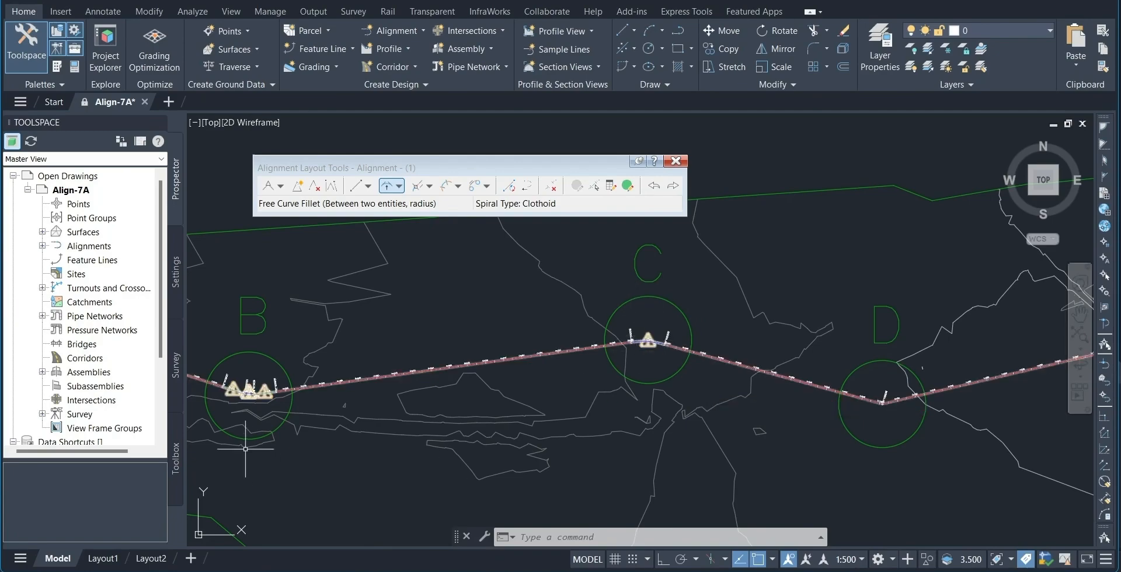
Try to attach a floating curve (from entity end, radius, length) to the tangents meeting at circle D.
scroll(234, 398, up, 5)
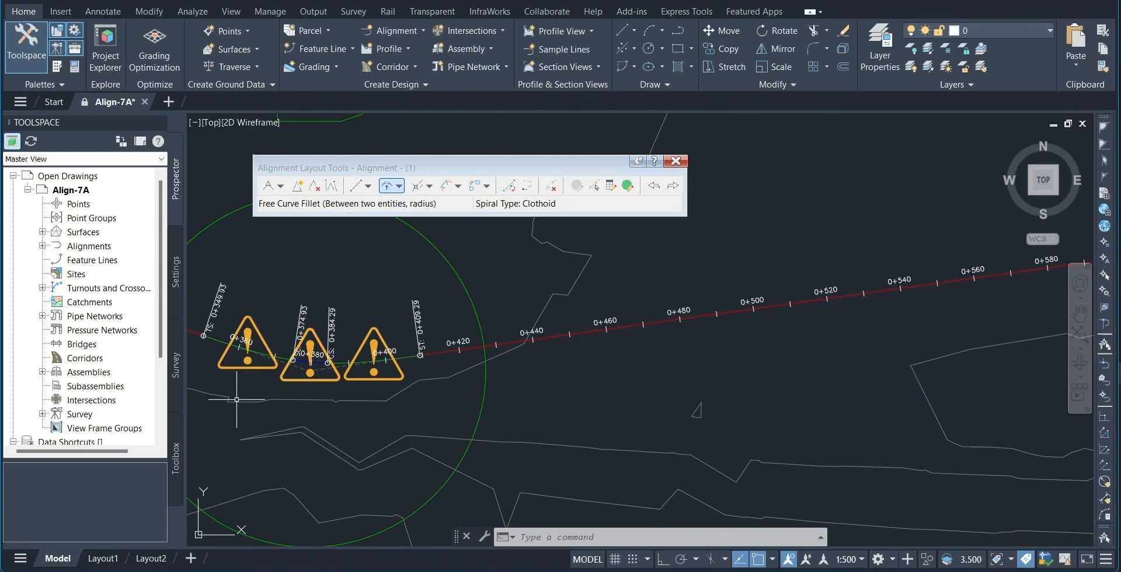
scroll(590, 379, down, 2)
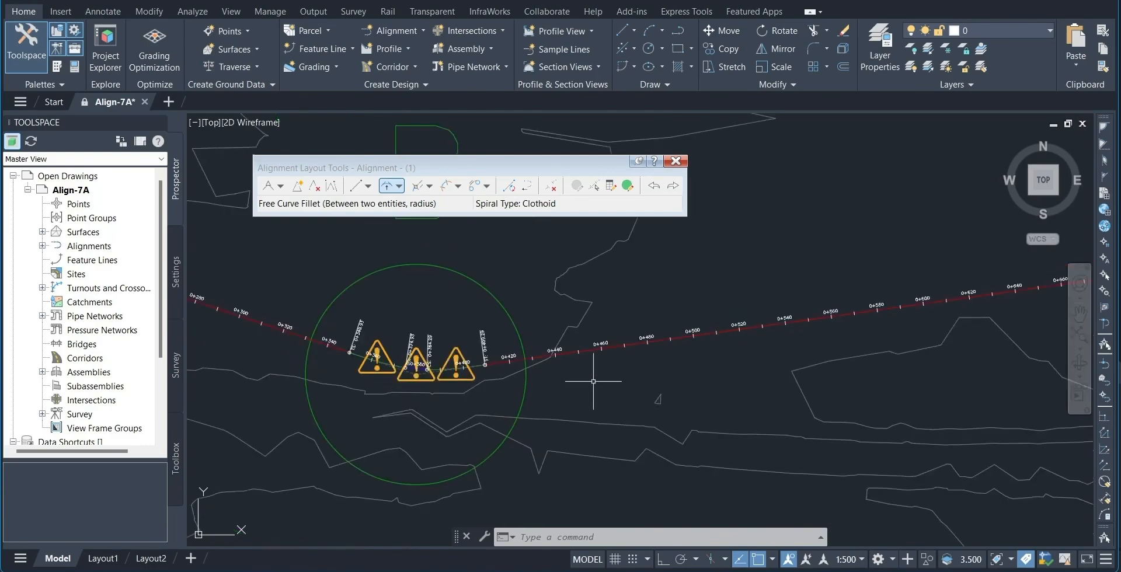
middle_drag(850, 375, 413, 458)
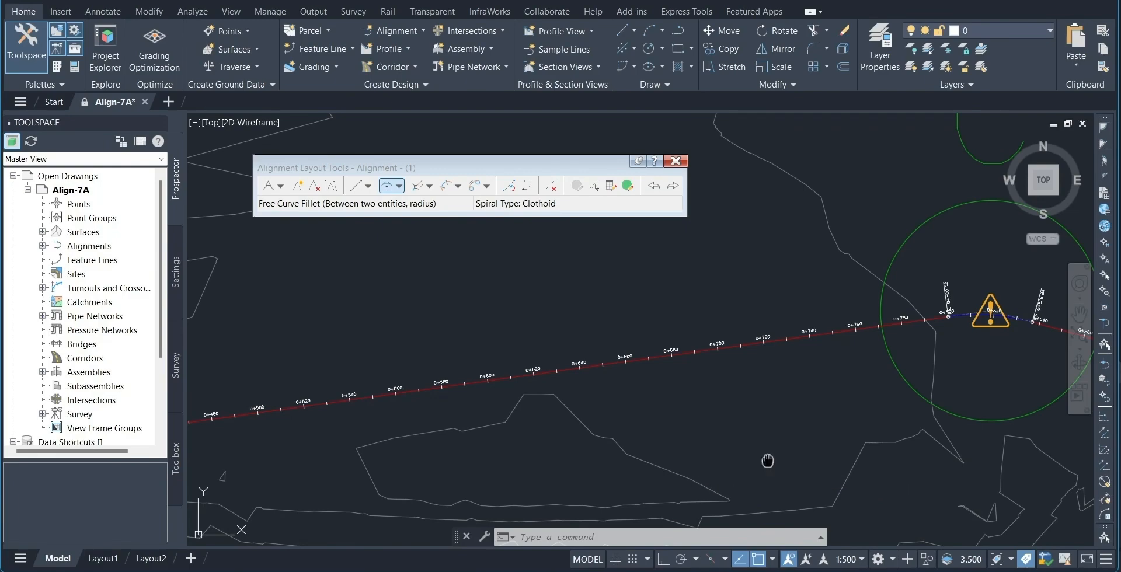
mouse_move(766, 461)
middle_down()
mouse_move(533, 477)
mouse_move(543, 475)
middle_up()
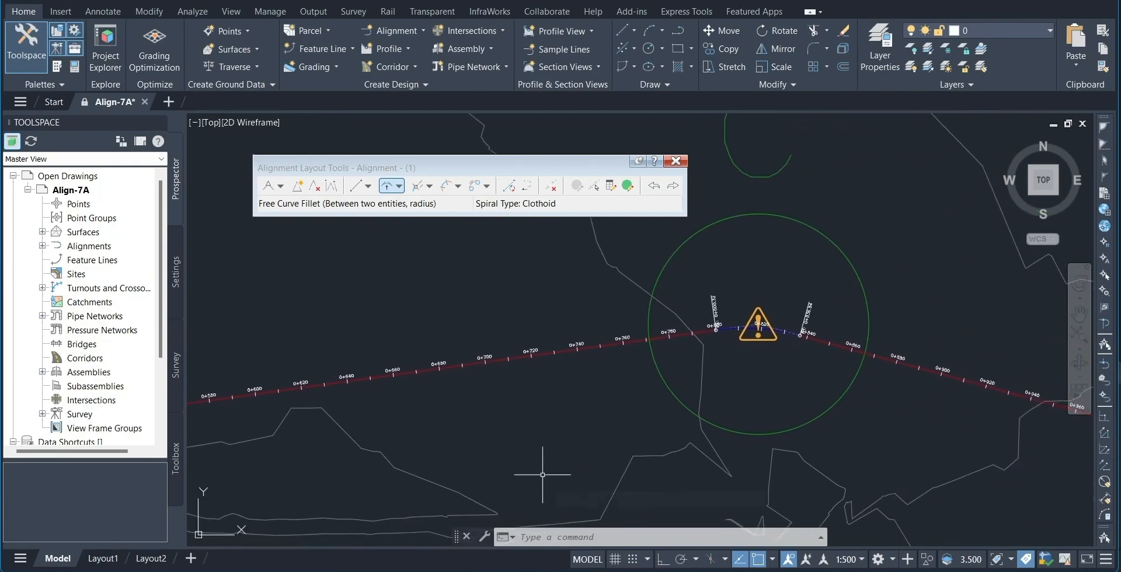
click(403, 186)
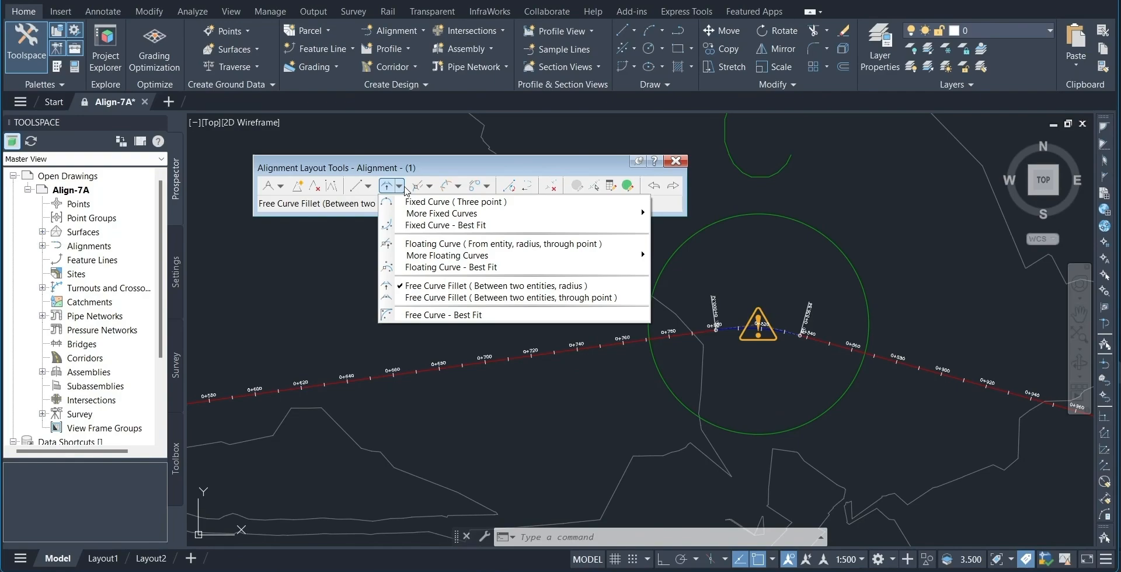
mouse_move(466, 260)
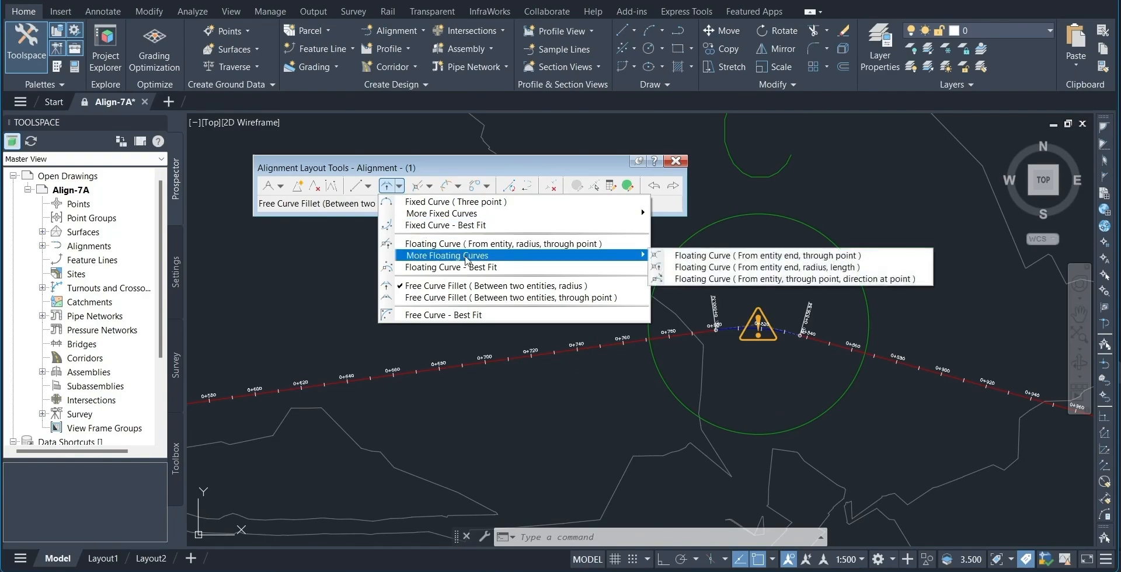
click(722, 268)
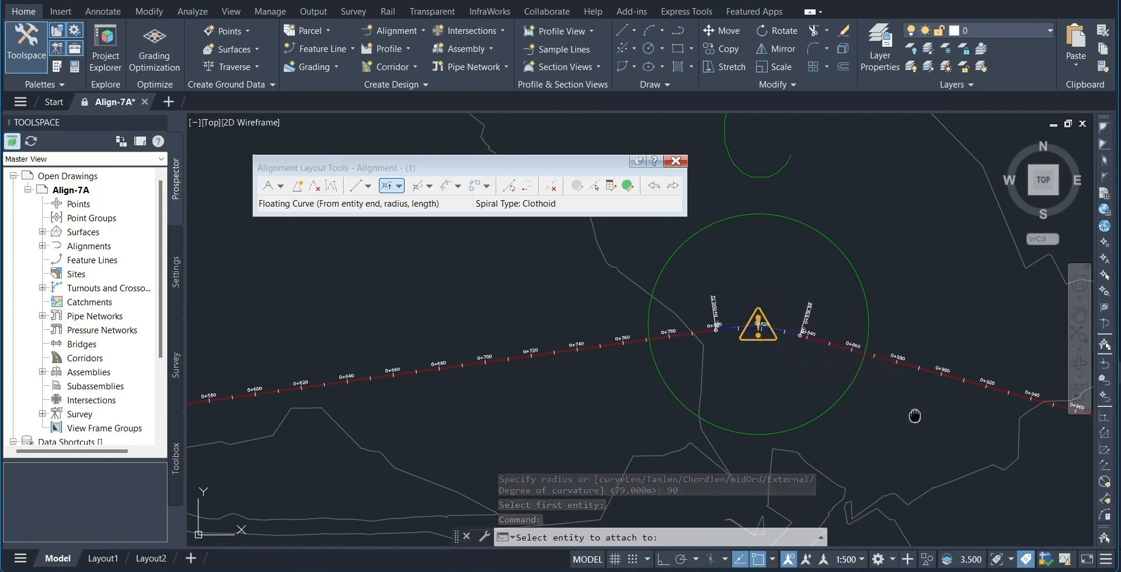
middle_drag(918, 417, 320, 380)
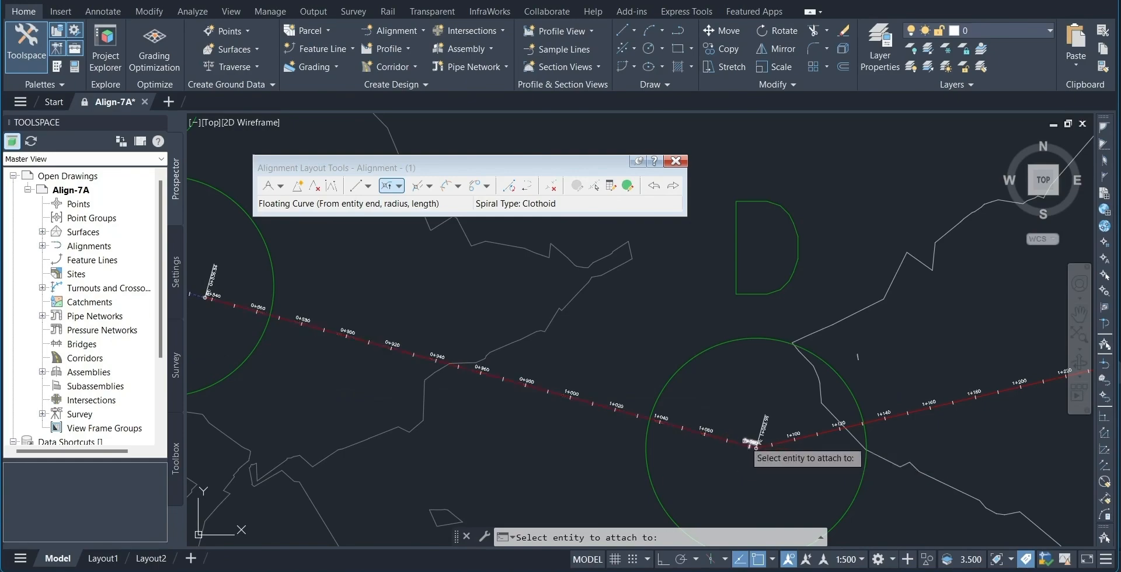
click(783, 441)
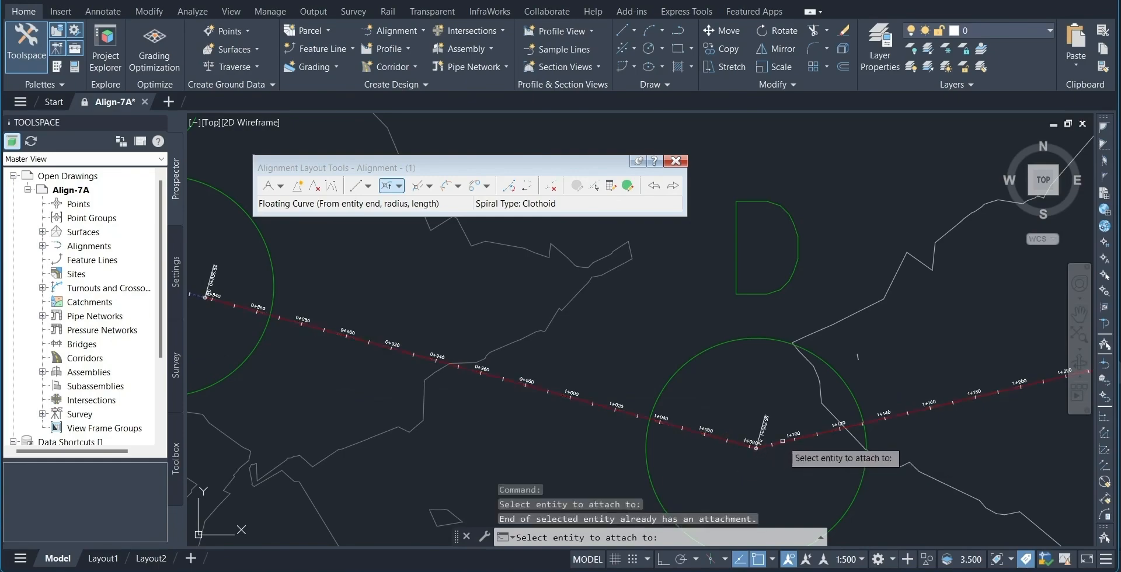
click(739, 445)
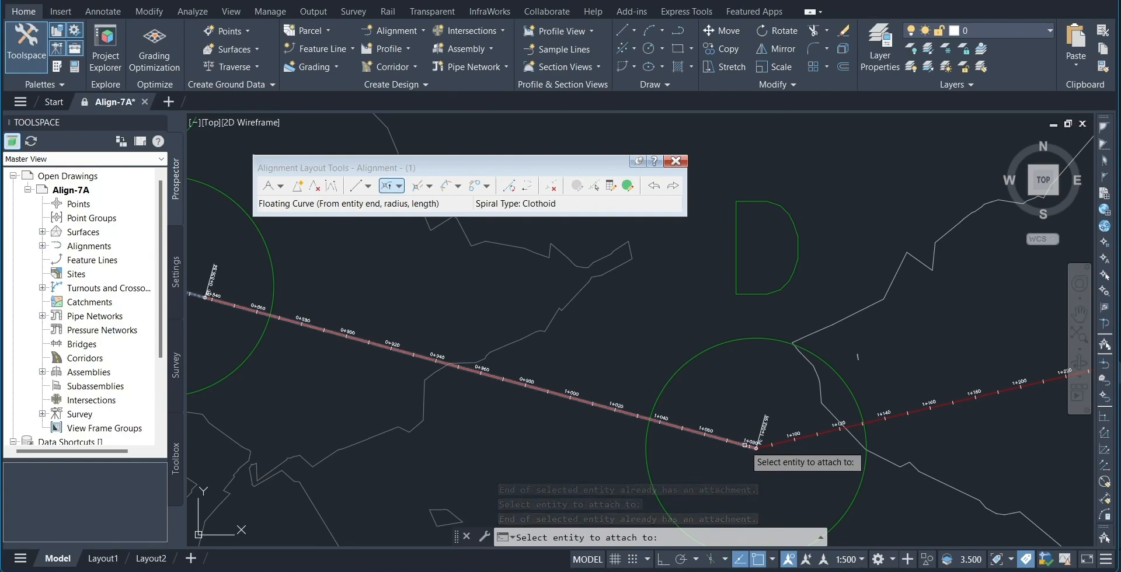
Try to regenerate the display during the floating curve command and retry picking the tangents at circle D as the entity to attach to.
scroll(742, 446, up, 4)
text(re)
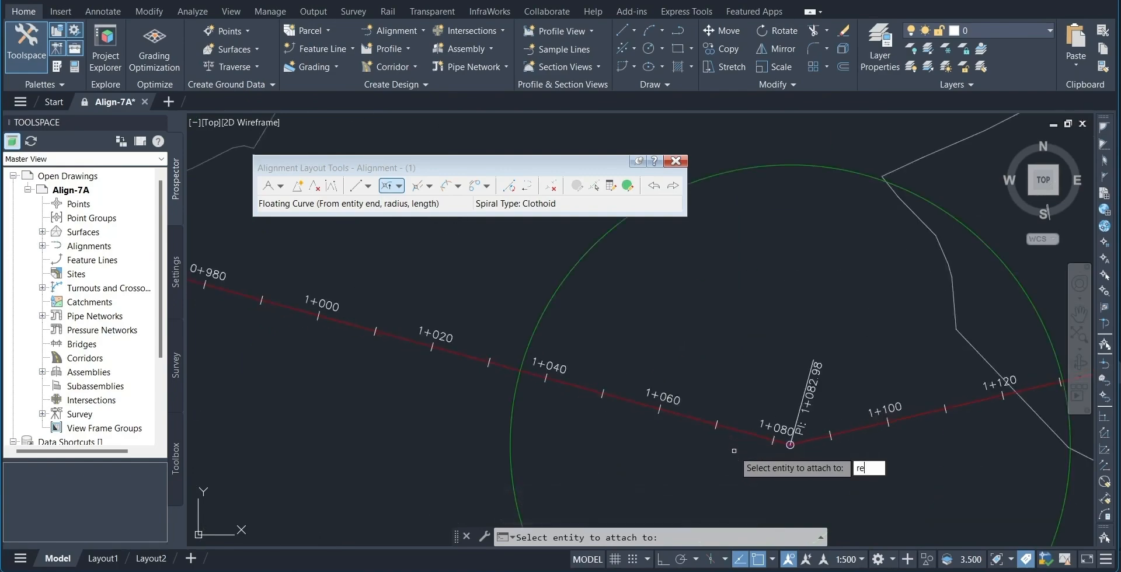
text(gen)
key(Return)
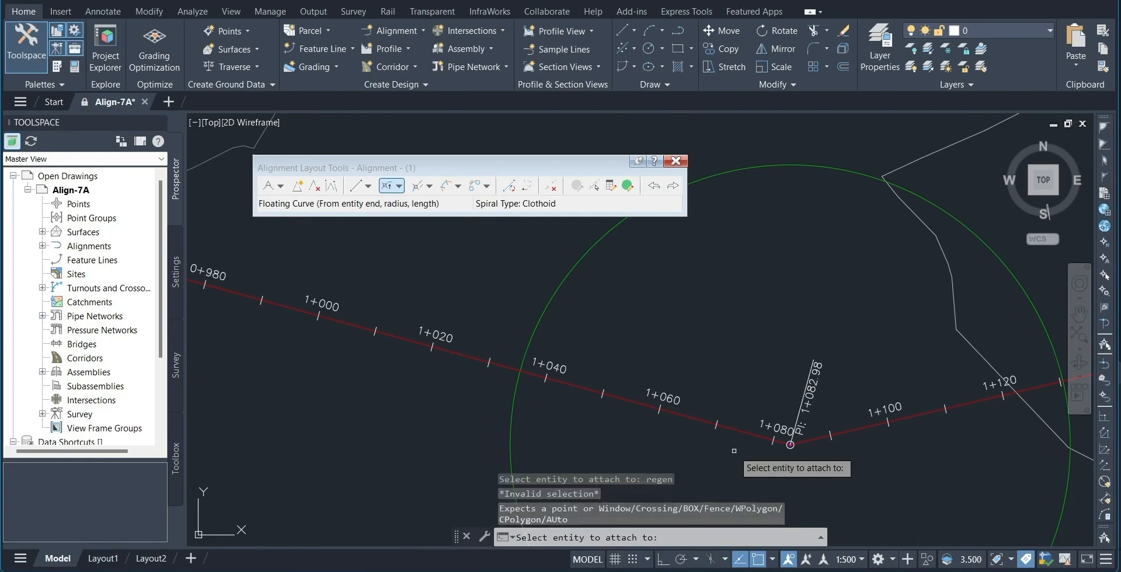
click(760, 435)
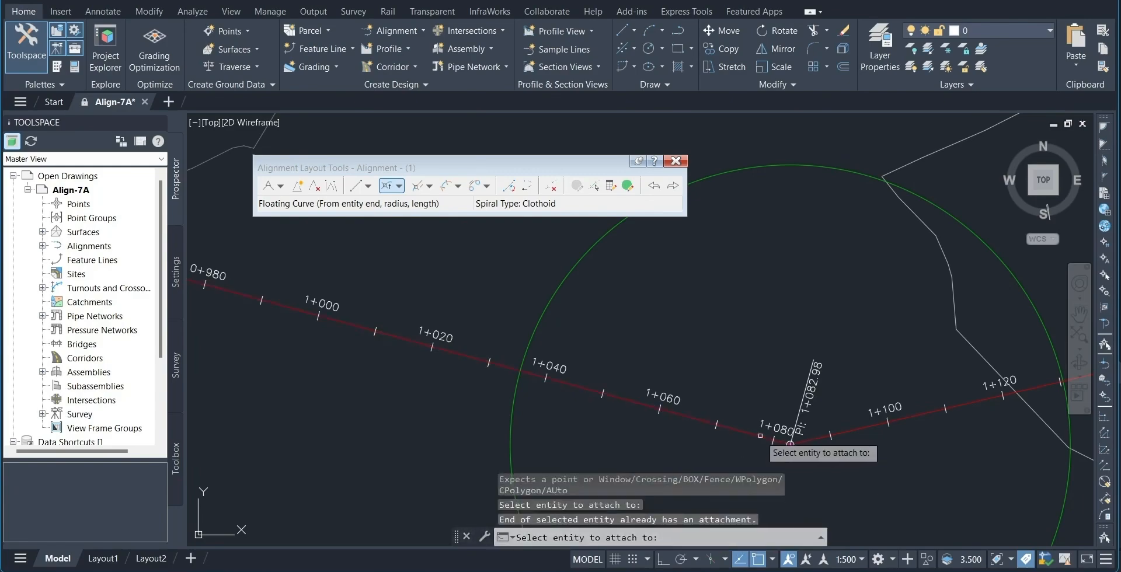
scroll(760, 436, down, 2)
click(796, 438)
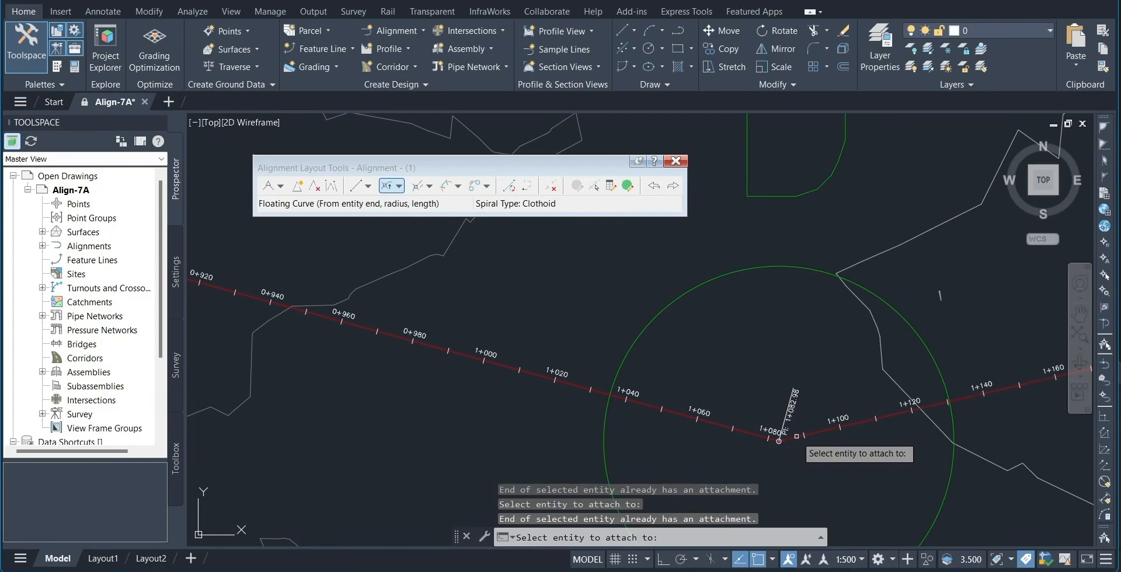
click(797, 264)
click(751, 334)
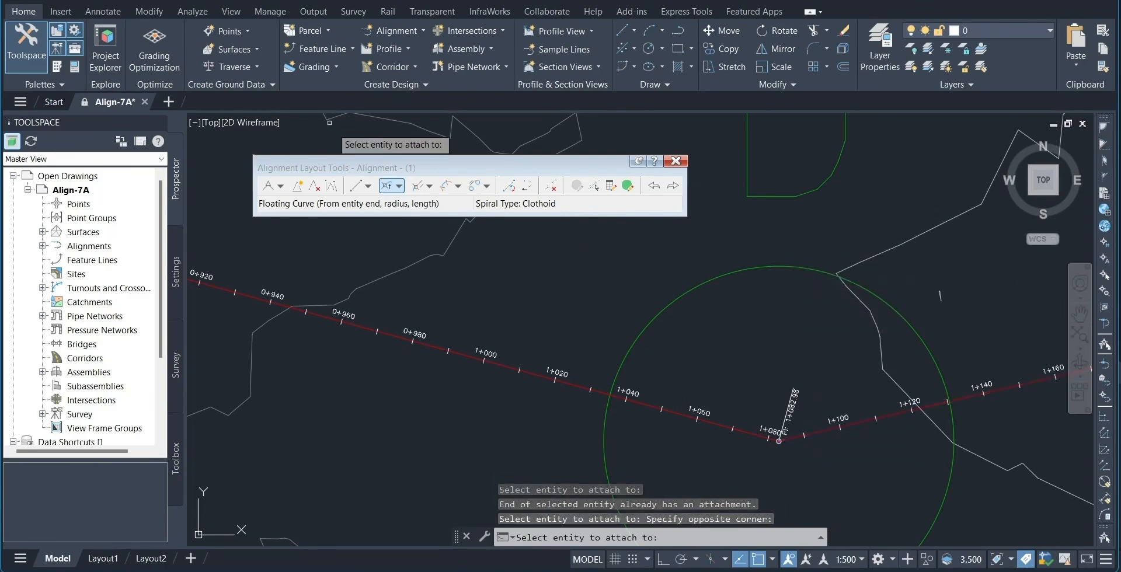
Restart the floating curve (from entity end, radius, length) and try to attach it to the end of the tangent arriving at circle D.
click(398, 187)
mouse_move(506, 257)
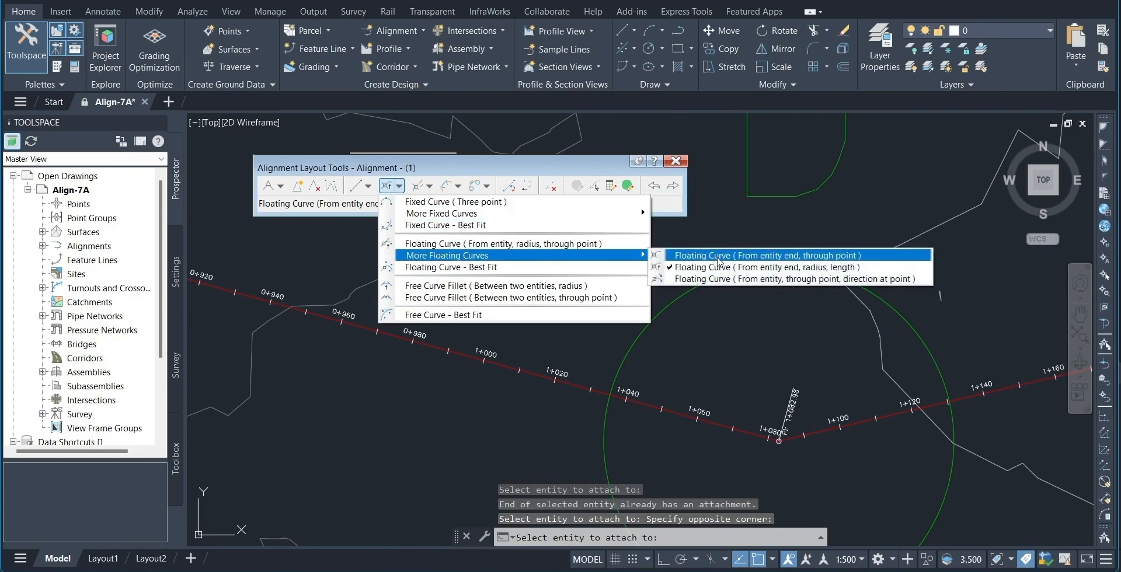
click(734, 270)
scroll(771, 349, down, 5)
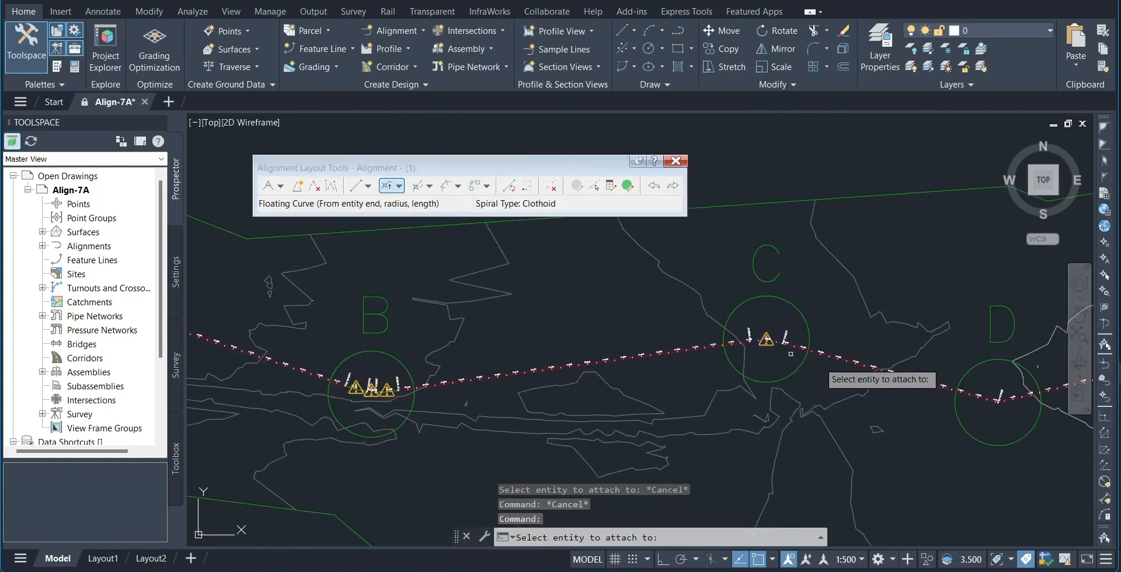
middle_drag(861, 370, 582, 346)
click(711, 378)
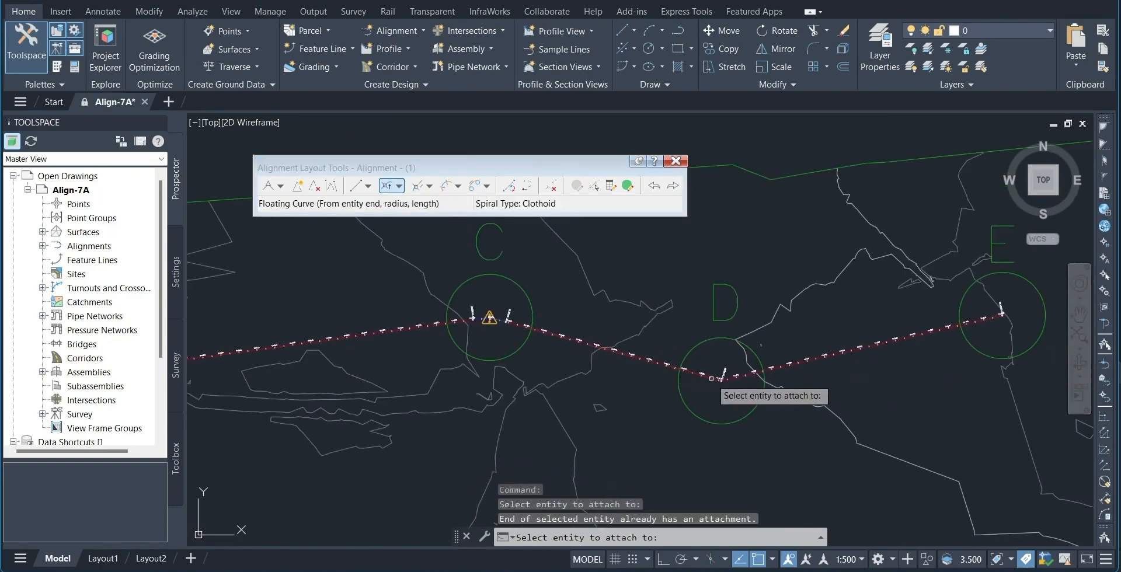
click(717, 377)
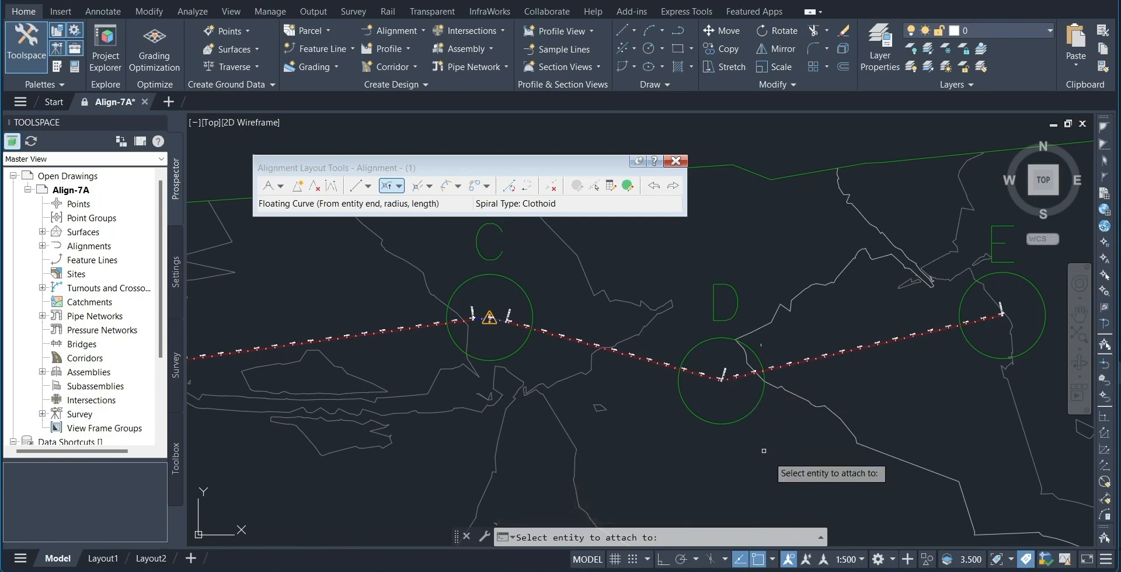
key(Escape)
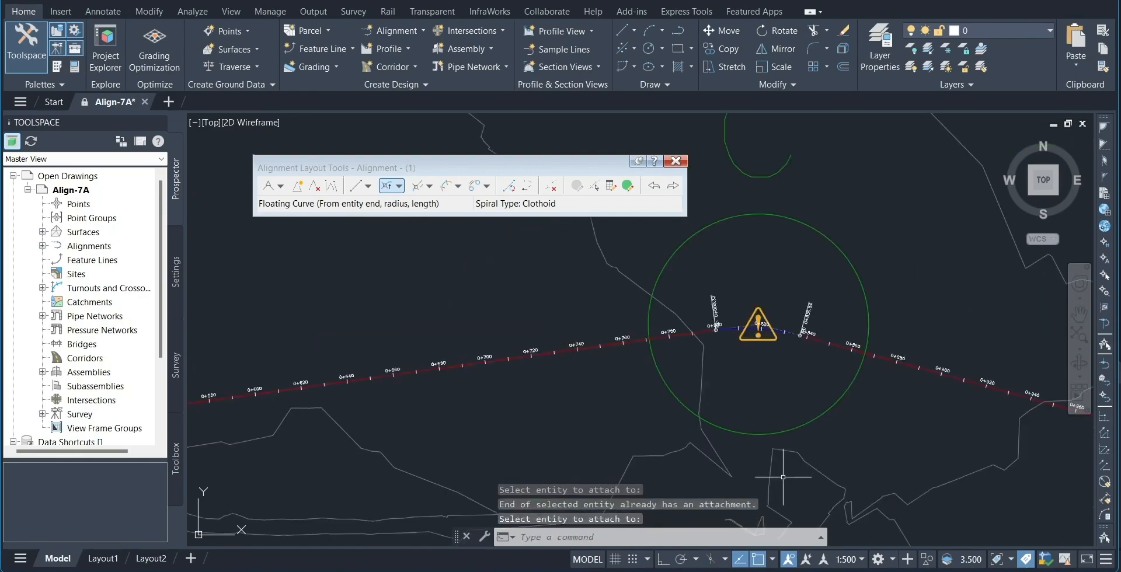
click(786, 571)
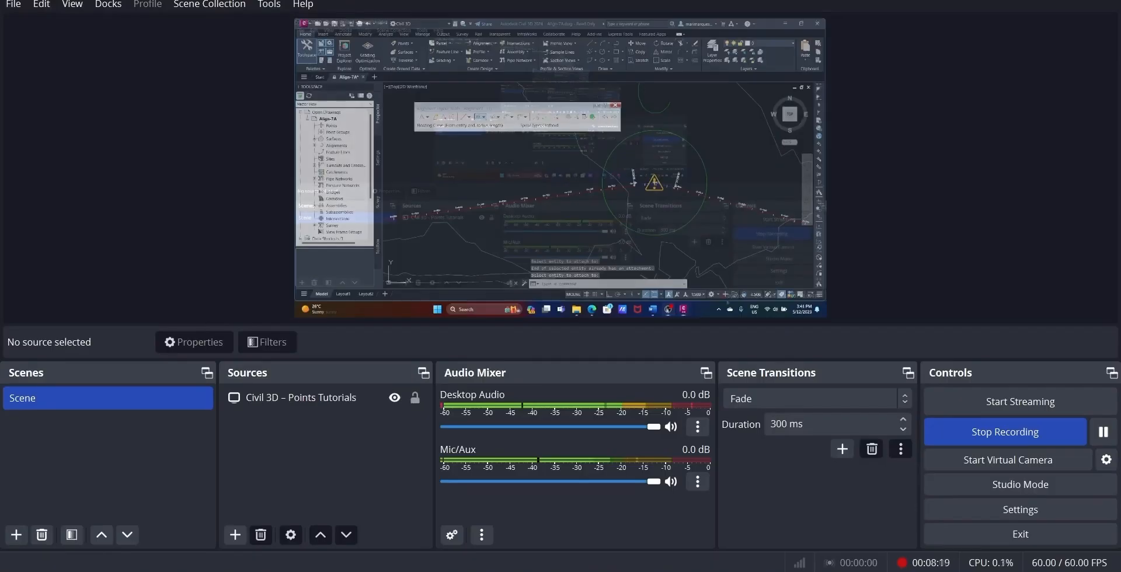
click(993, 434)
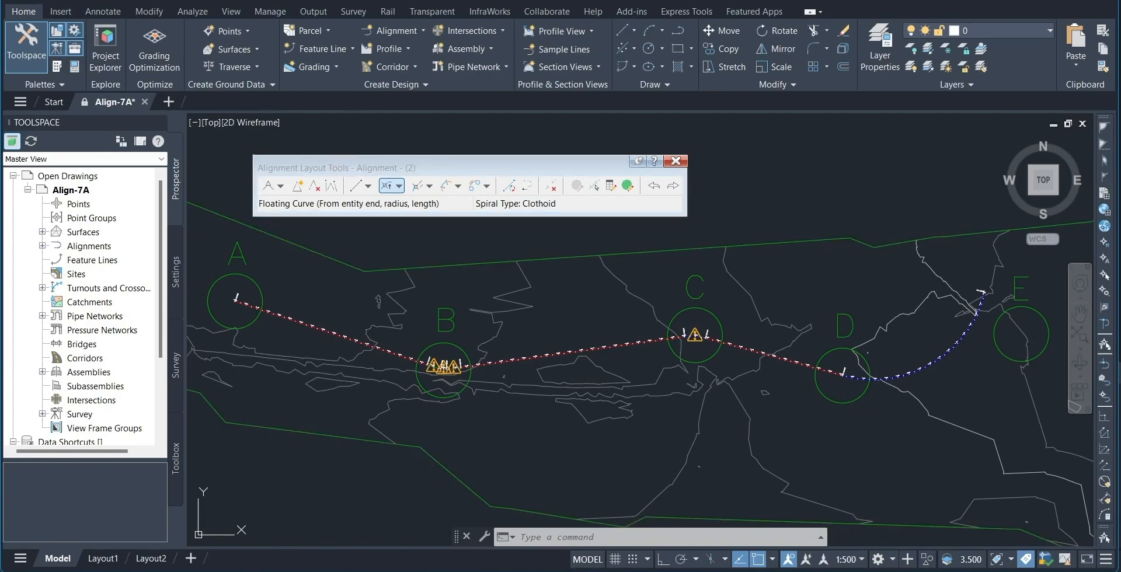
Open the Align-7B drawing as read-only and regenerate its display.
key(ctrl+o)
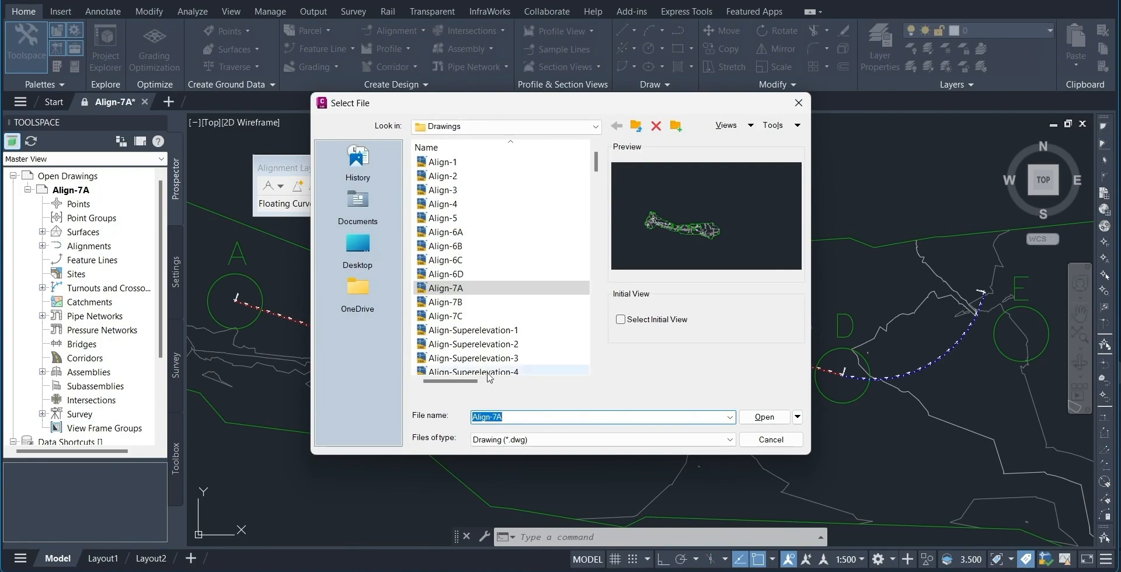
double_click(438, 307)
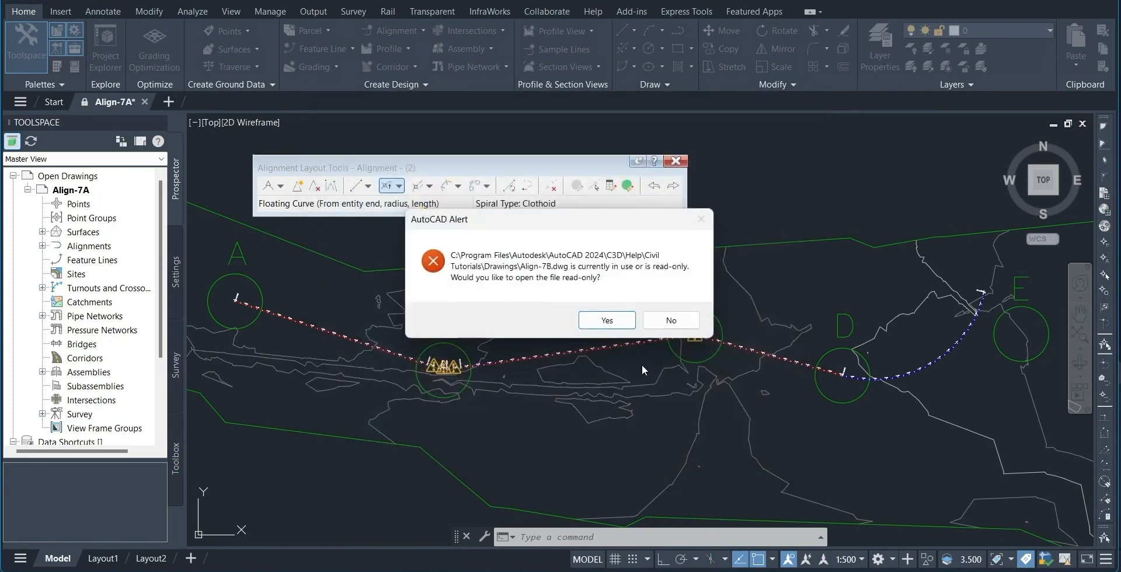
click(607, 320)
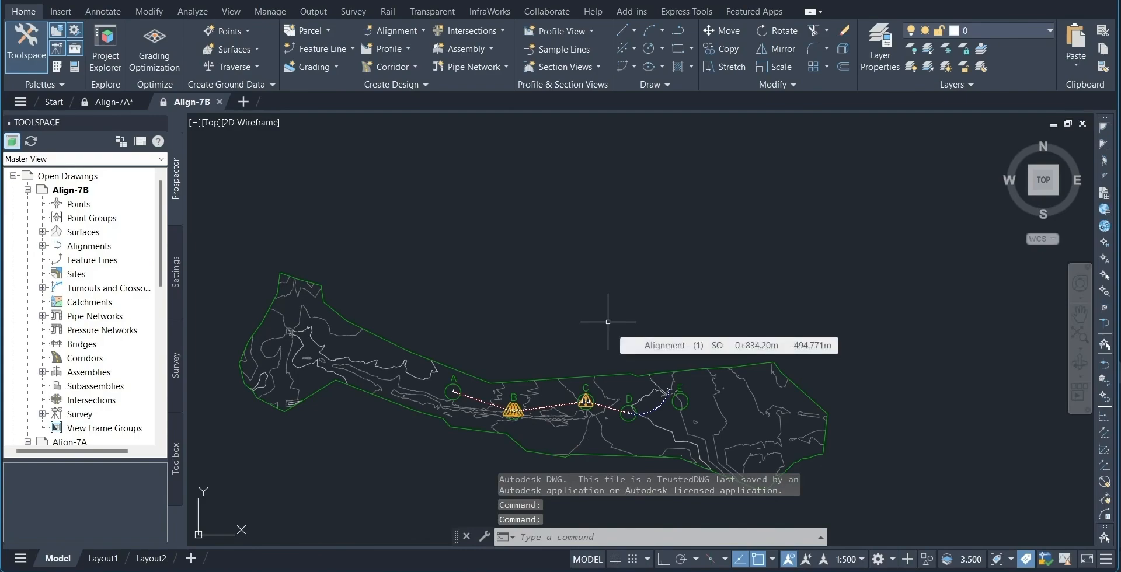
scroll(603, 328, up, 4)
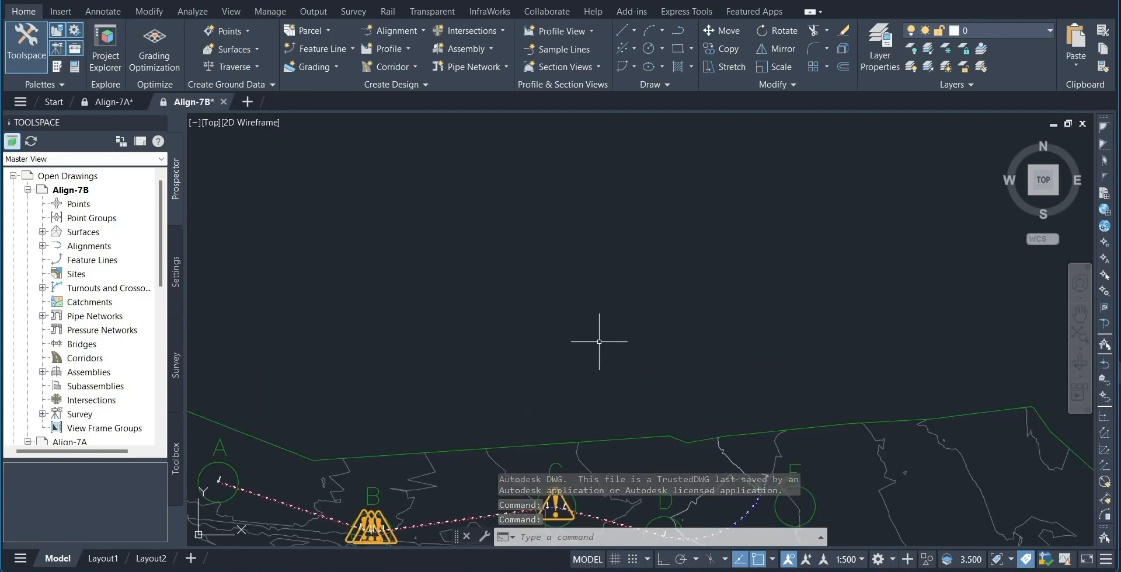
middle_drag(555, 428, 680, 247)
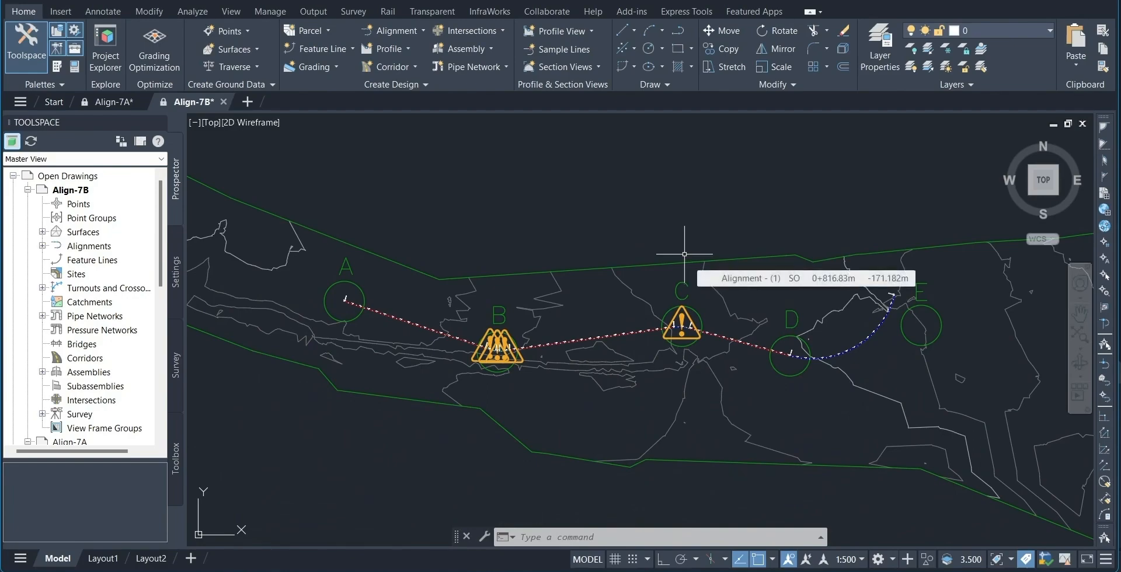
text(rege)
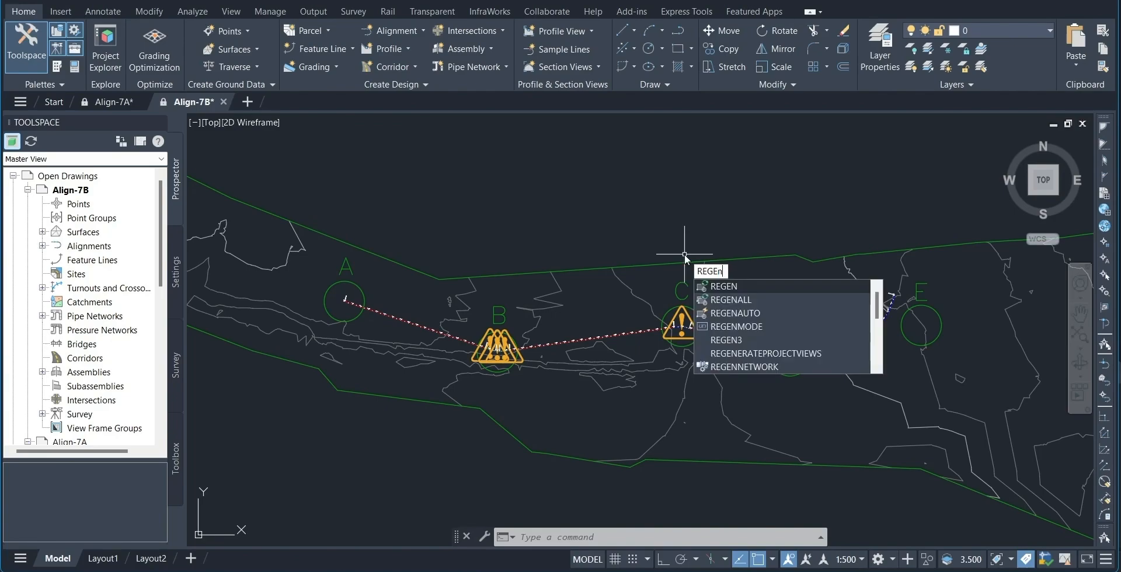
key(Return)
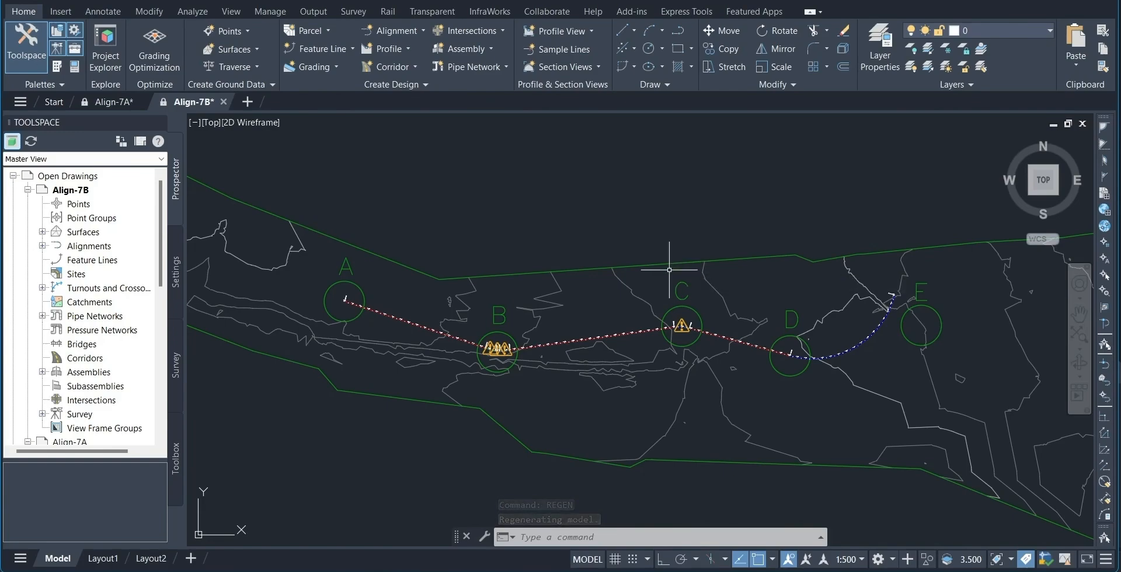
Examine the design criteria violation warnings on the spiral-curve-spiral at circle B.
scroll(673, 288, up, 2)
middle_drag(538, 318, 661, 257)
scroll(661, 264, up, 2)
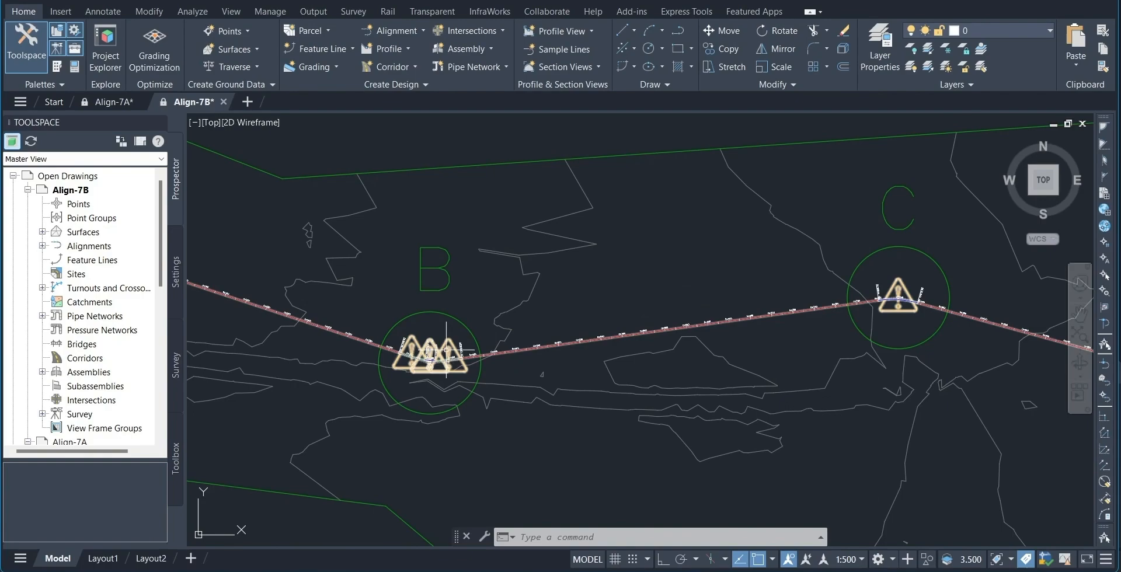
mouse_move(447, 350)
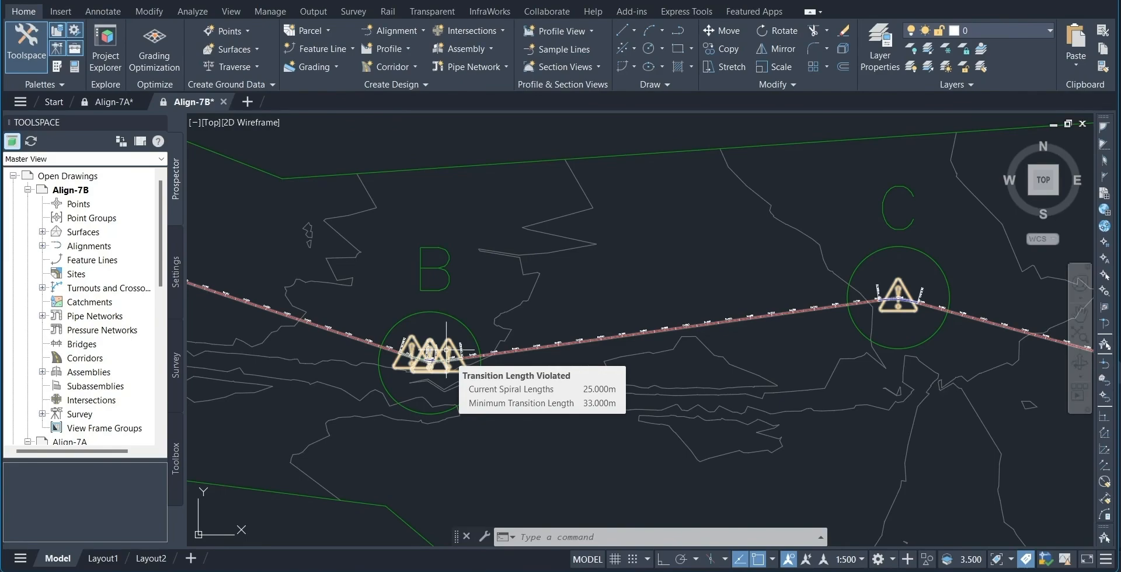
scroll(412, 343, up, 5)
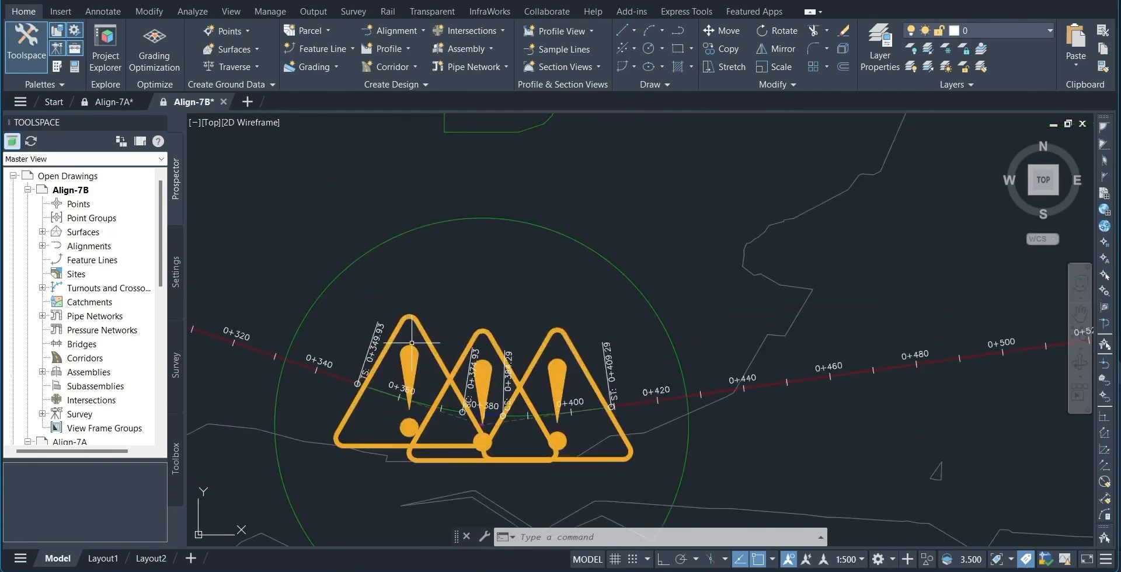
mouse_move(427, 330)
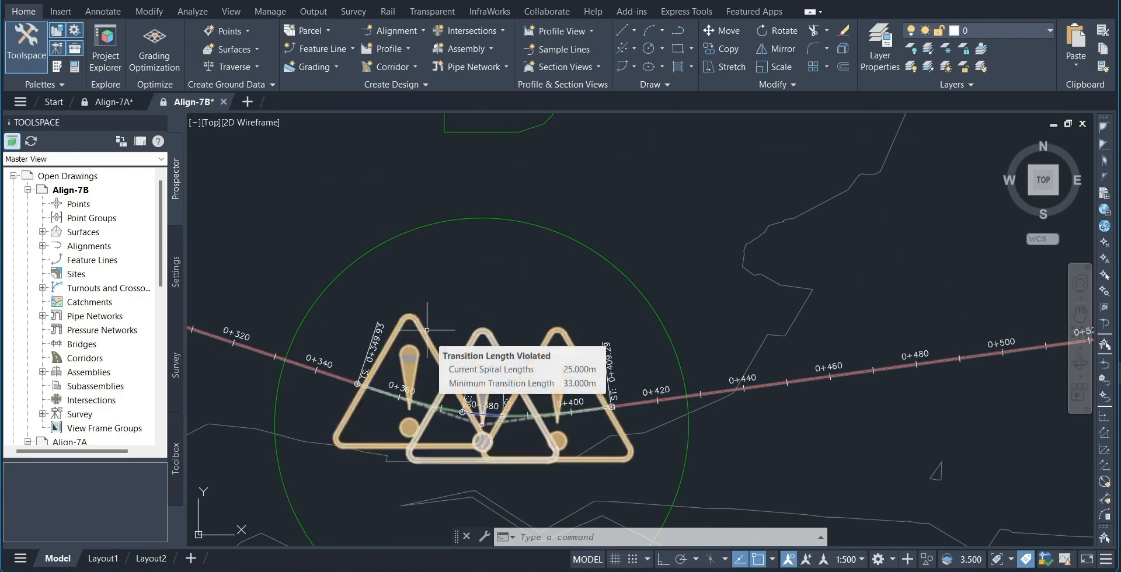
scroll(427, 330, down, 3)
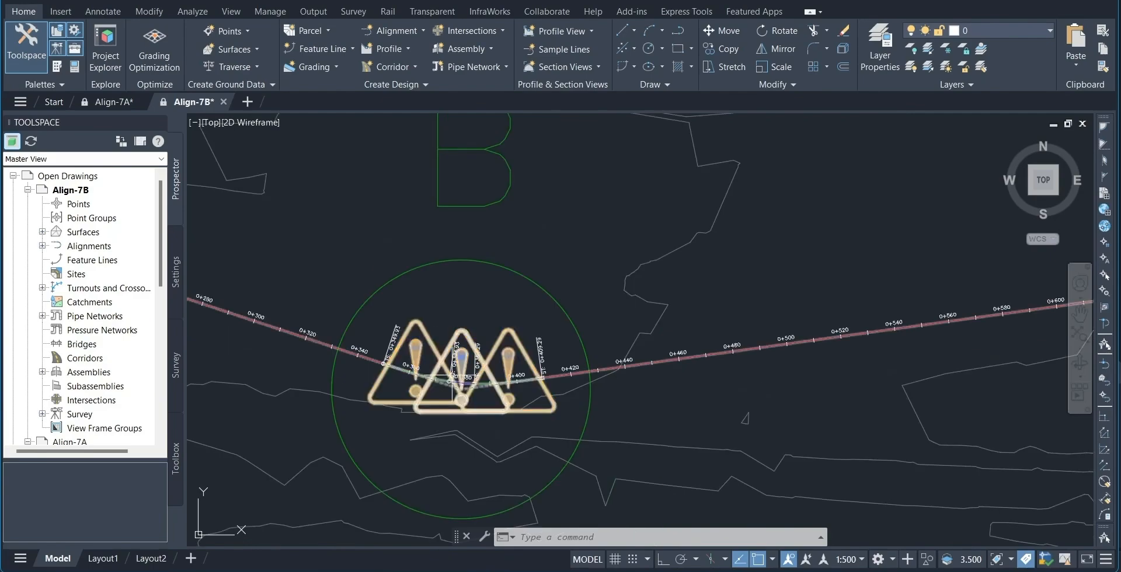
click(485, 369)
mouse_move(485, 369)
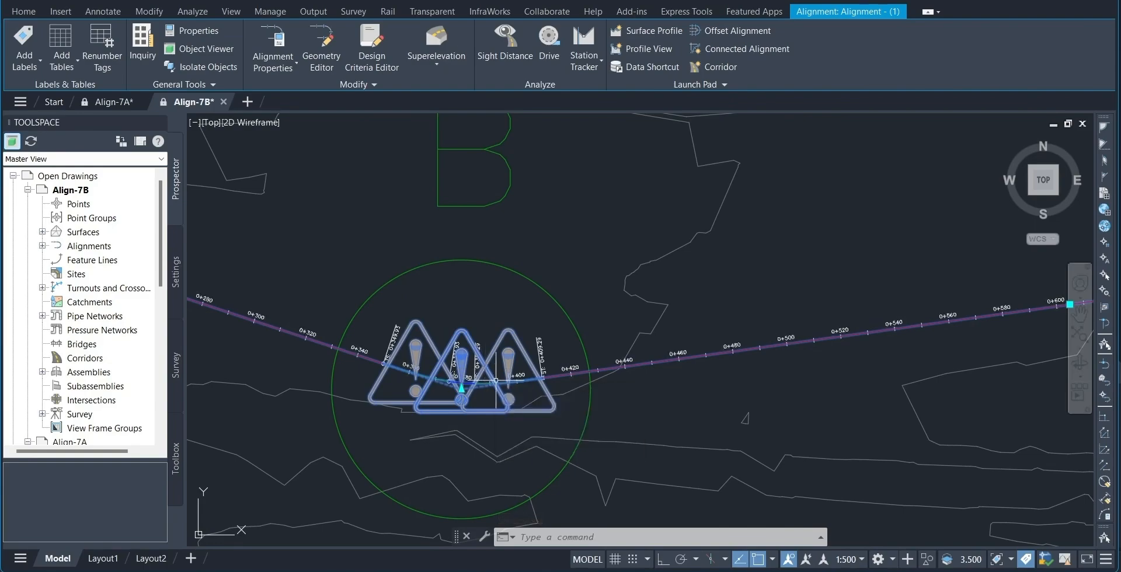
key(Escape)
scroll(496, 380, down, 2)
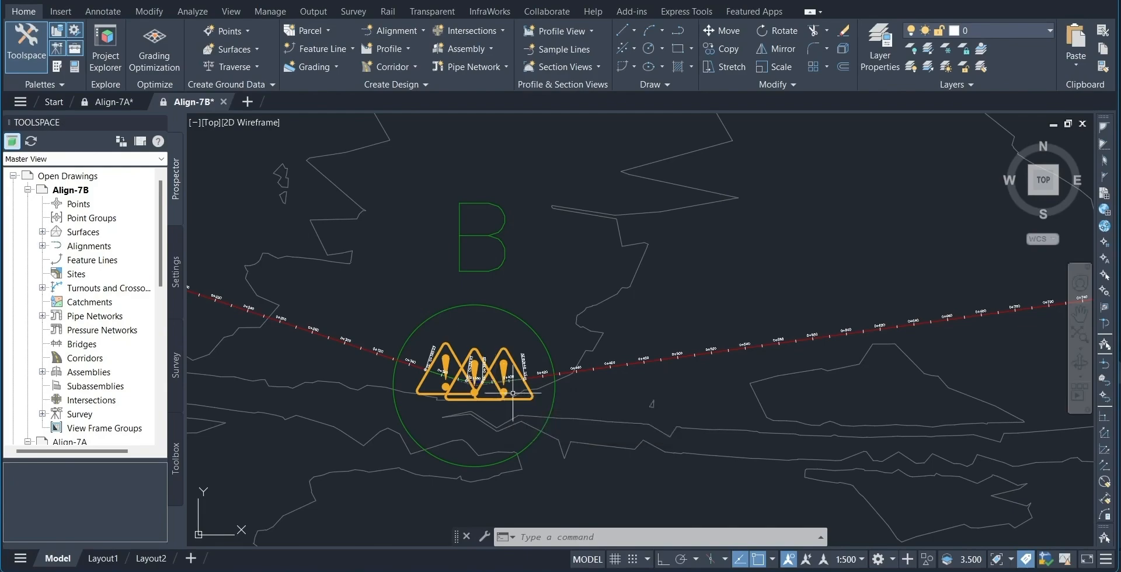
Open the alignment through circles B and C for geometry editing and display its layout parameters window.
scroll(577, 400, down, 4)
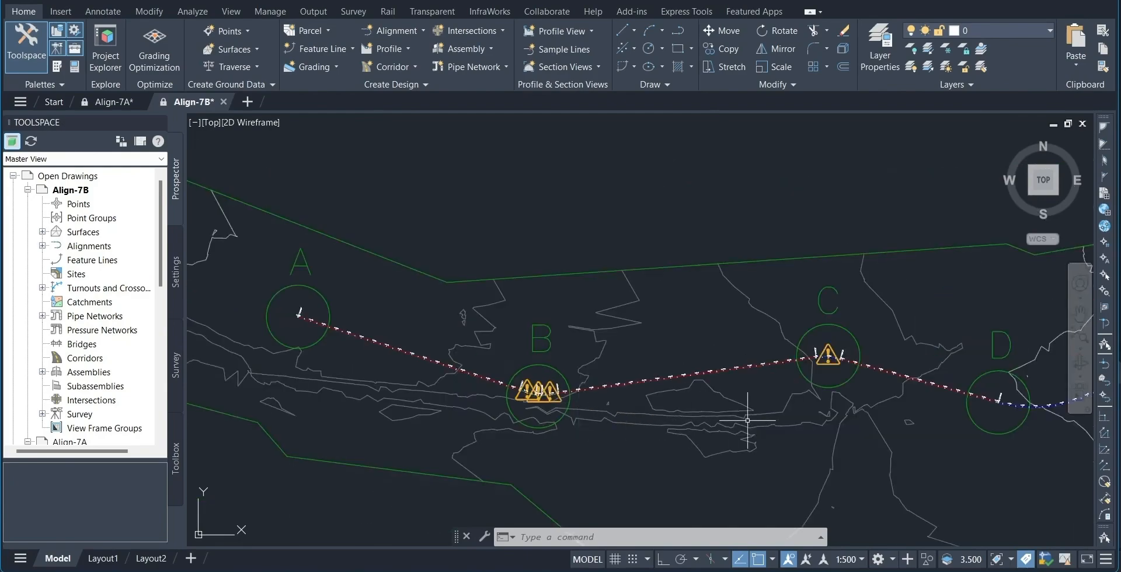
mouse_move(747, 422)
middle_down()
mouse_move(689, 425)
mouse_move(576, 396)
middle_up()
scroll(560, 394, down, 2)
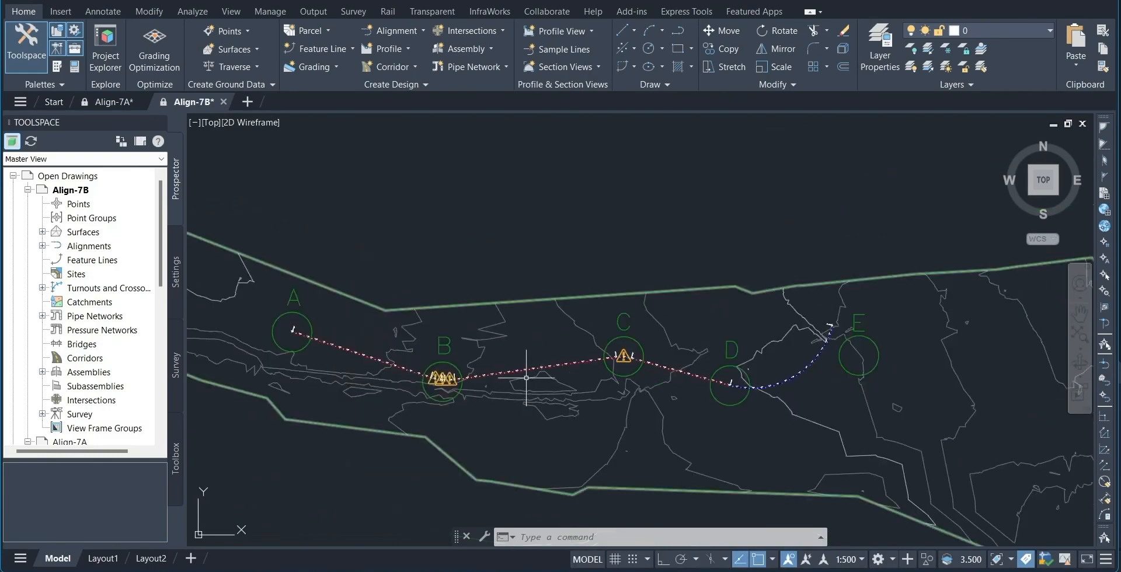
scroll(530, 370, up, 10)
scroll(472, 376, down, 2)
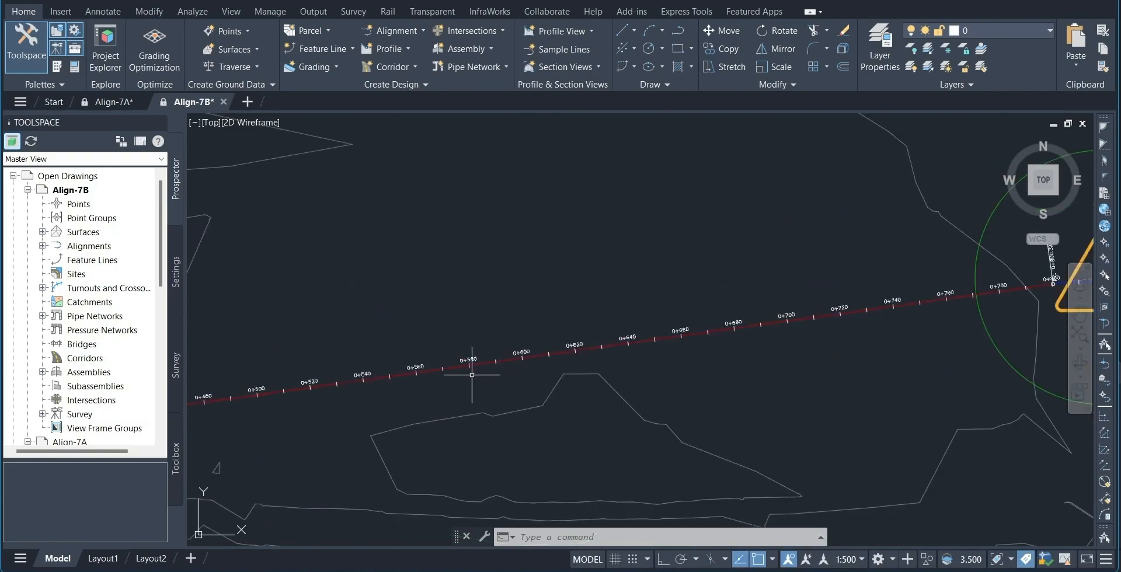
middle_drag(351, 436, 709, 384)
scroll(611, 377, down, 2)
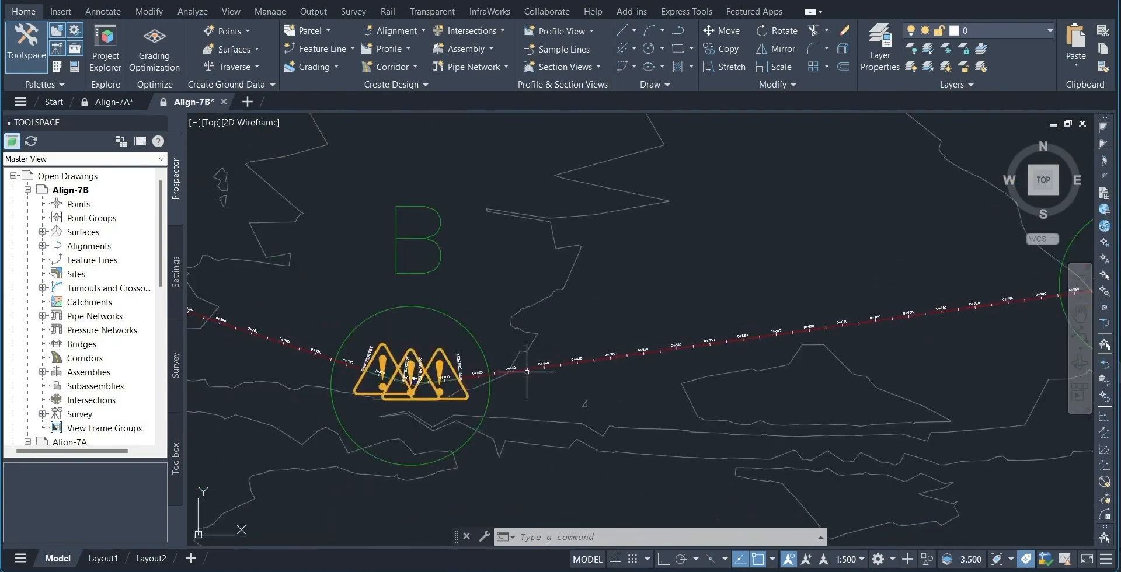
click(528, 369)
right_click(528, 369)
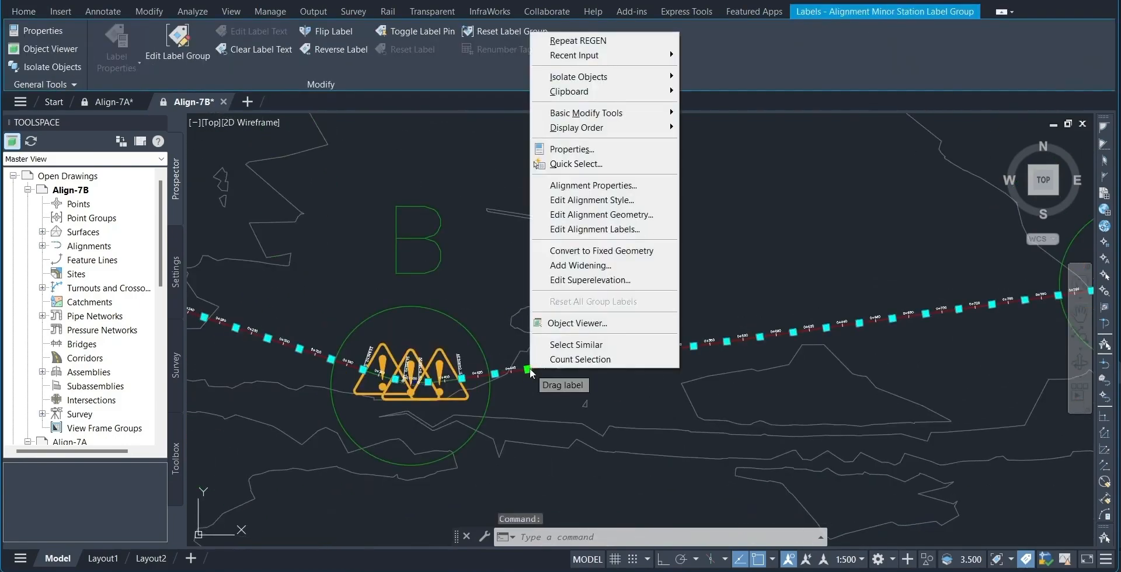
click(586, 216)
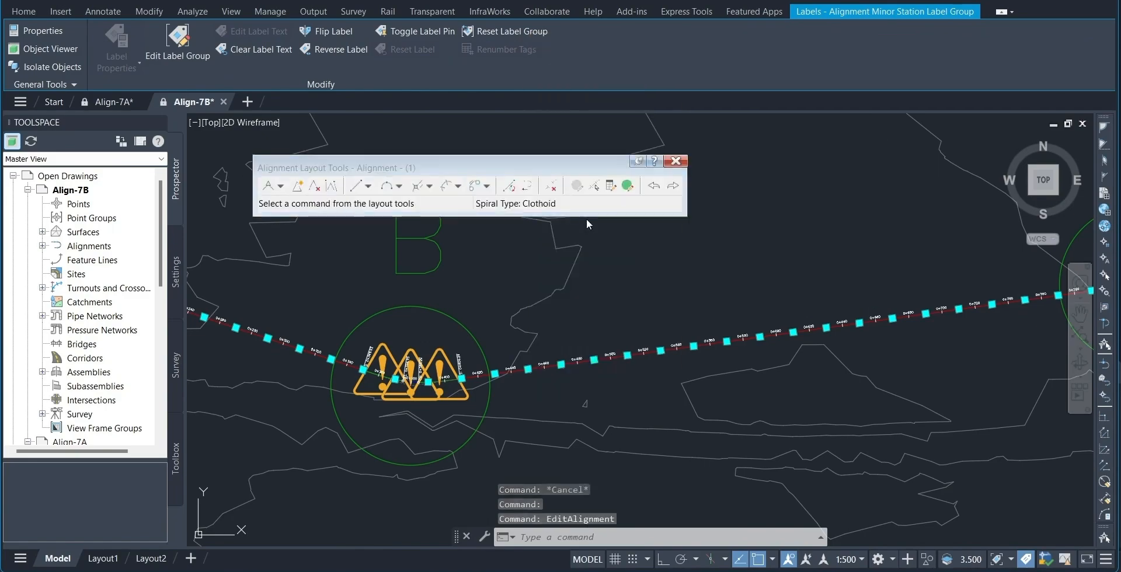
click(597, 268)
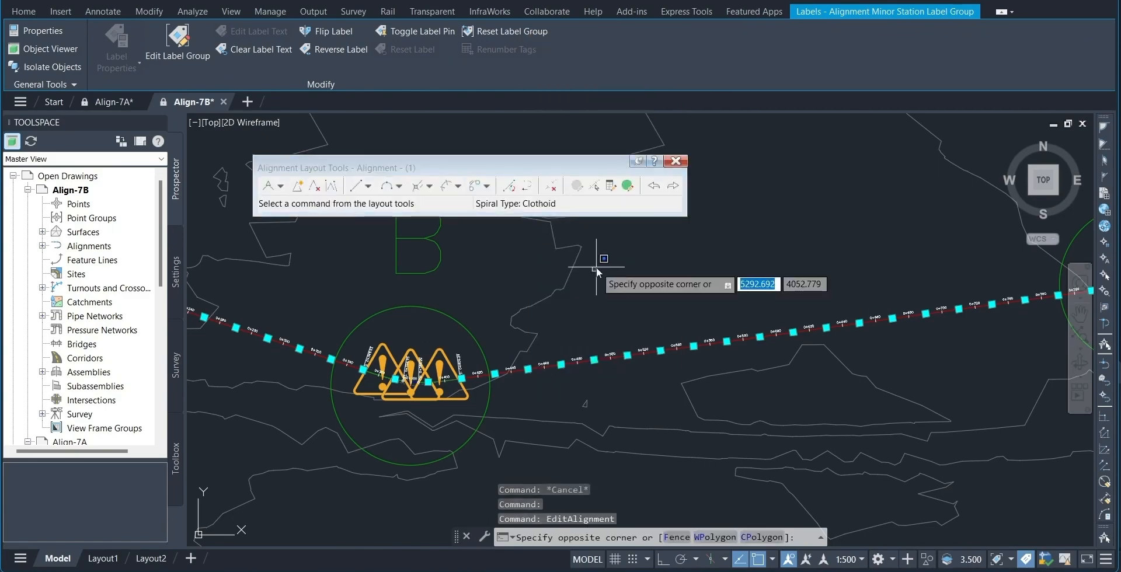
key(Escape)
key(Escape)
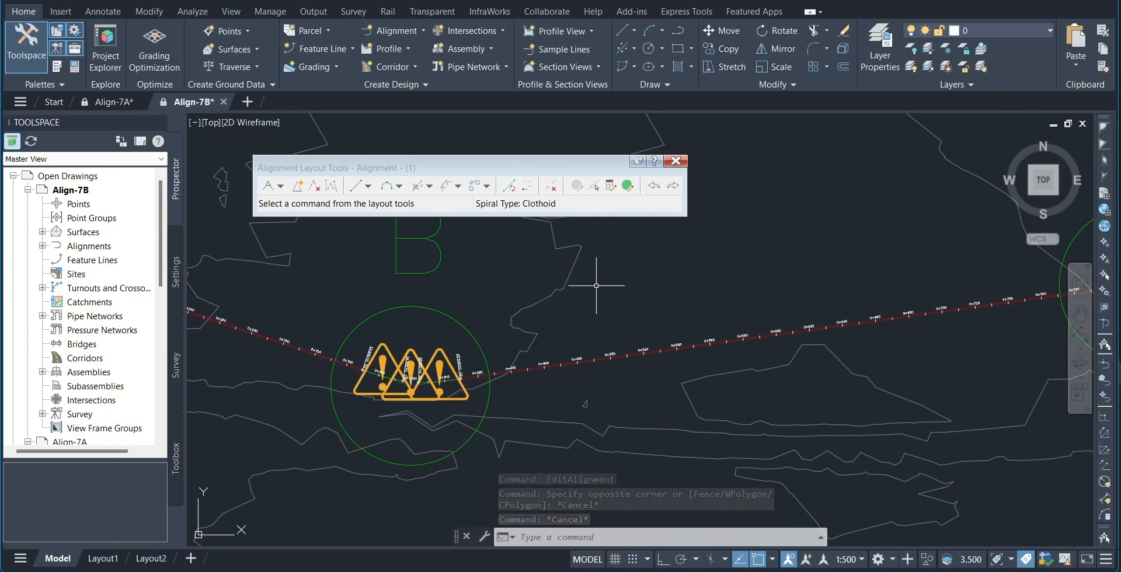
click(613, 190)
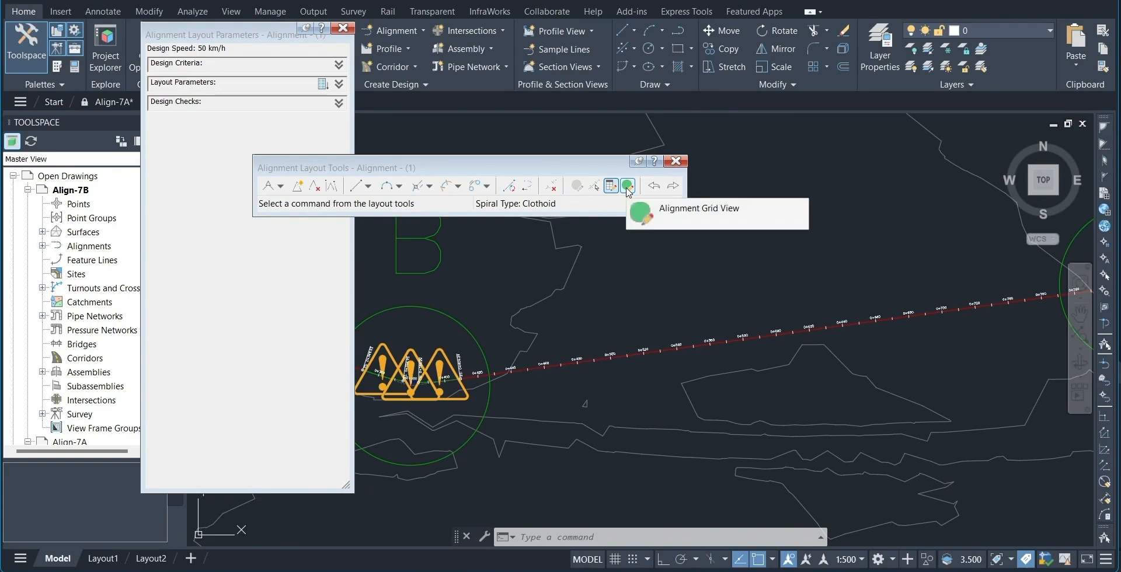
Display the alignment grid view and examine the layout parameters of the spiral-curve-spiral rows 2.1 to 2.3 for criteria violations.
click(628, 186)
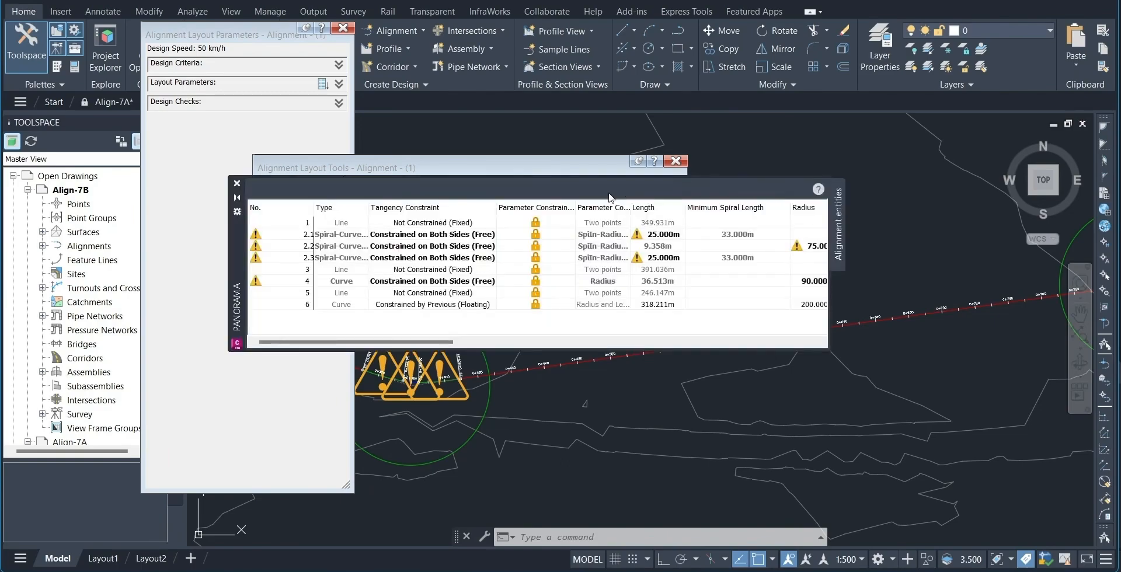
click(305, 258)
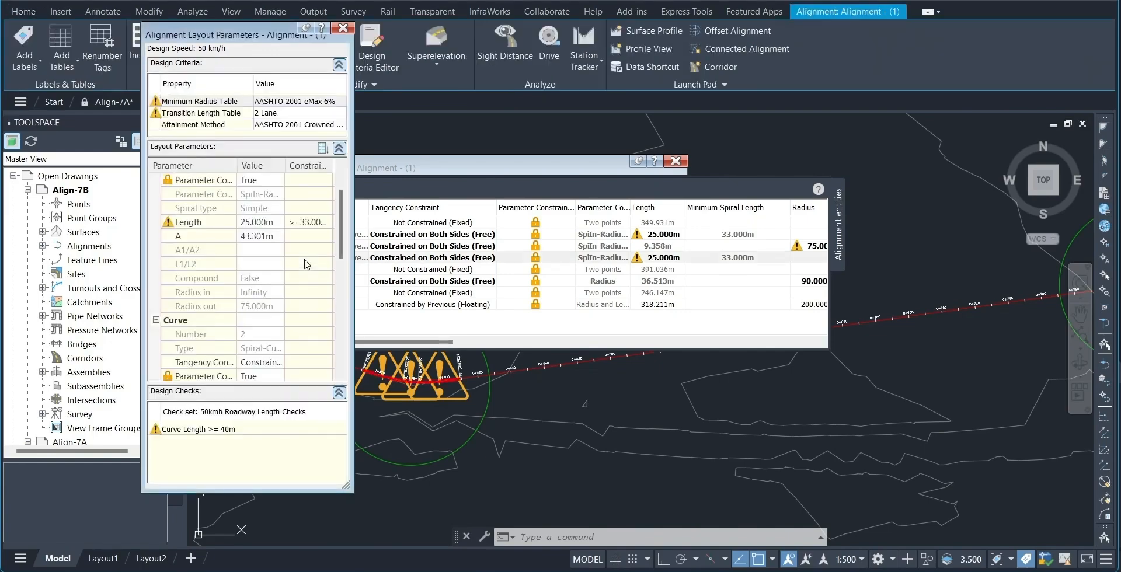
click(374, 168)
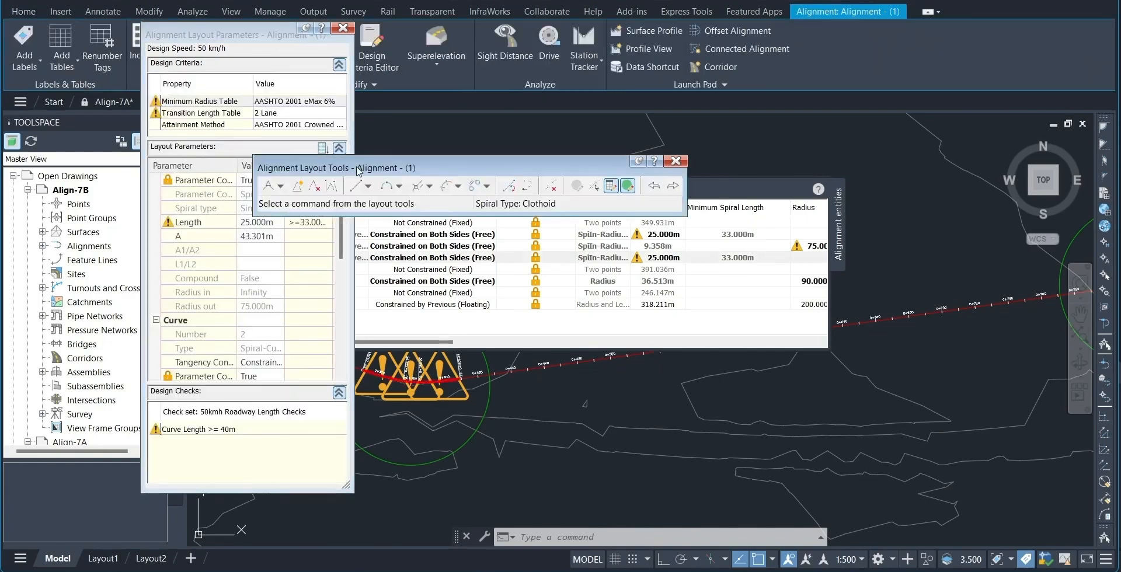
click(459, 258)
click(298, 236)
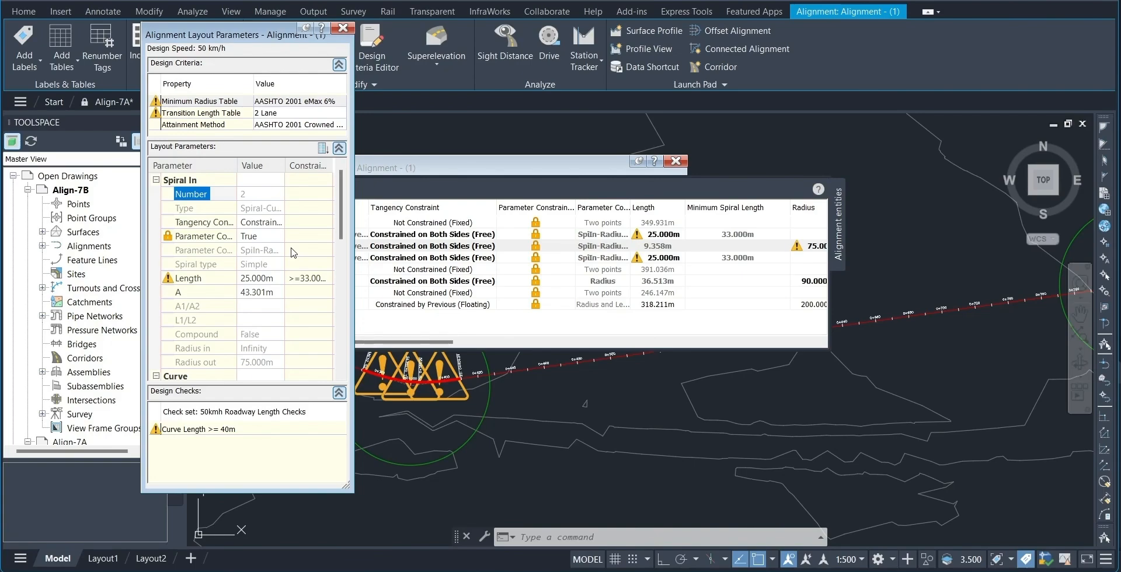
scroll(291, 252, down, 4)
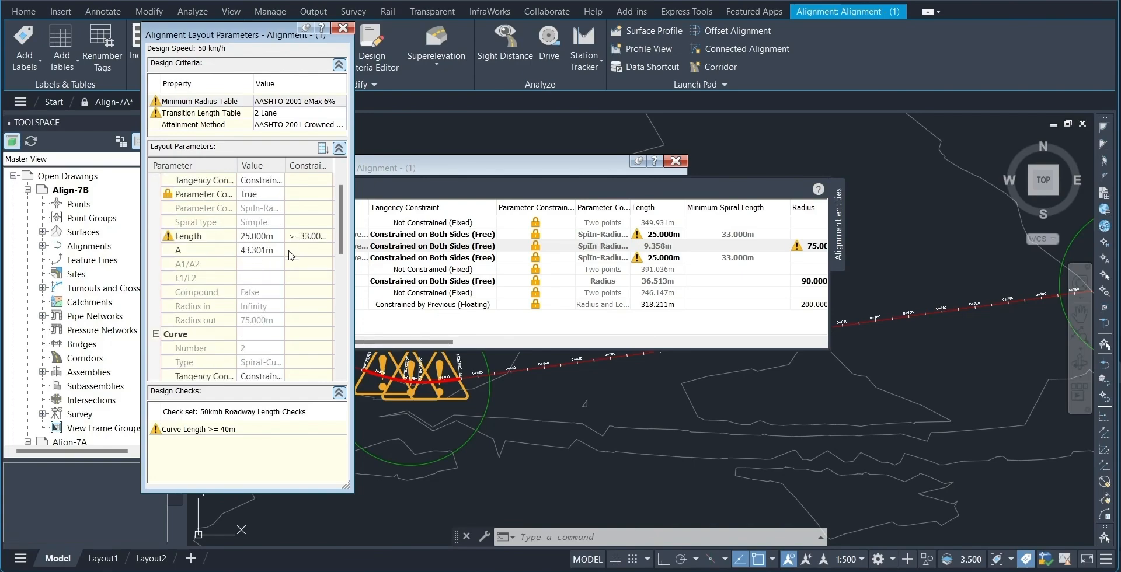
scroll(289, 251, down, 6)
scroll(289, 251, up, 6)
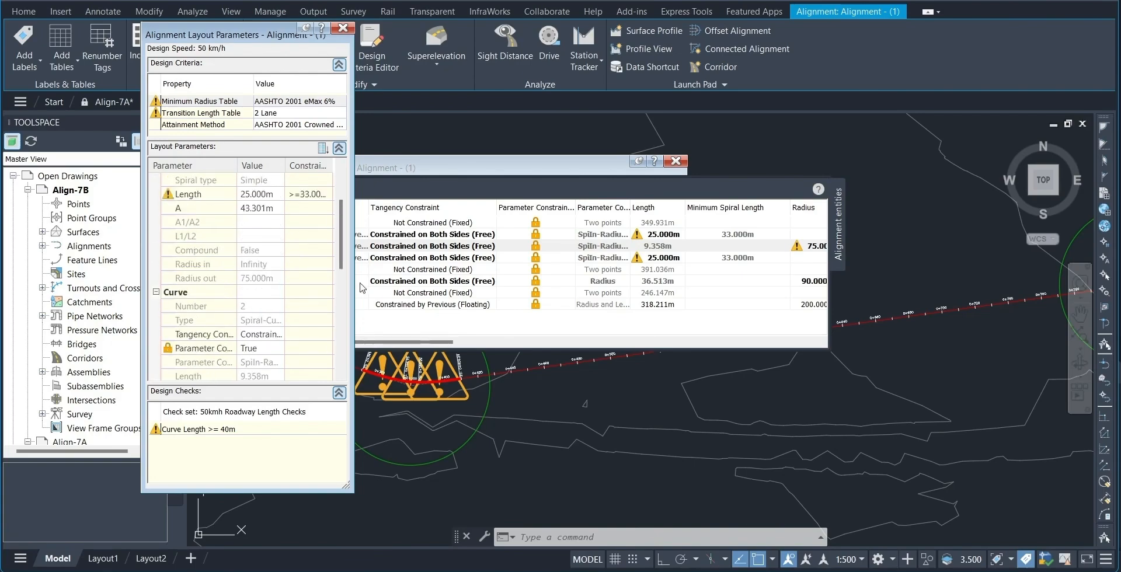
Examine the radius of curve 2.2 and the layout parameters and design checks of curve 4 in the alignment entities grid.
click(416, 325)
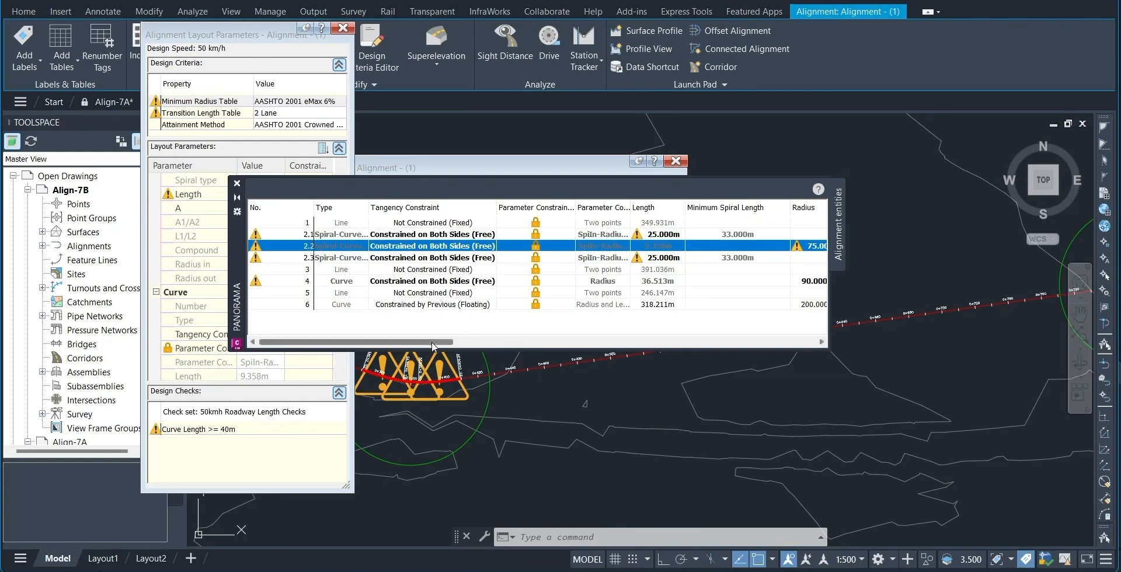
drag(433, 341, 440, 341)
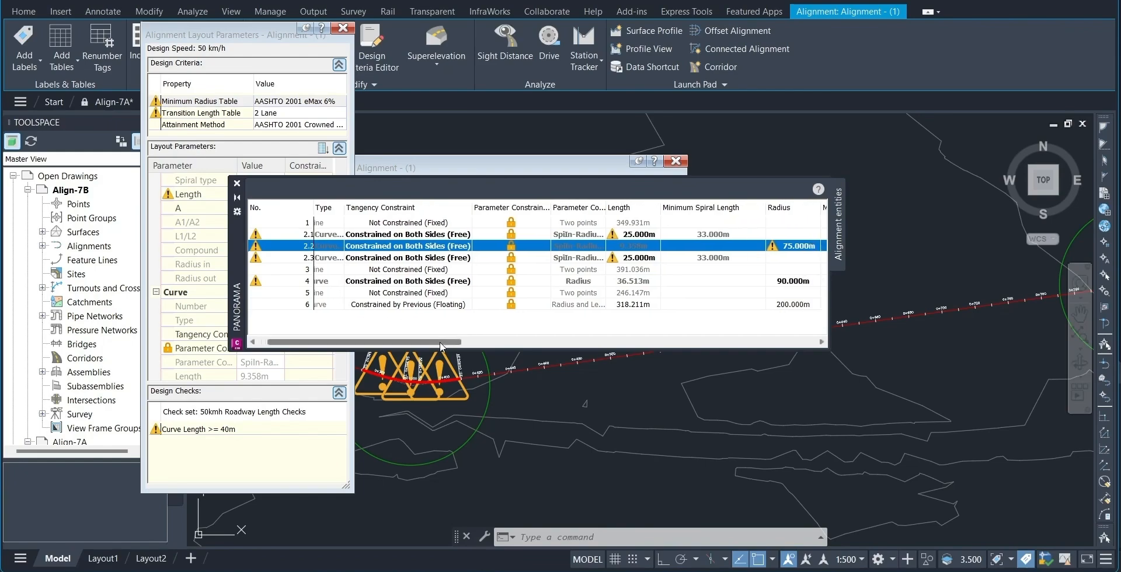
click(296, 282)
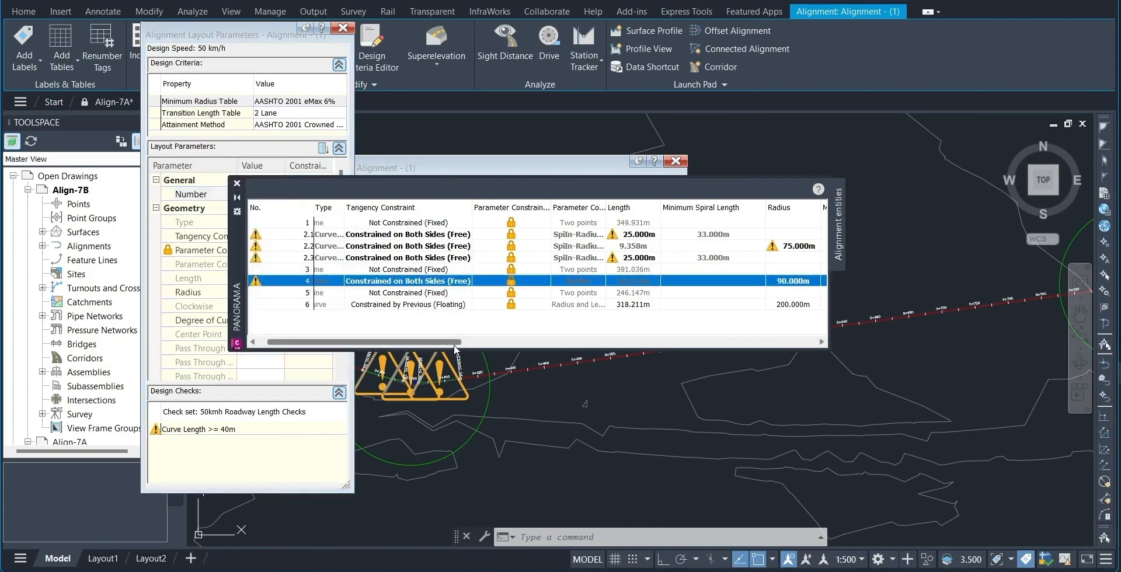
drag(454, 345, 425, 322)
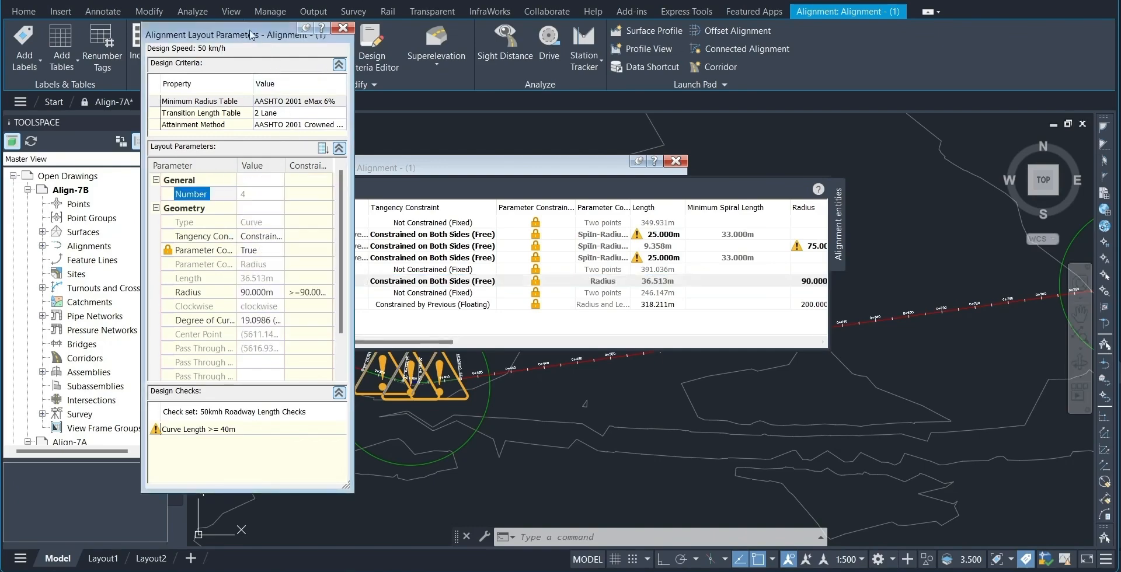
Close the sub-entity editor and reopen it with the alignment entities grid in view.
click(474, 170)
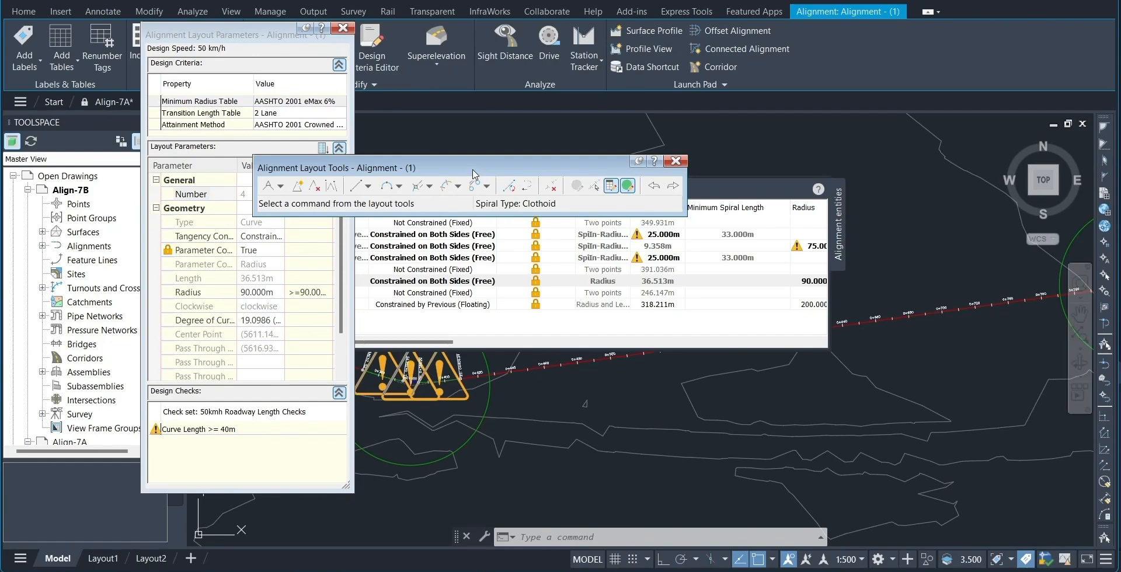
mouse_move(596, 200)
click(613, 163)
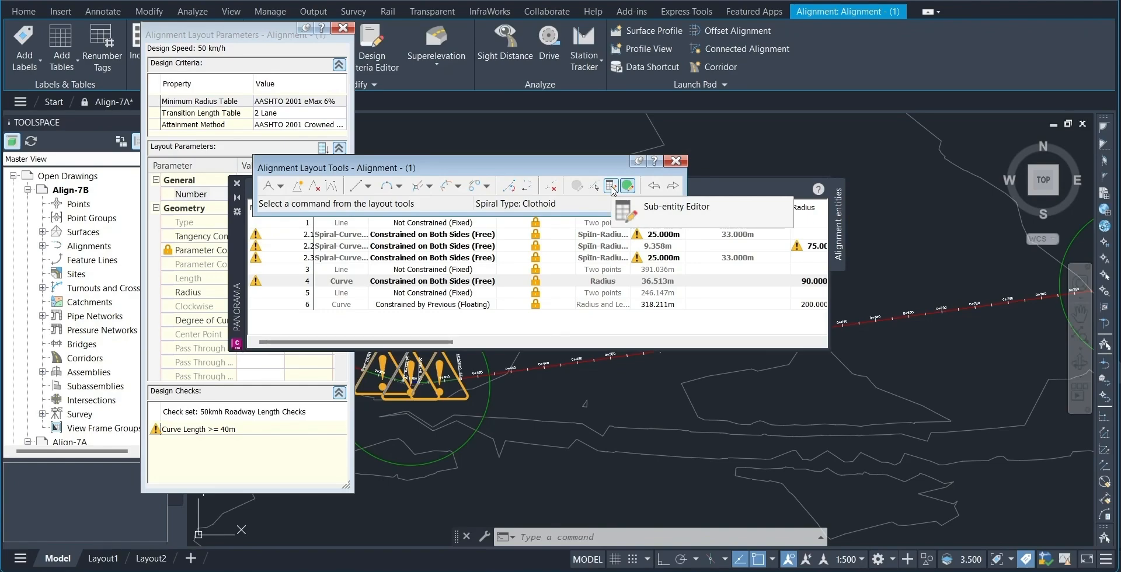
click(611, 187)
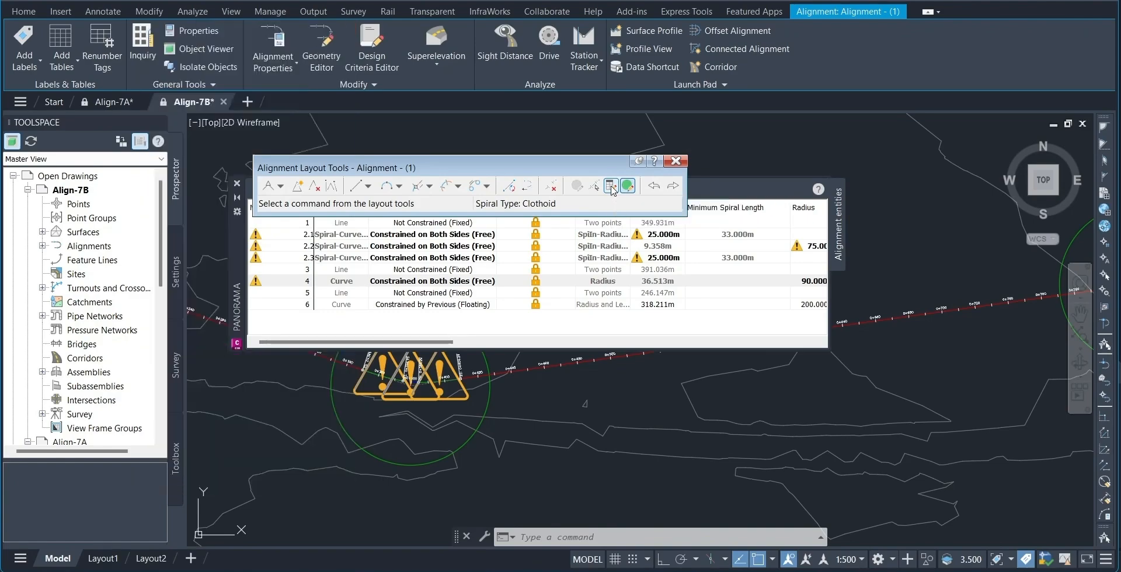
click(611, 186)
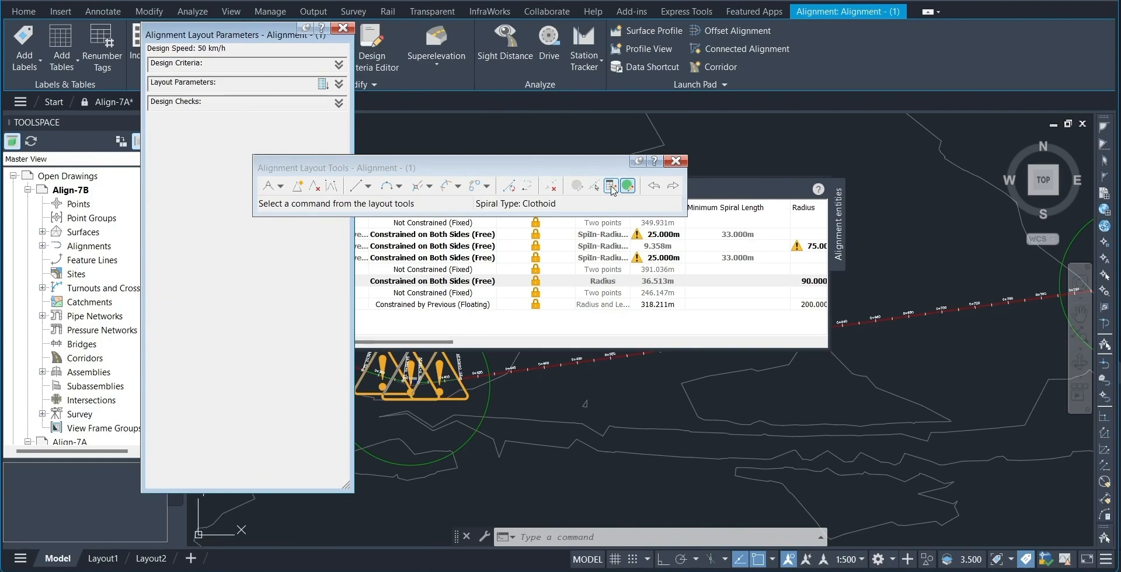
click(309, 205)
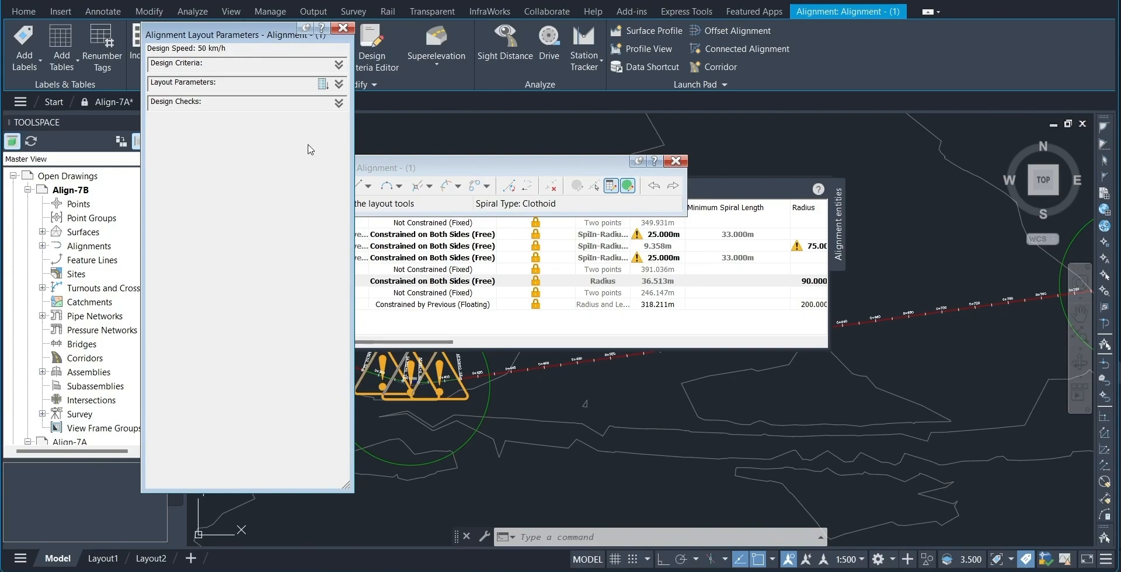
click(549, 349)
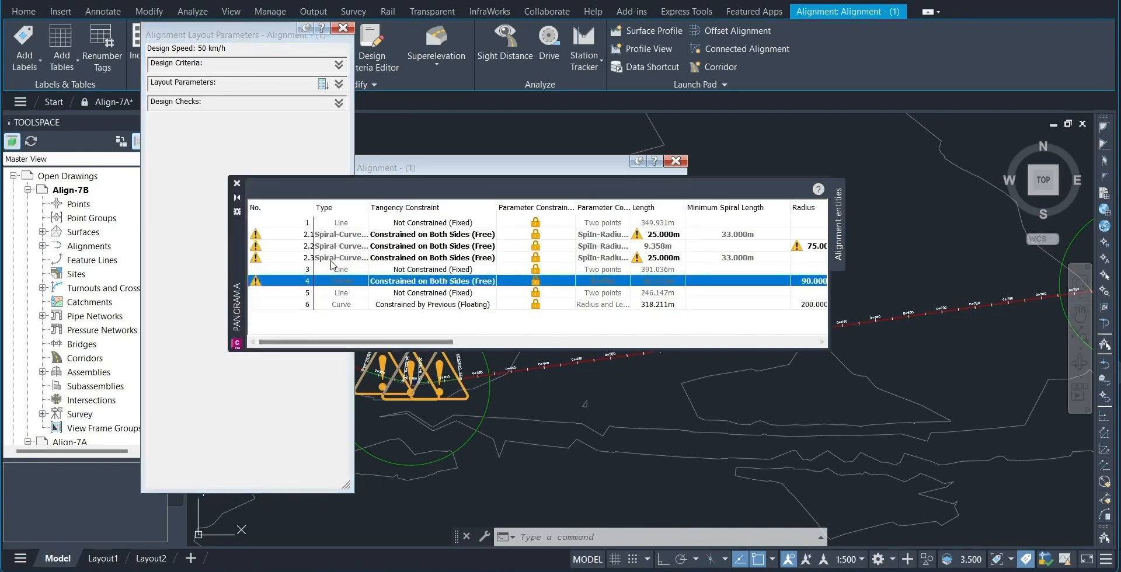
Load the layout parameters of spiral-curve-spiral entity 2.1 and set the Spiral In length to 33 m.
click(301, 242)
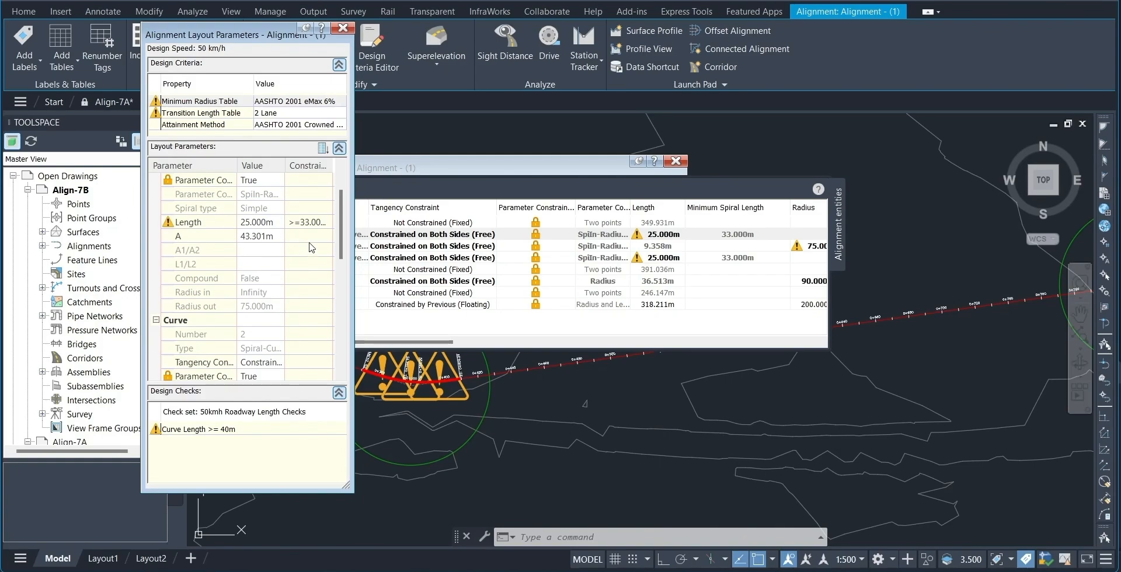
scroll(312, 247, down, 7)
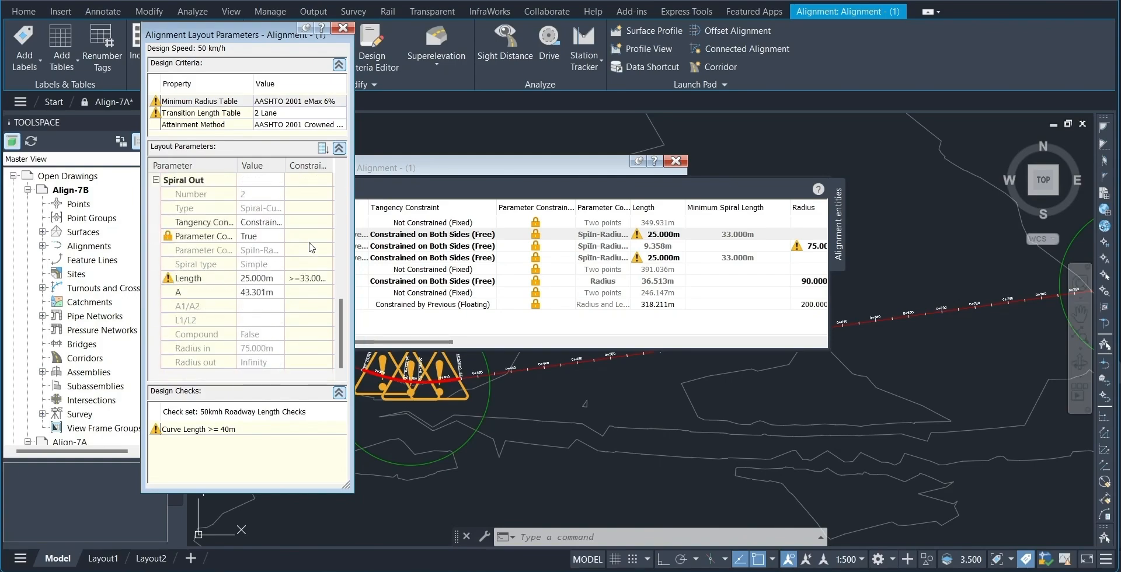
scroll(312, 248, up, 7)
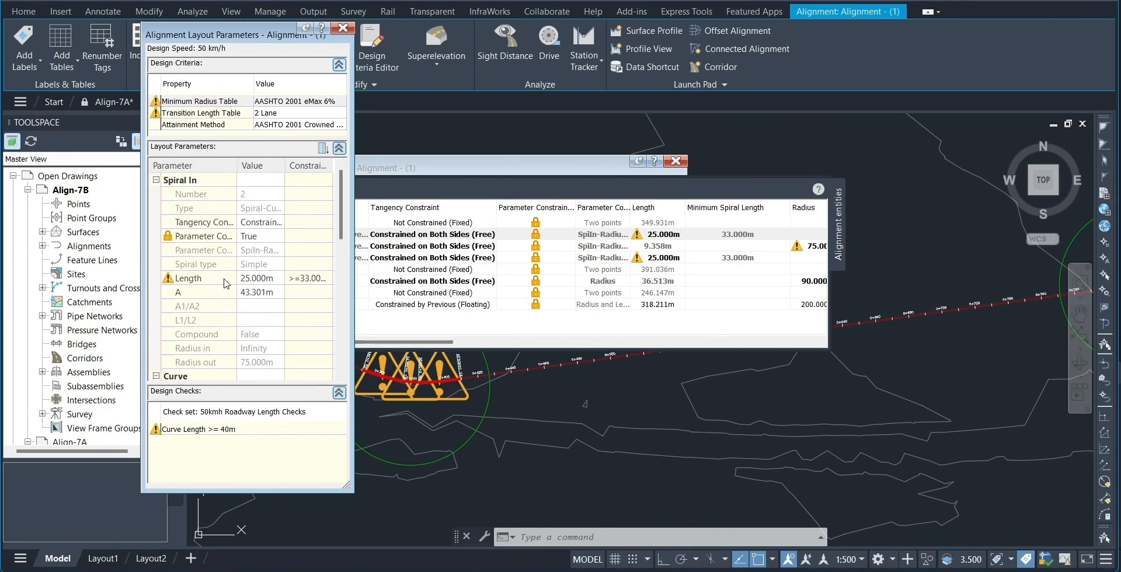
click(247, 278)
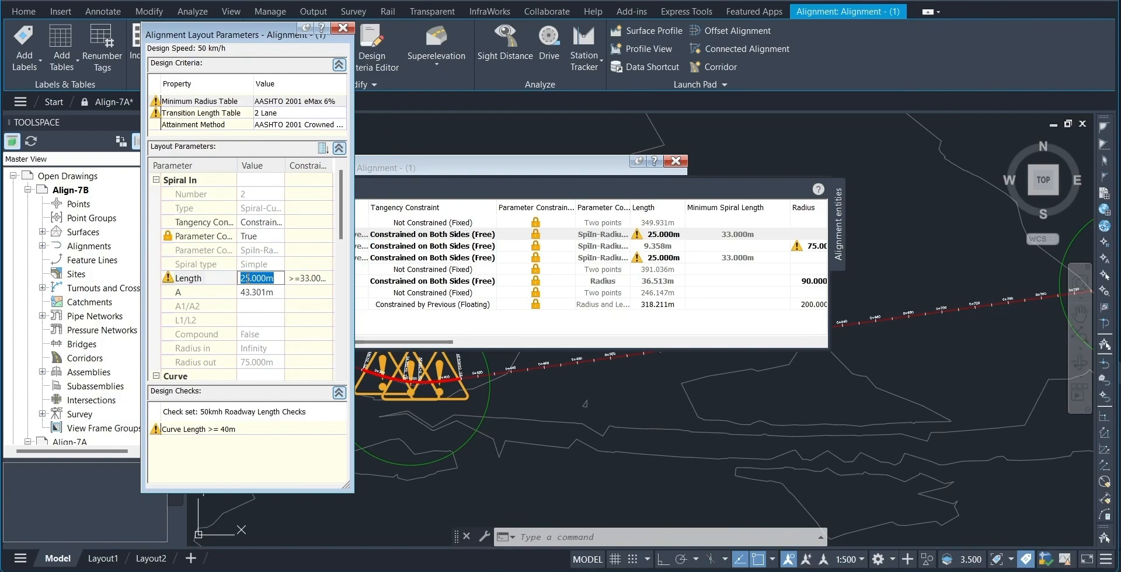
text(33)
key(Return)
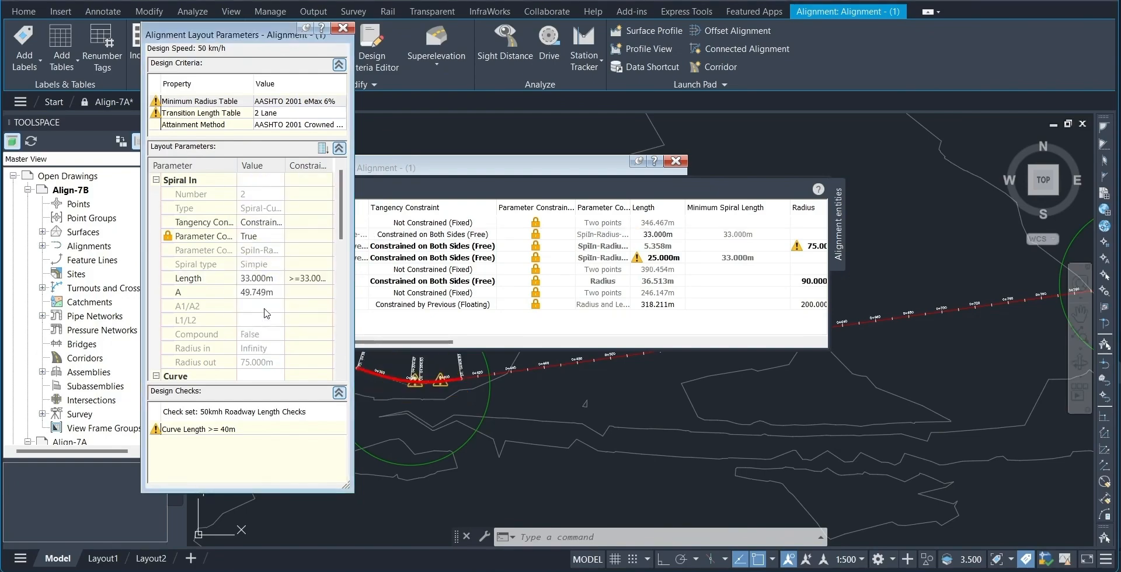
click(259, 279)
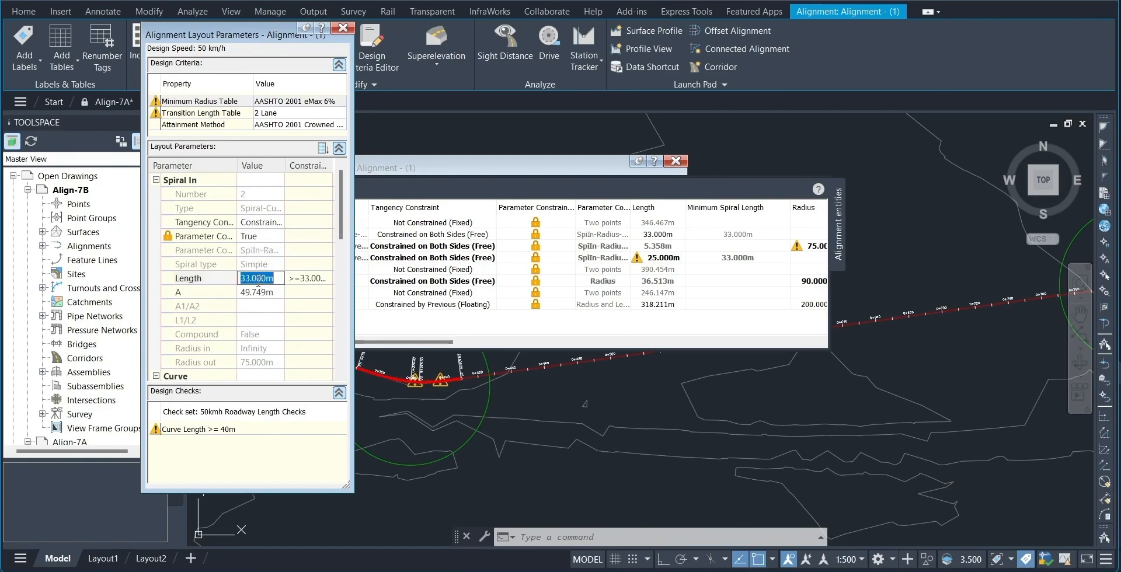
key(Return)
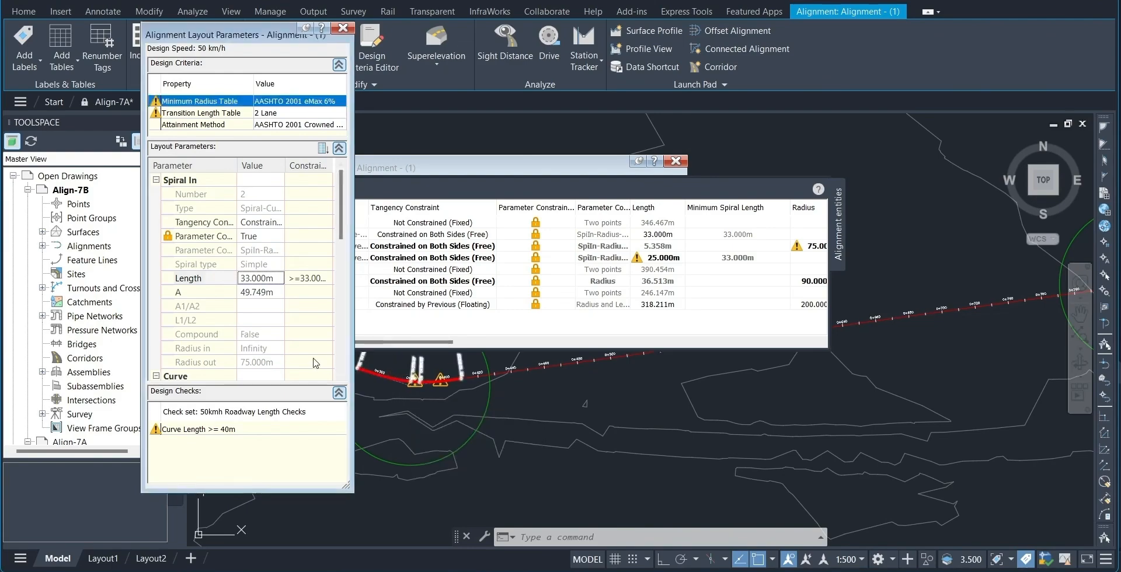
Set the Spiral Out length of the same spiral-curve-spiral to 33 m.
scroll(295, 334, down, 3)
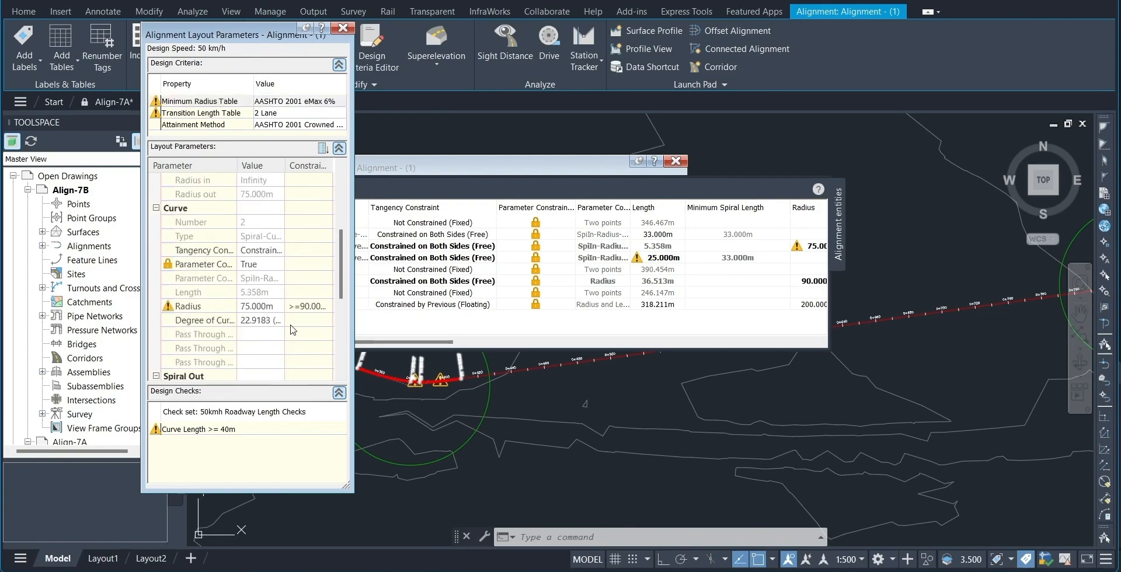
scroll(207, 315, down, 1)
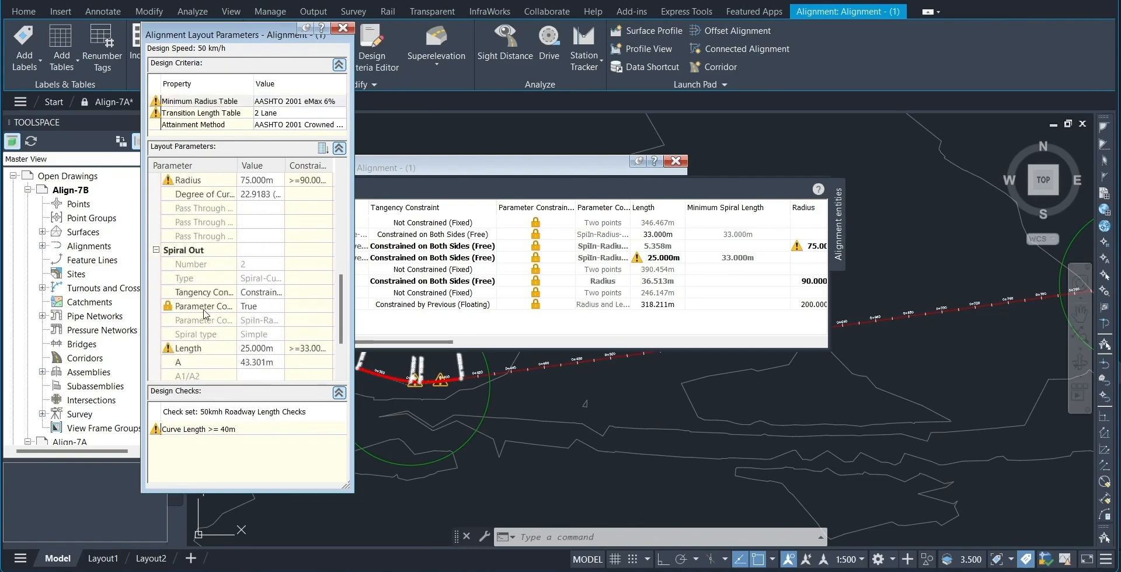
click(254, 348)
text(33)
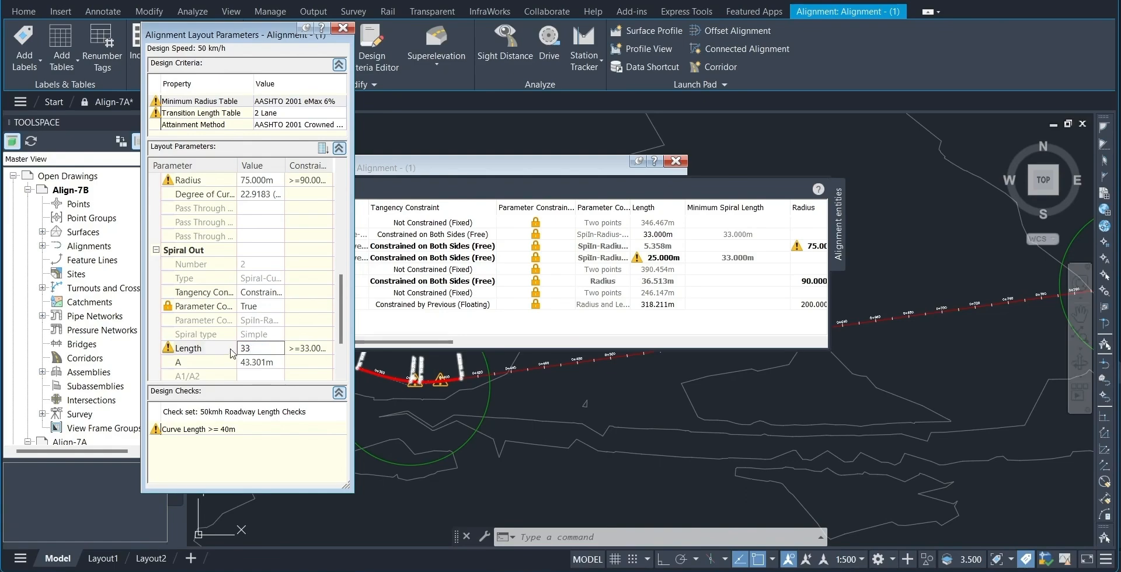
key(Return)
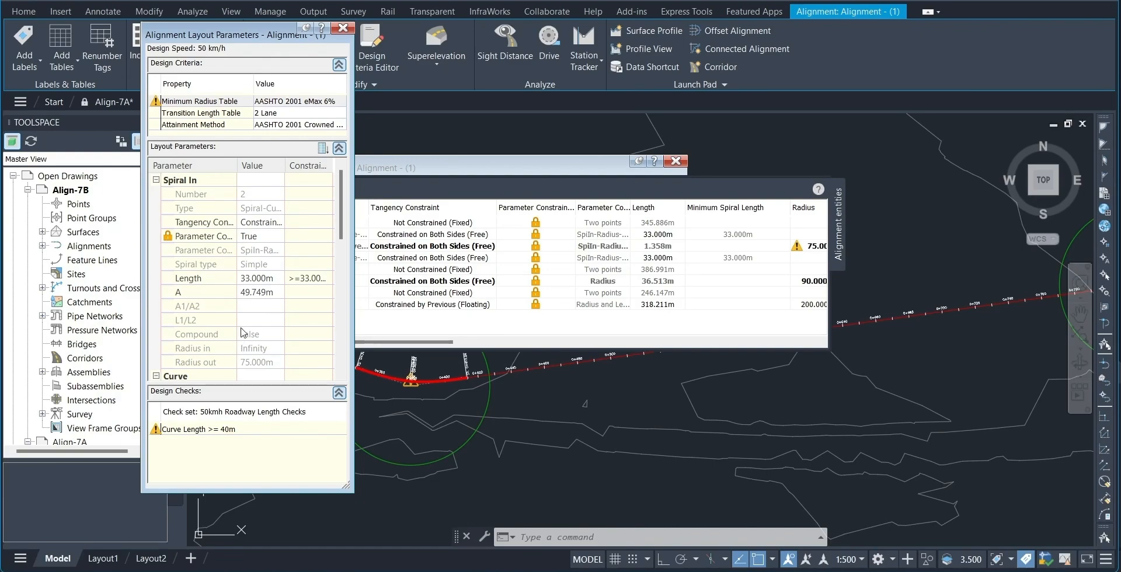
Set the radius of the curve between the two spirals to 100 m and review the group's parameters.
scroll(251, 333, down, 3)
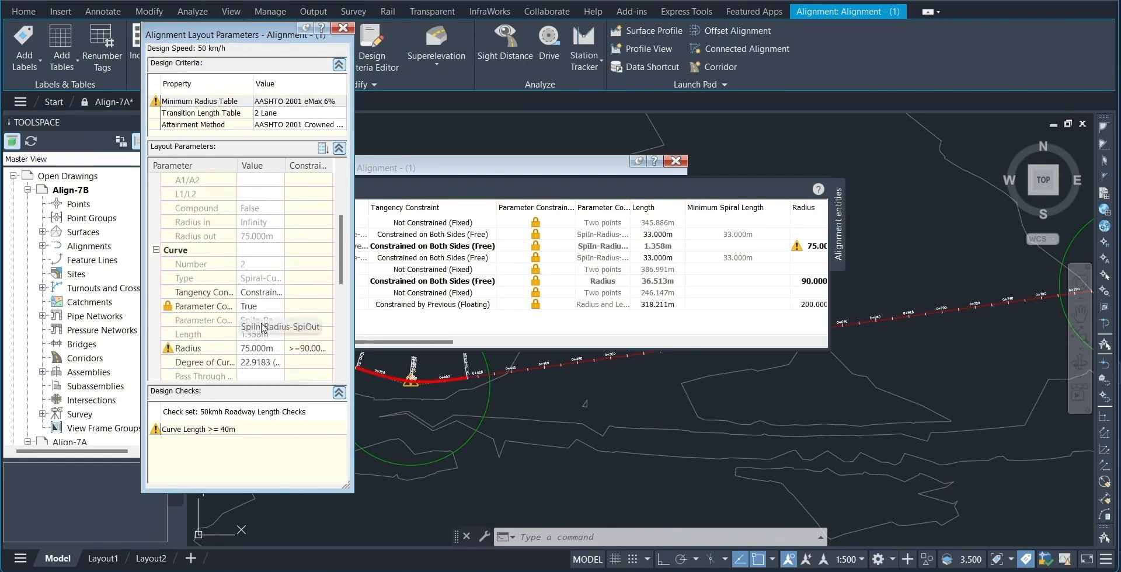
click(266, 349)
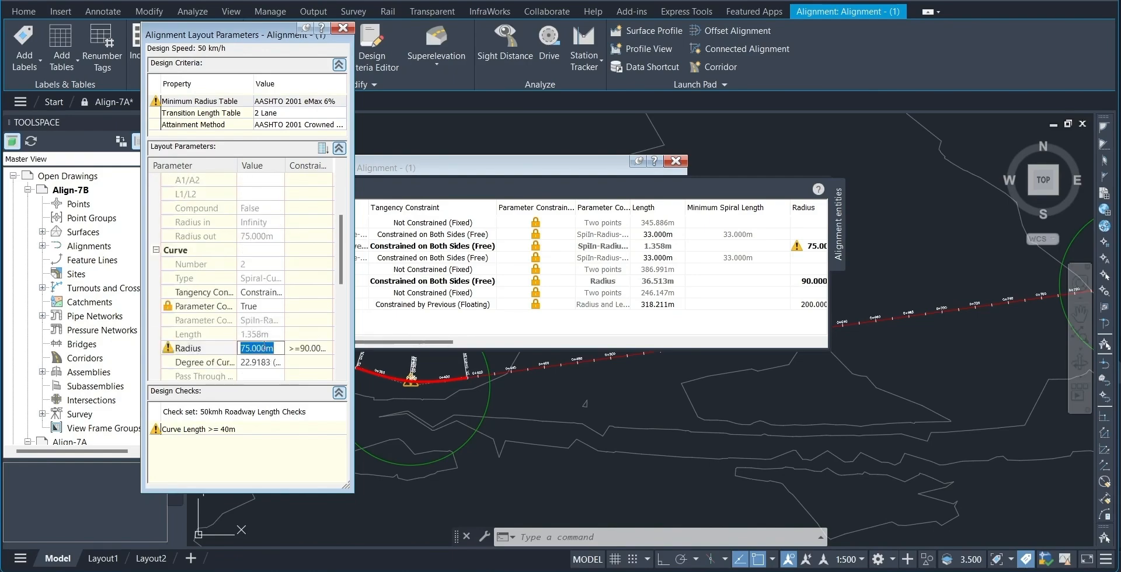
text(100)
key(Return)
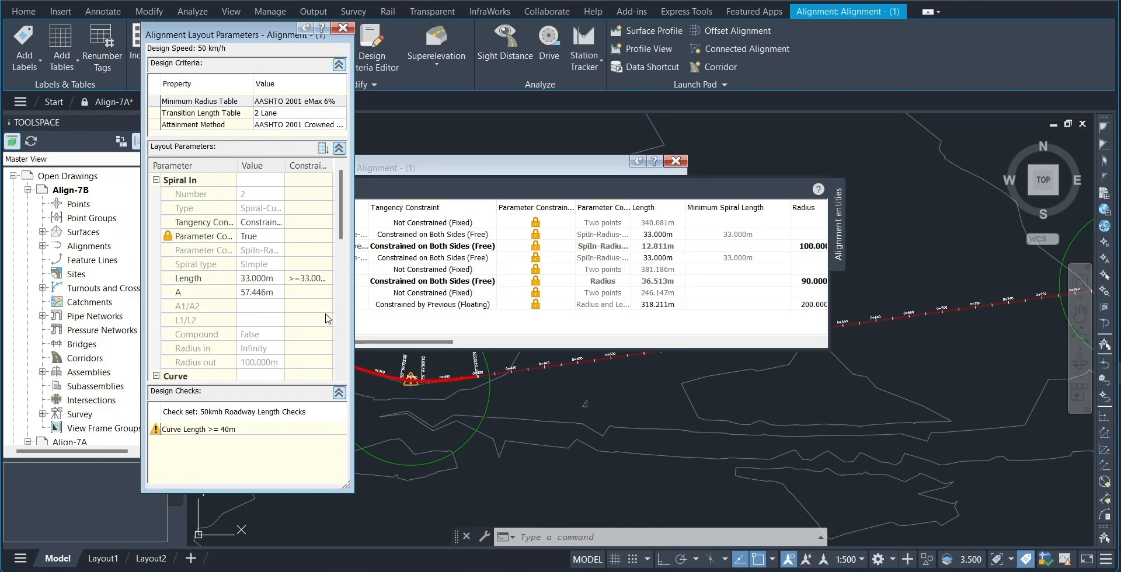
scroll(327, 321, down, 5)
scroll(328, 319, up, 5)
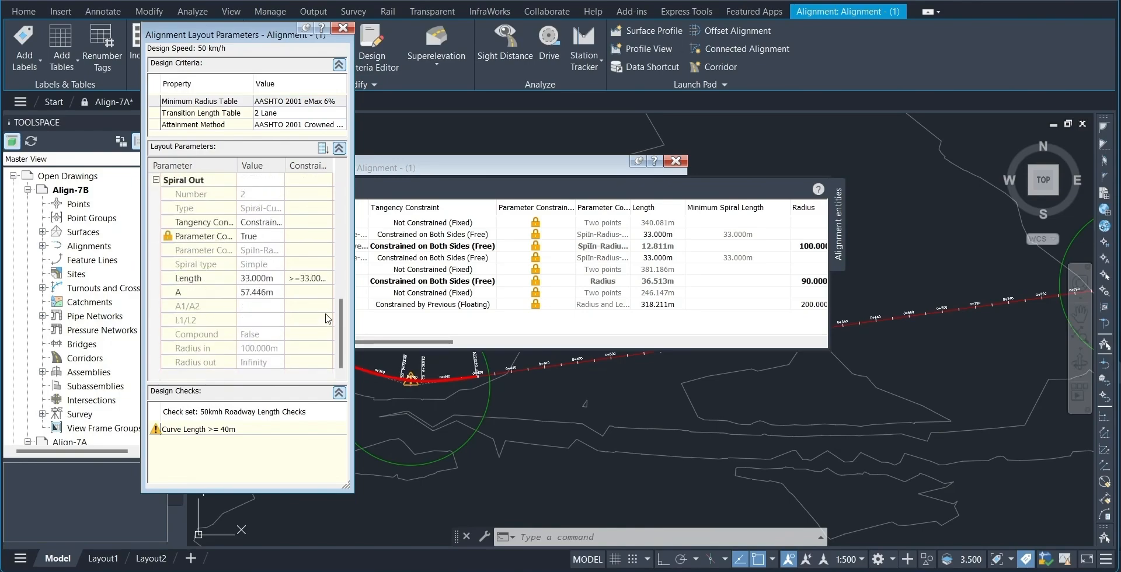
Set the radius of the curve in the spiral-curve-spiral group (entity 2.2) to 200 m.
mouse_move(404, 301)
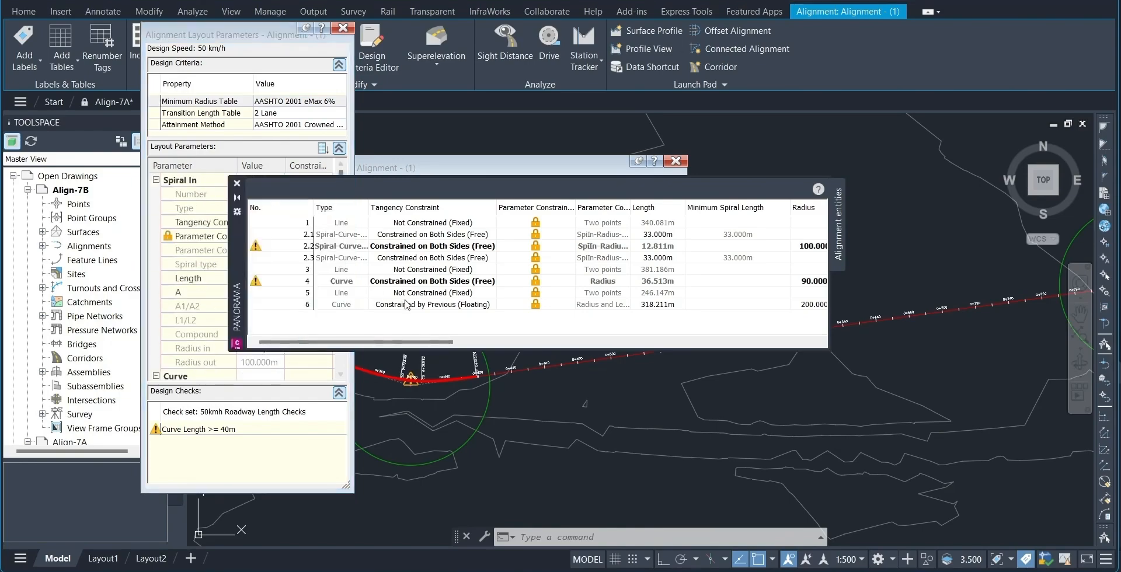
click(298, 247)
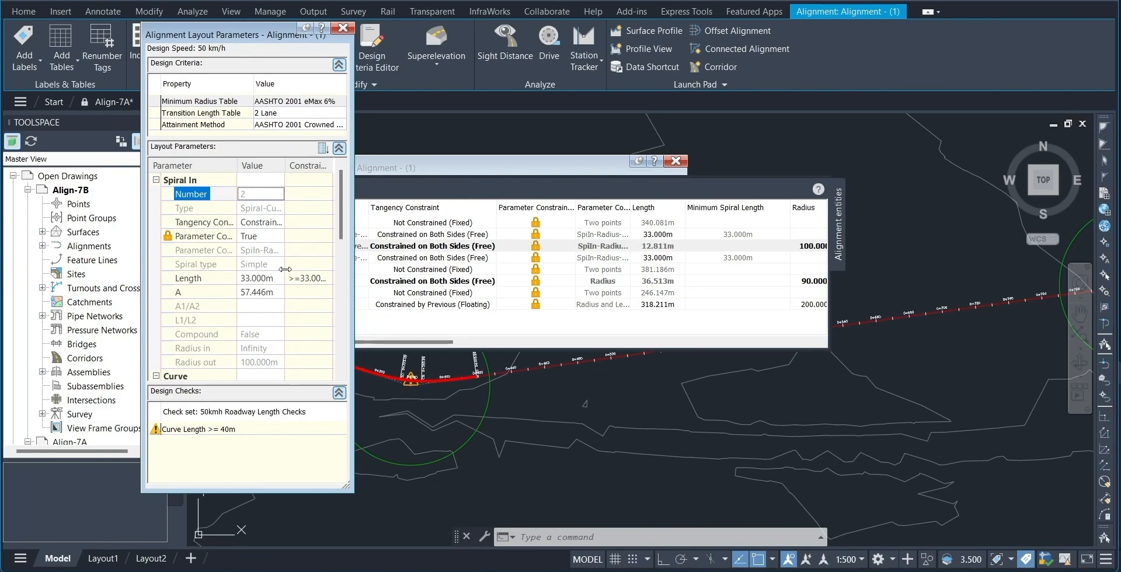
scroll(285, 270, down, 3)
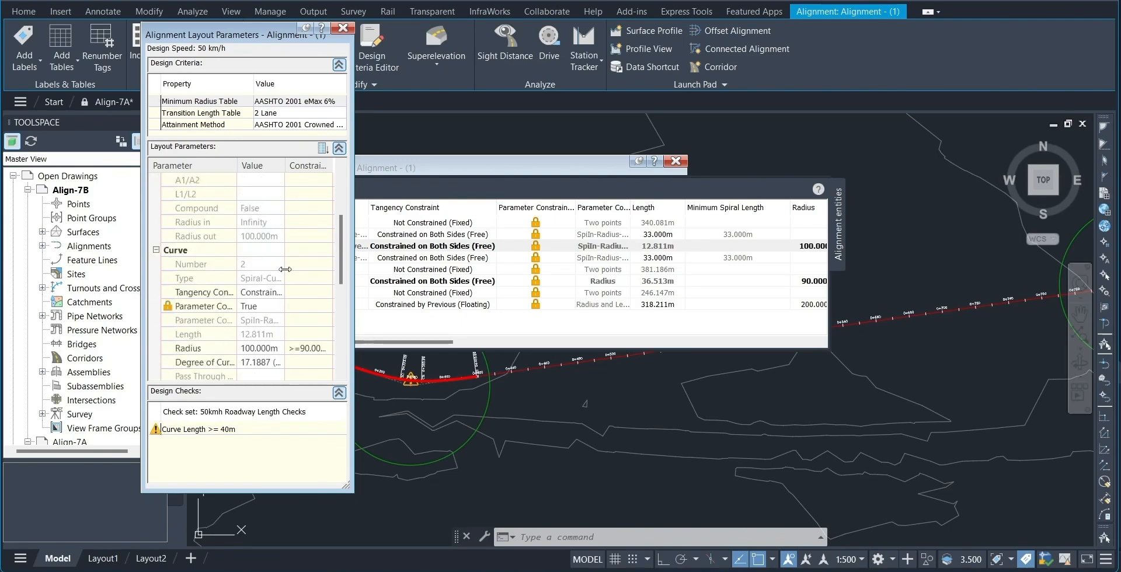
click(272, 349)
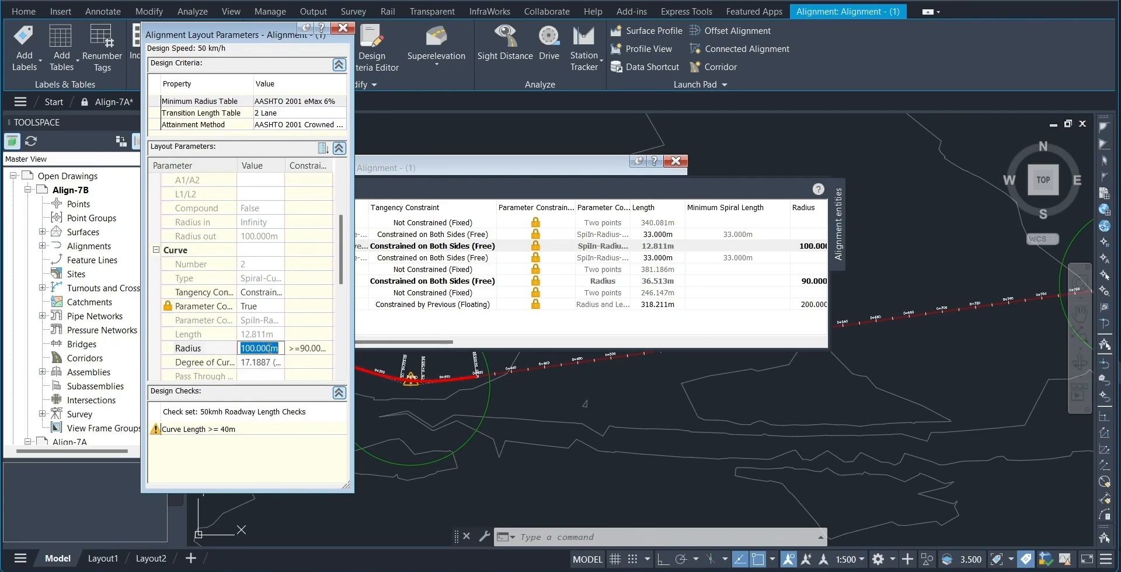
scroll(271, 353, down, 2)
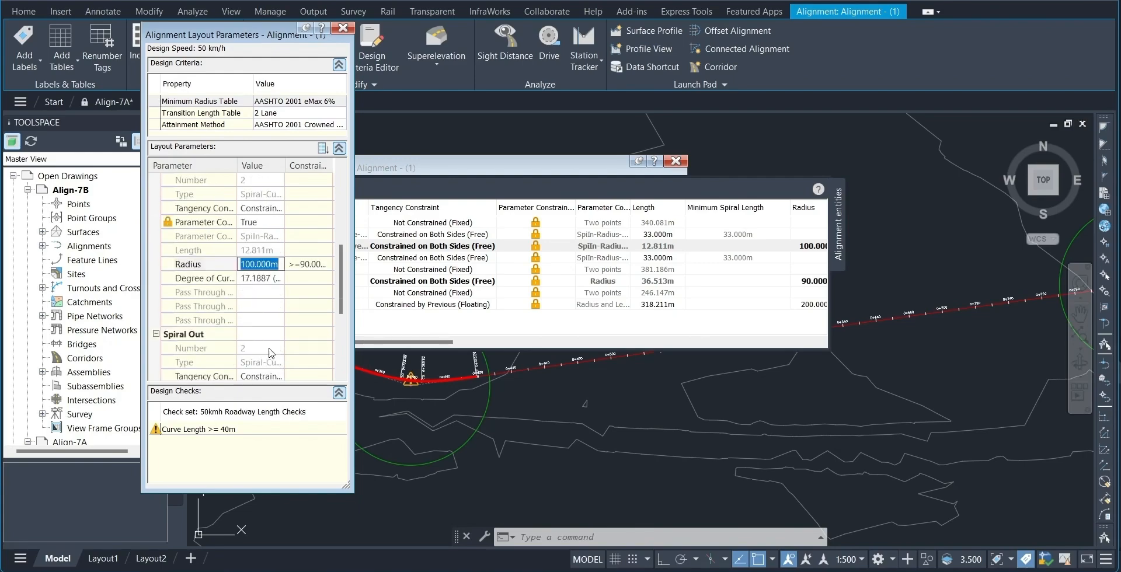
text(200)
key(Return)
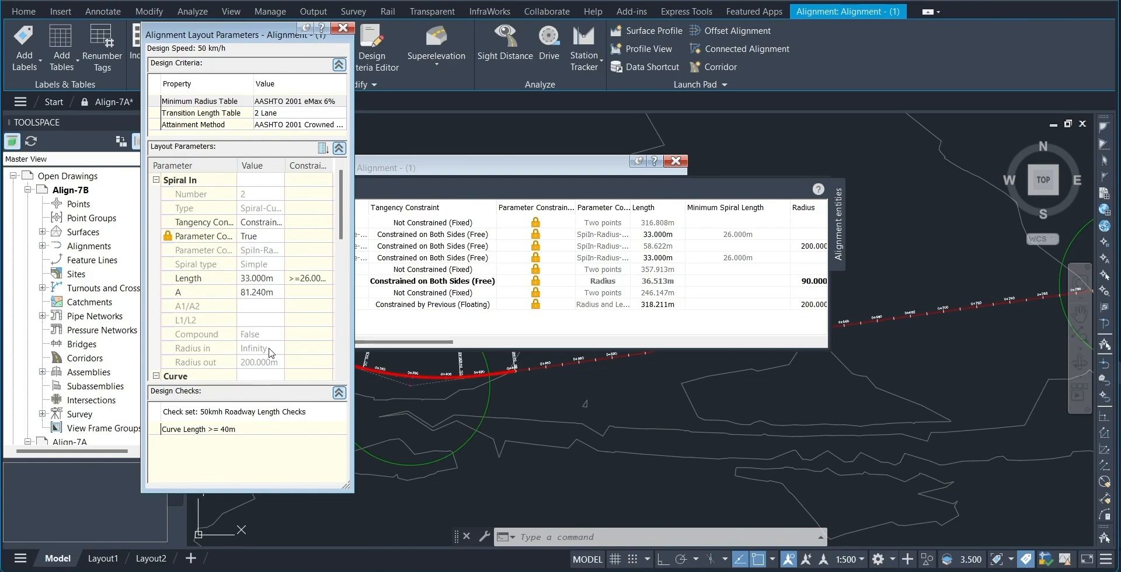
scroll(283, 340, down, 5)
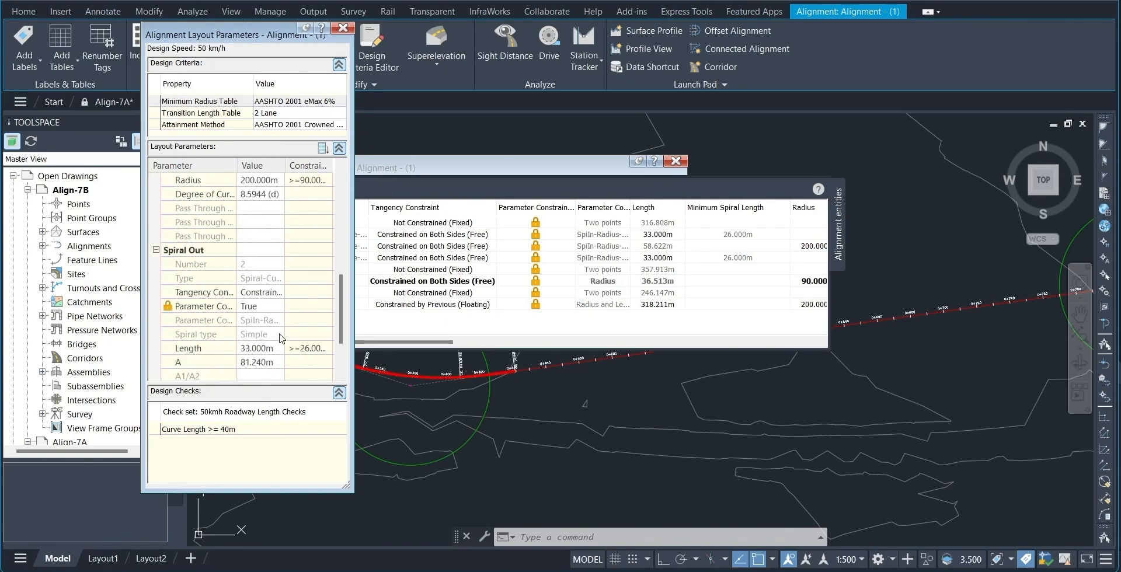
Load the layout parameters of curve entity 4 and set its radius to 100 m.
click(318, 337)
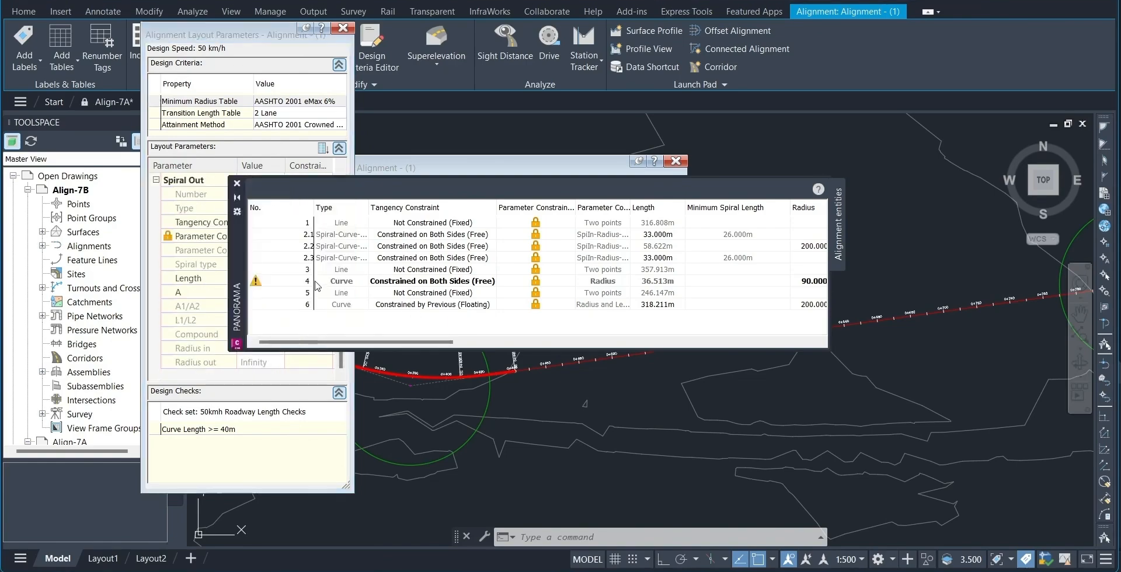
click(305, 286)
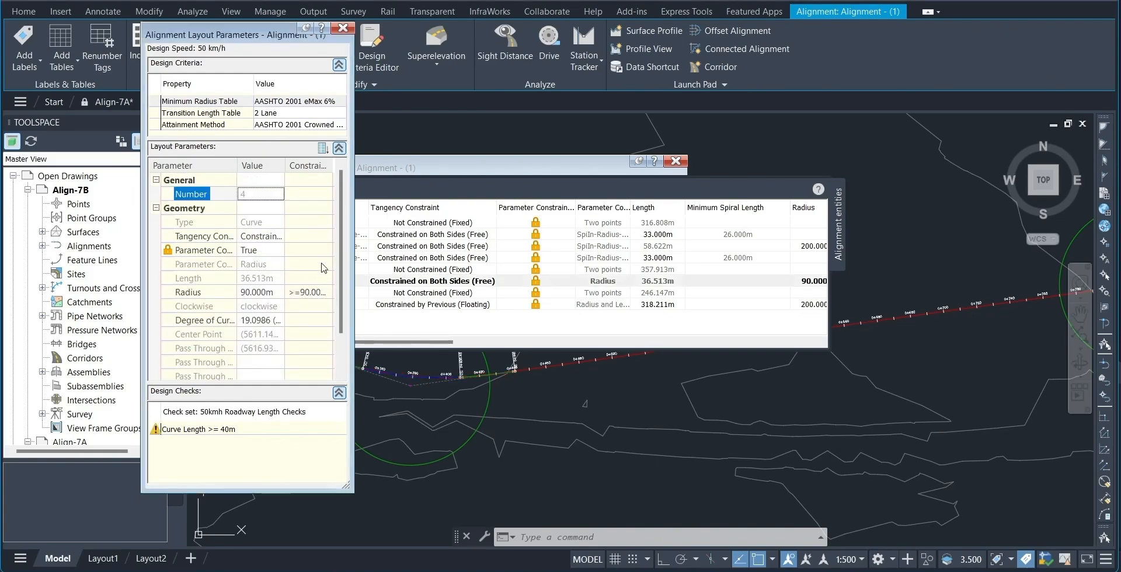
scroll(304, 285, down, 1)
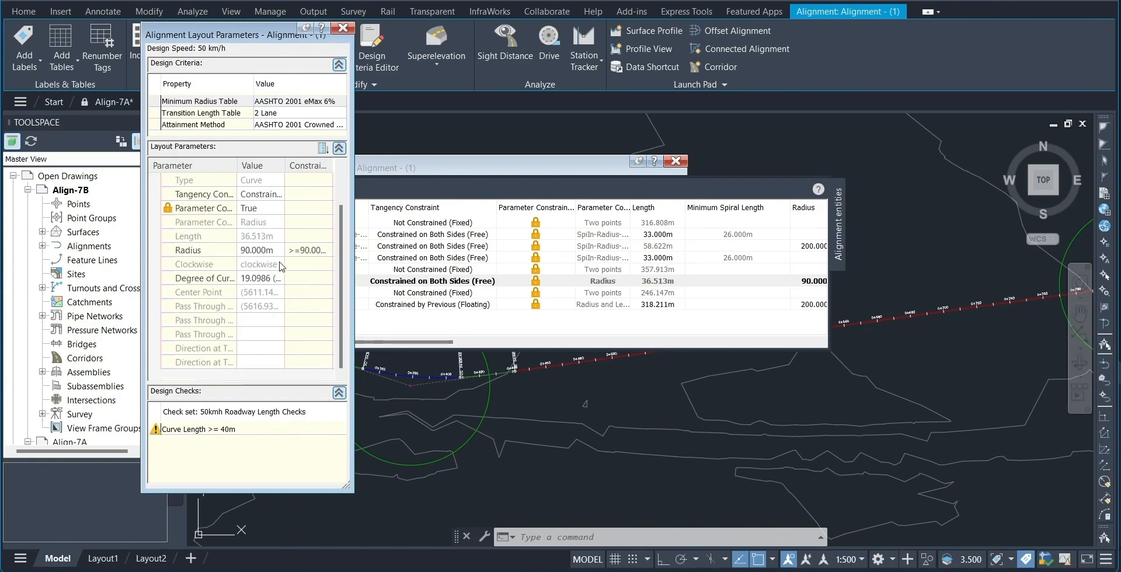
click(272, 251)
text(100)
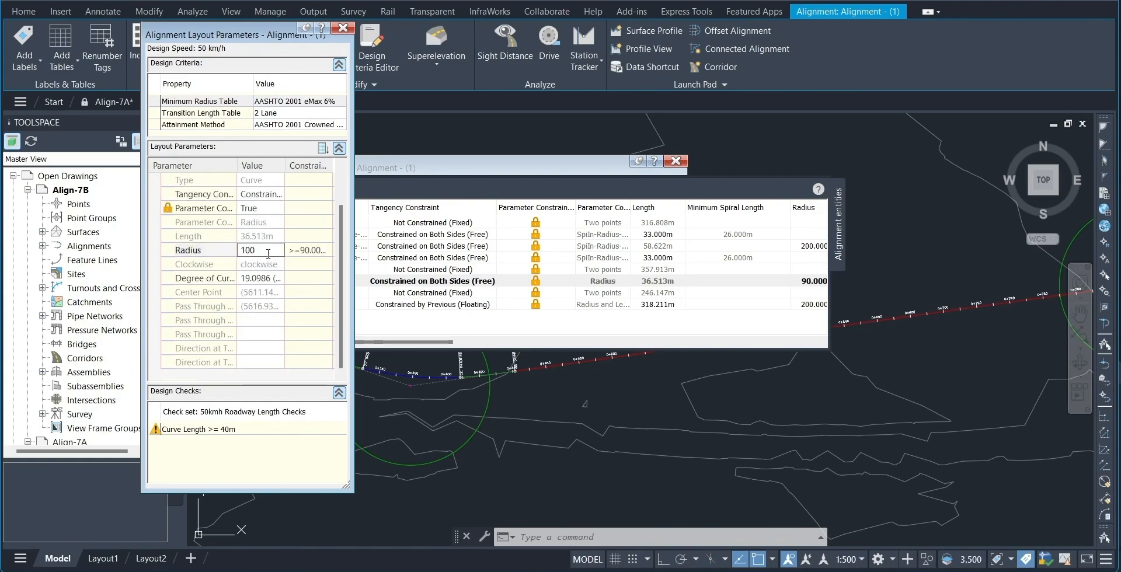
key(Return)
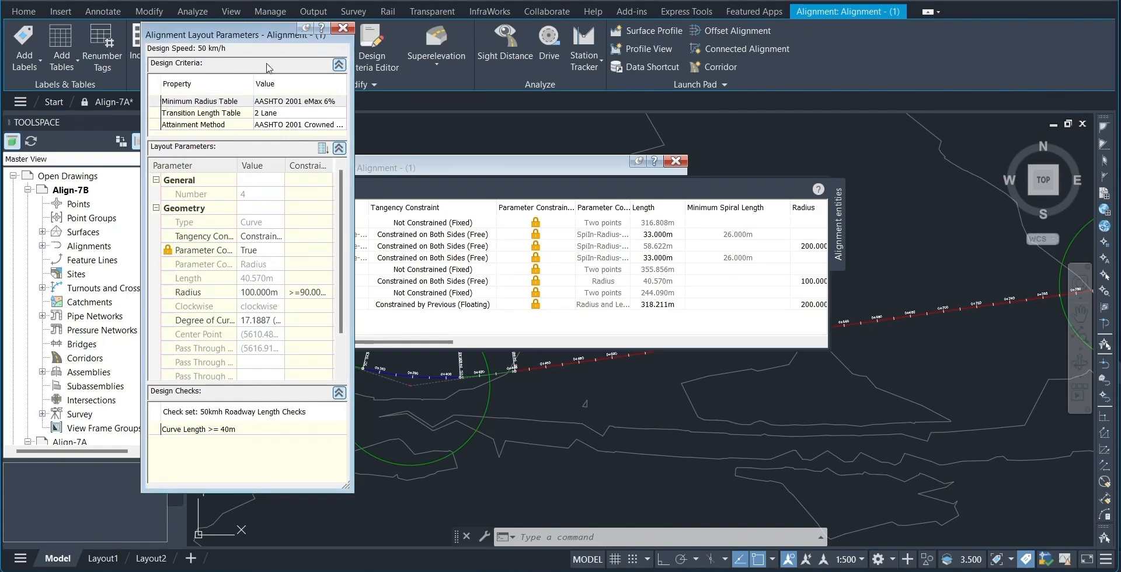
Close the layout parameters and alignment layout tools, and open the drawing Align-7C.
click(342, 28)
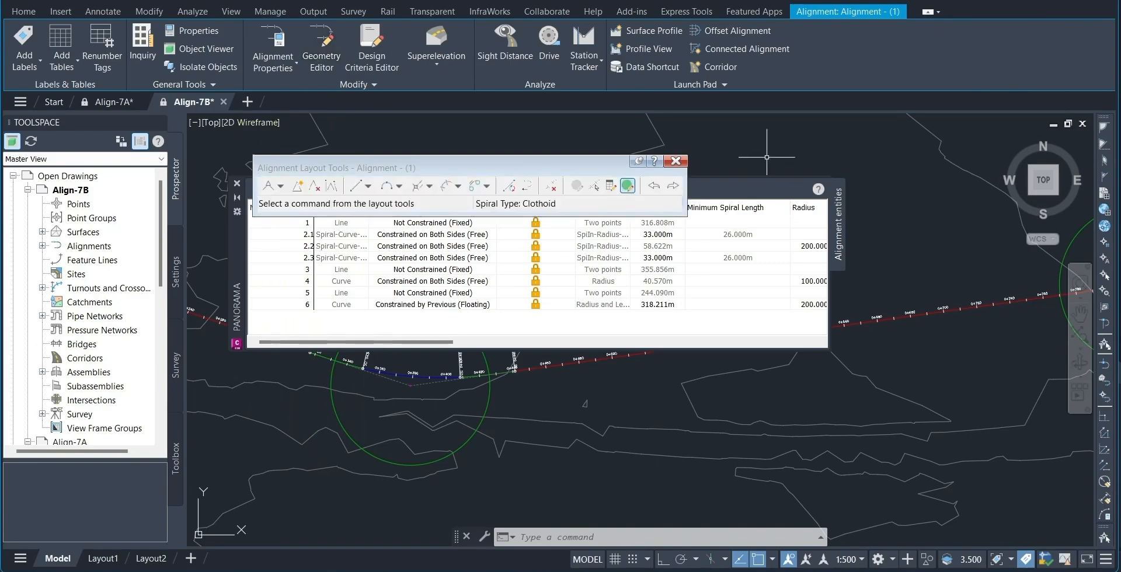
click(675, 162)
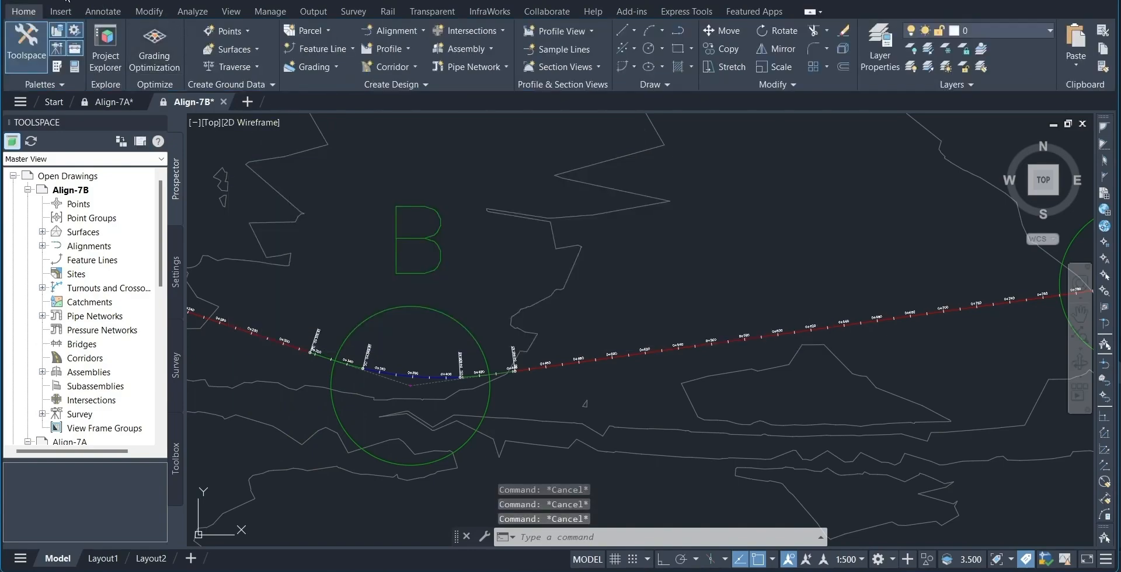
key(ctrl+o)
double_click(485, 316)
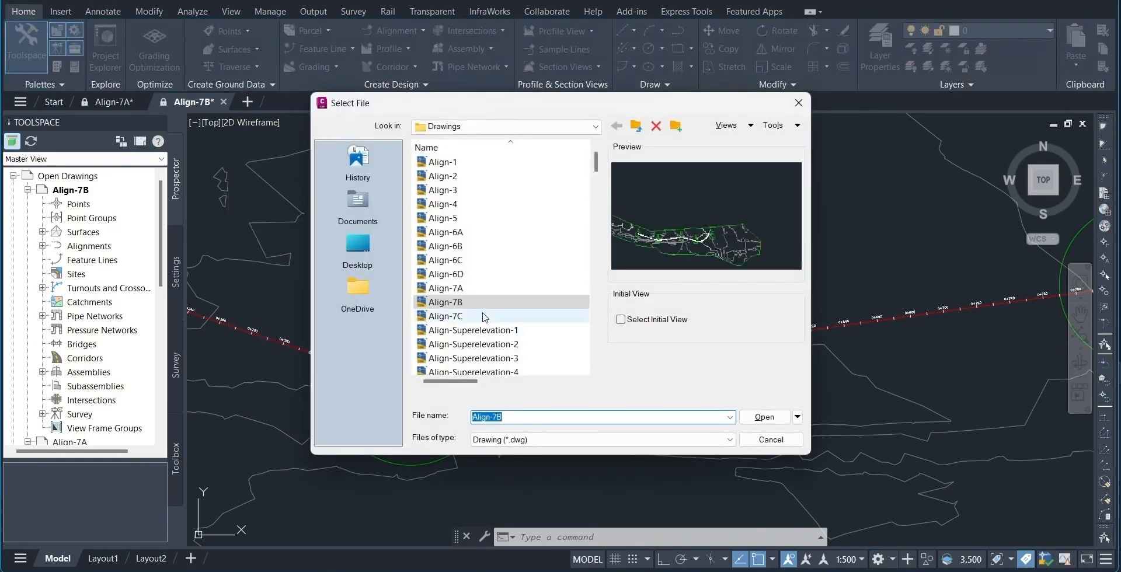
key(Return)
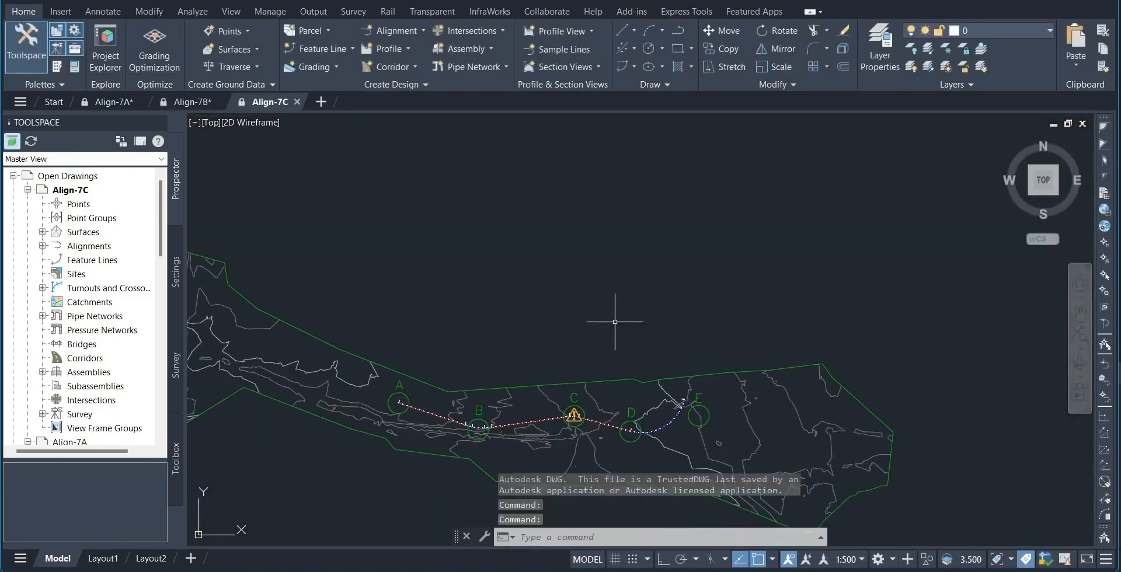
Expand the Design Checks collection under the alignment settings of Align-7C.
scroll(615, 322, up, 2)
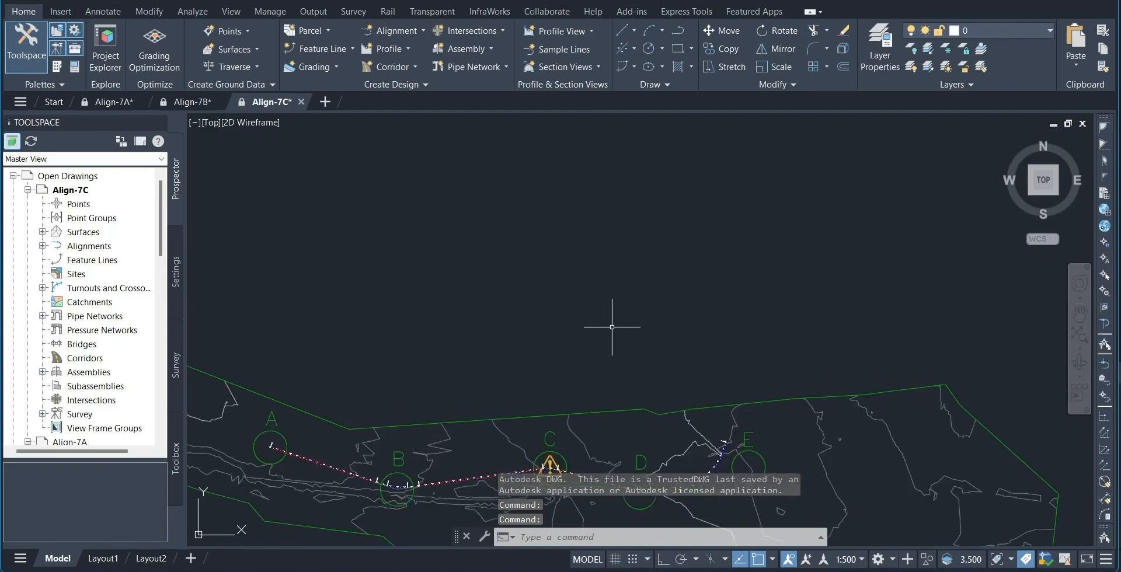
middle_drag(618, 402, 674, 189)
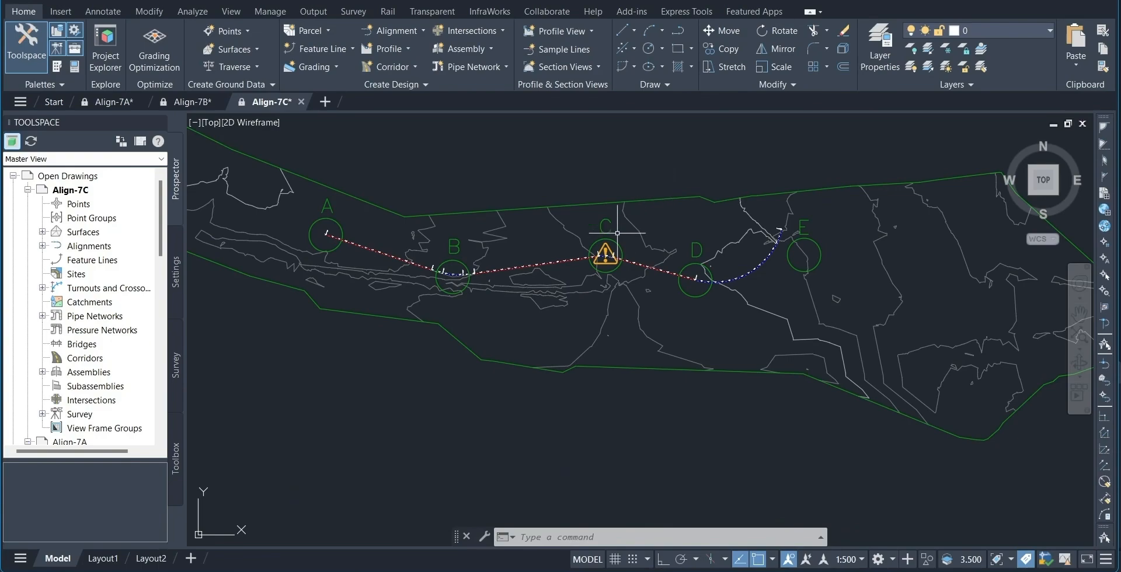
click(178, 283)
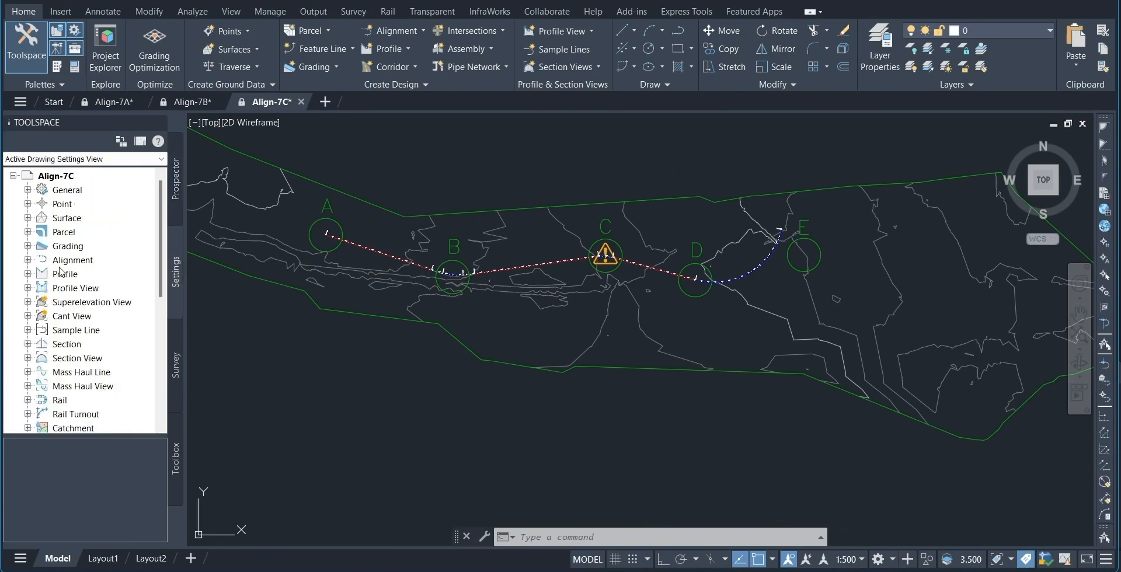
click(27, 260)
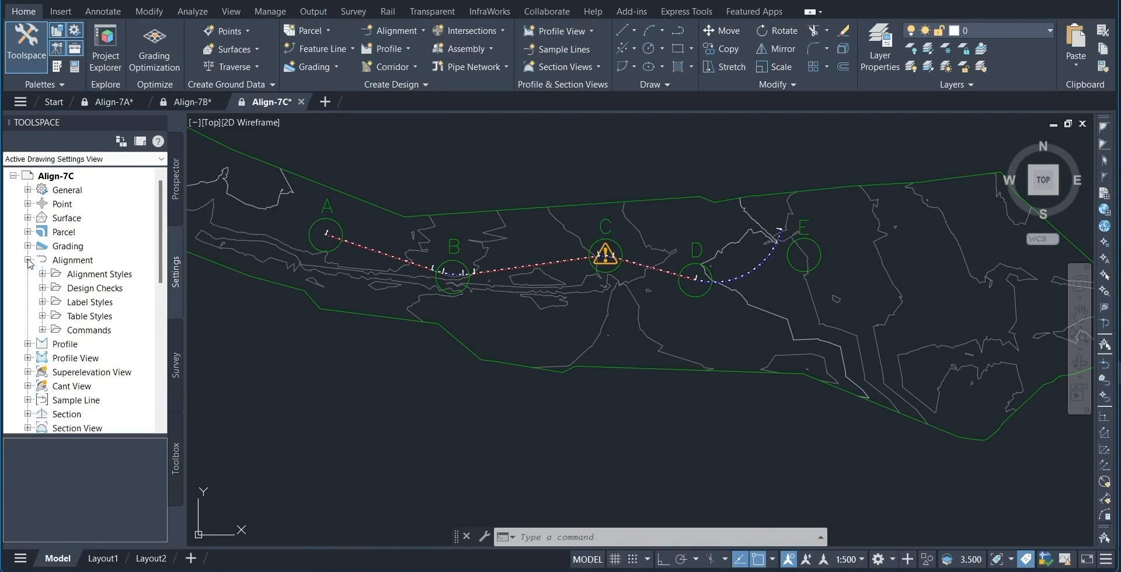
click(42, 288)
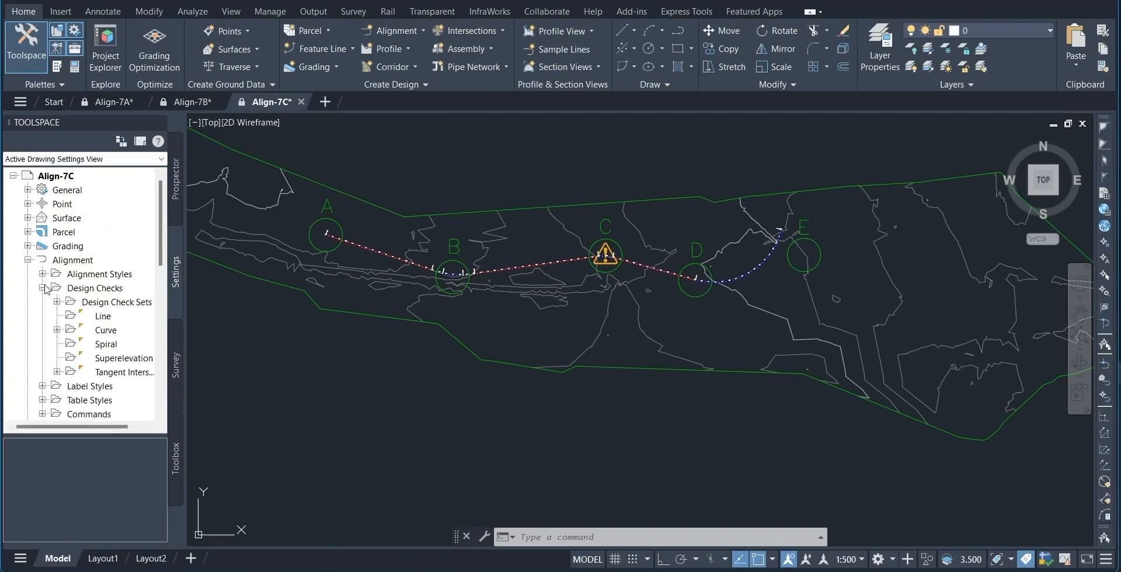
Look through the Design Check Sets and the Line, Curve, Spiral, Superelevation and Tangent Intersection design check categories.
click(107, 301)
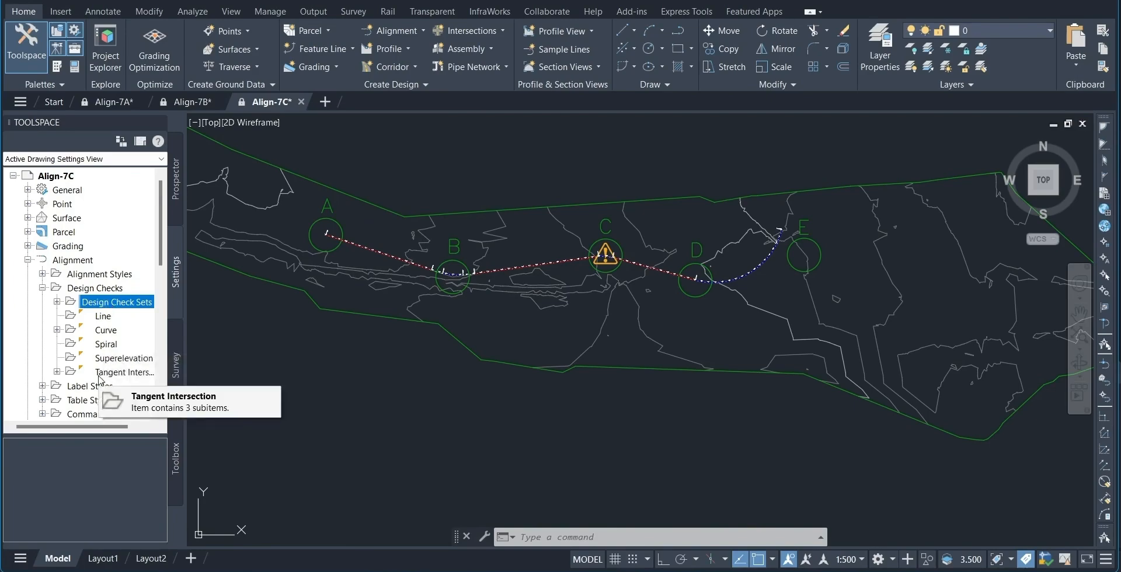
click(105, 317)
click(115, 334)
click(118, 348)
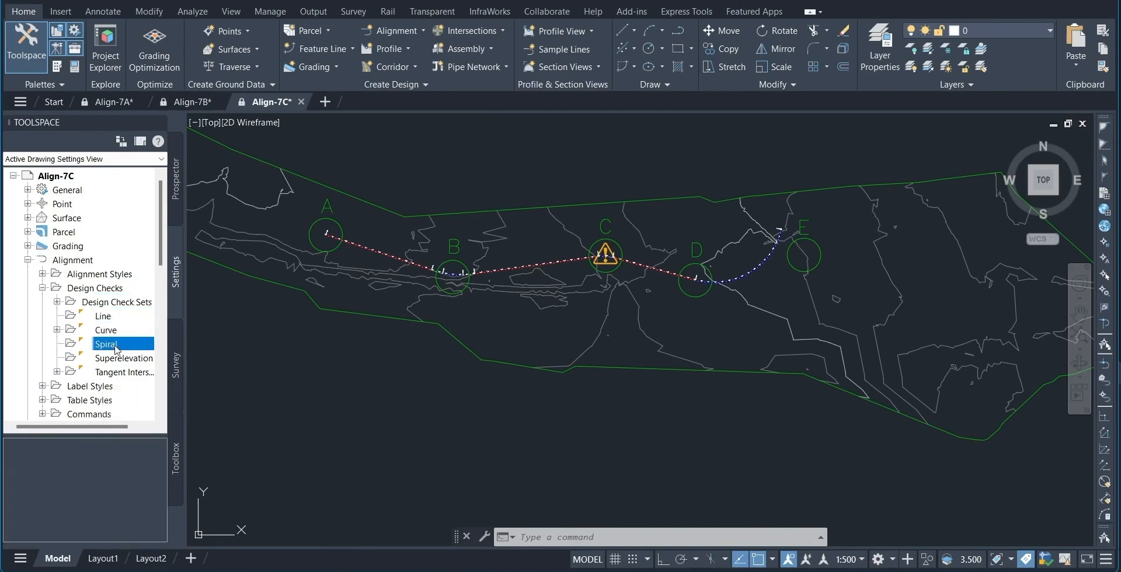
click(123, 361)
click(124, 373)
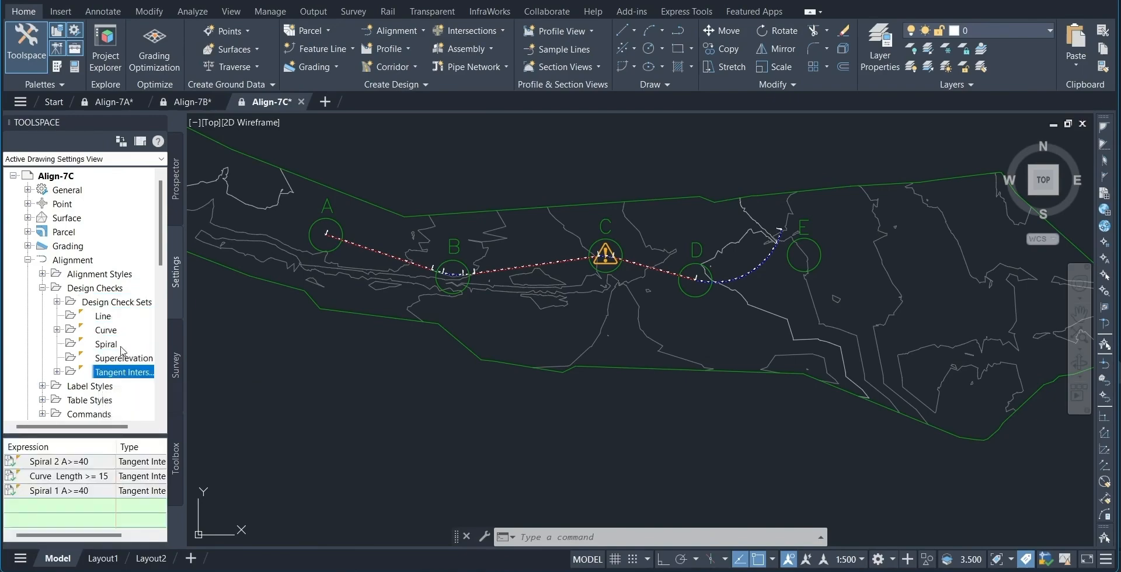
click(117, 303)
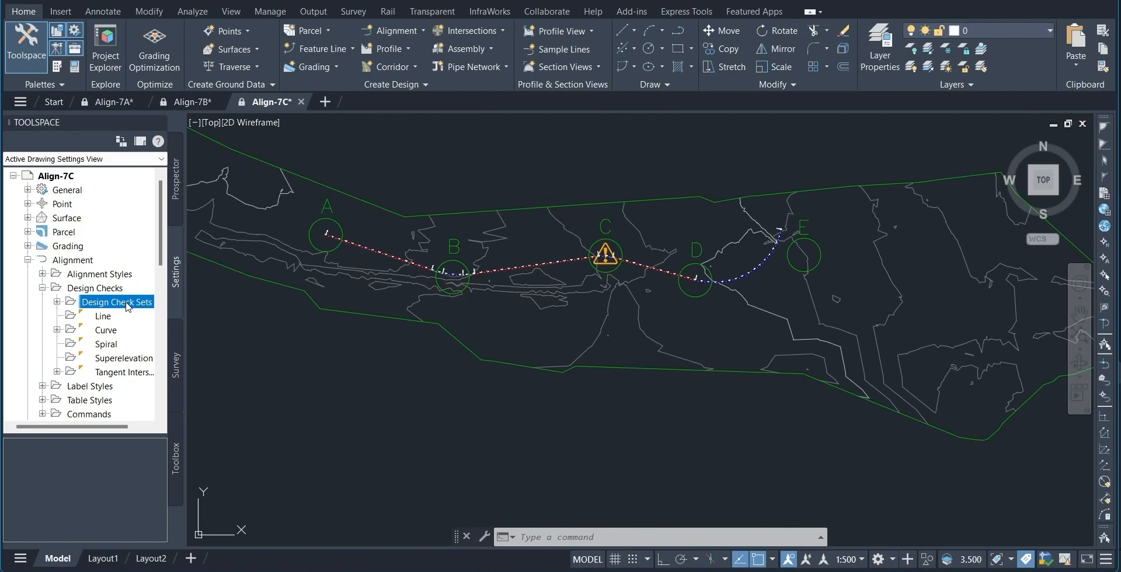
Start a new design check for lines and name it "310m @ 50kmh".
click(111, 318)
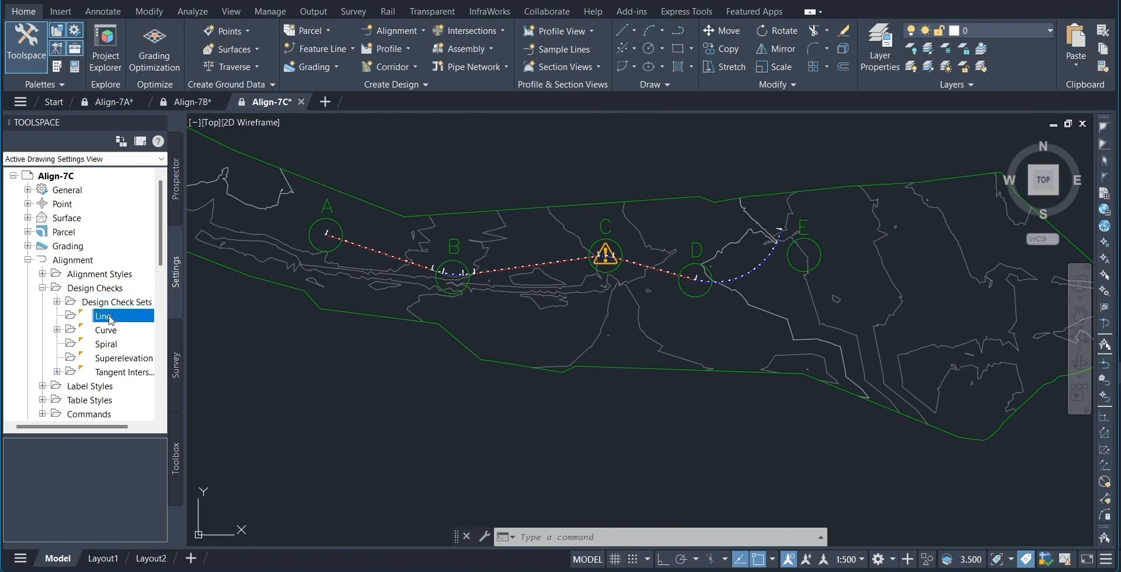
right_click(110, 318)
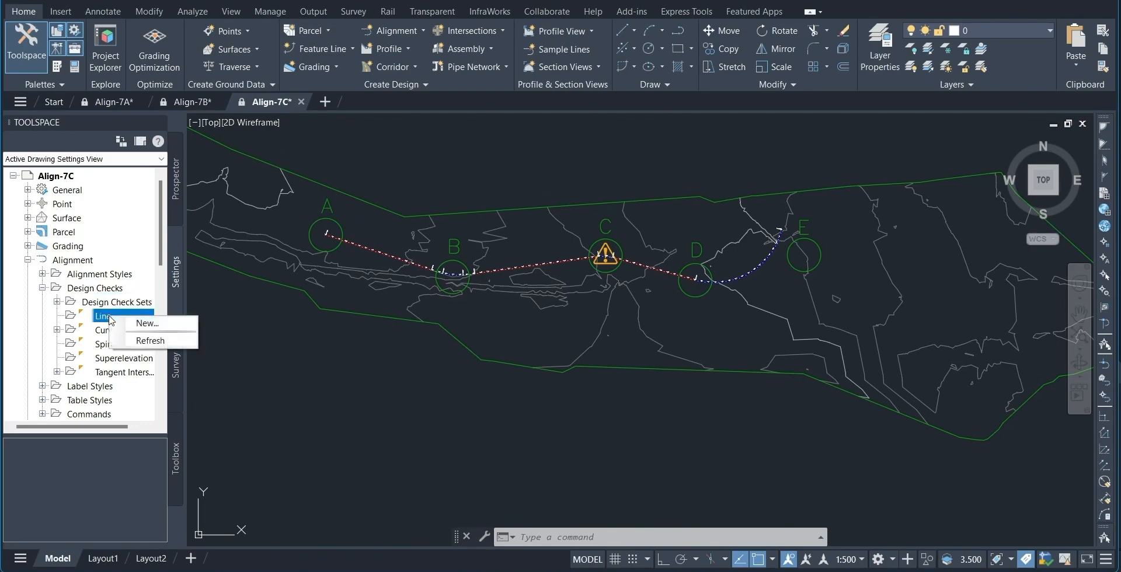
click(103, 318)
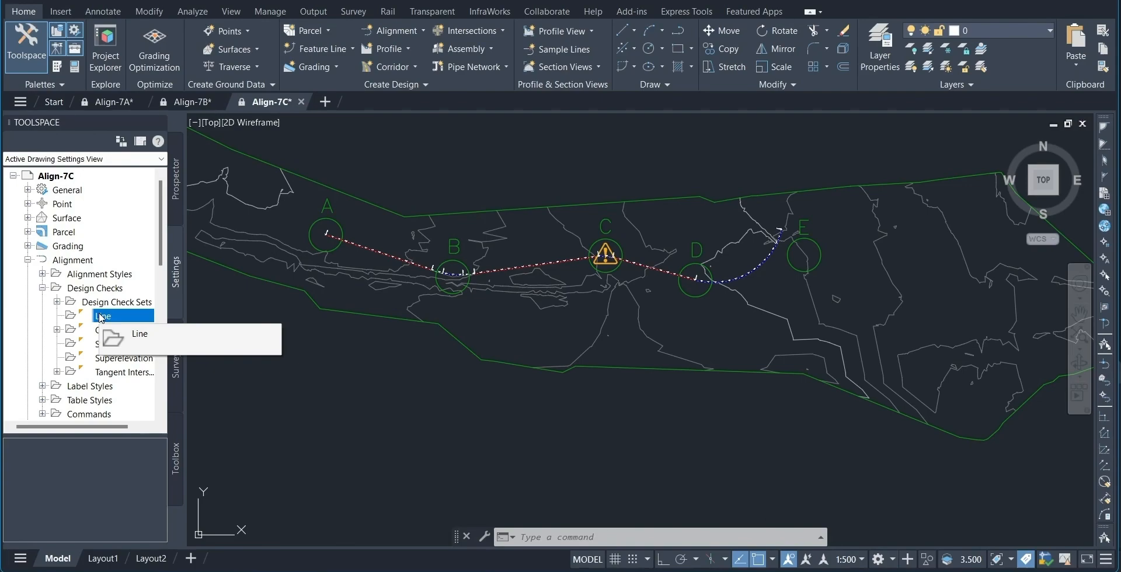
right_click(100, 317)
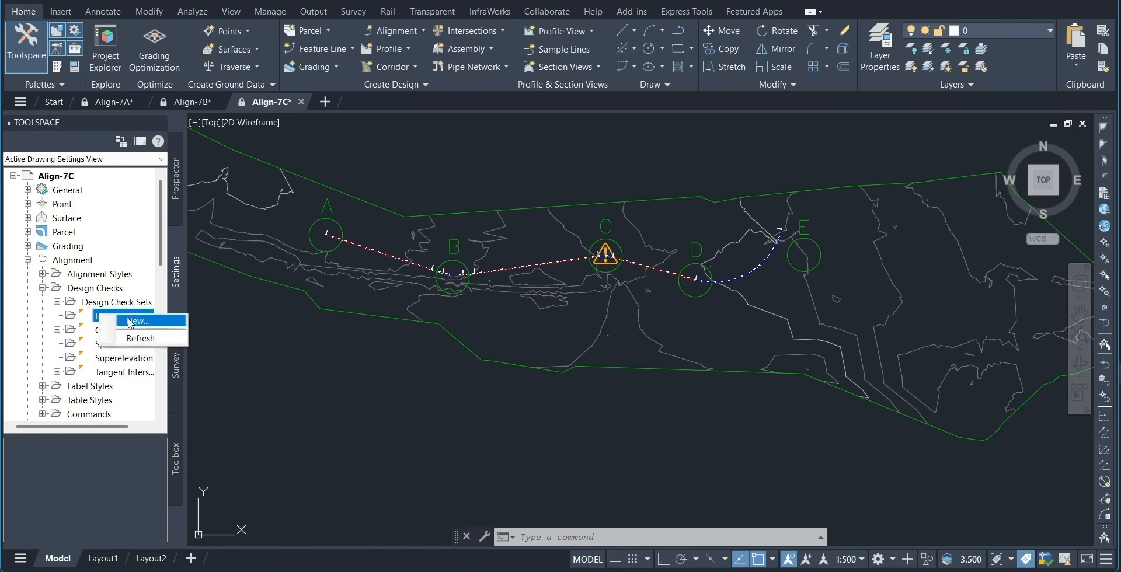
click(130, 323)
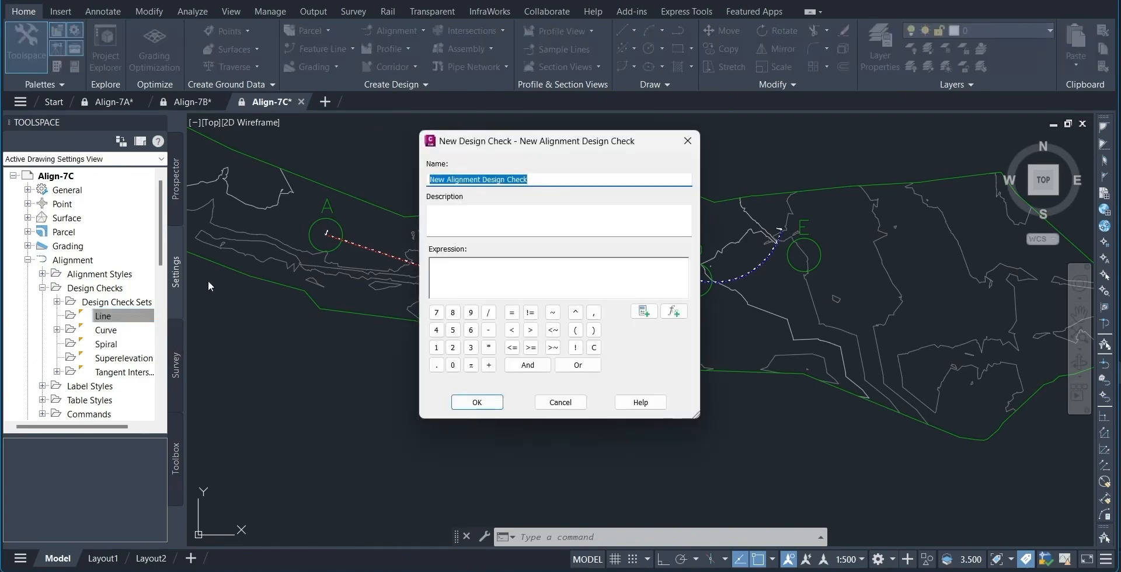
text(310)
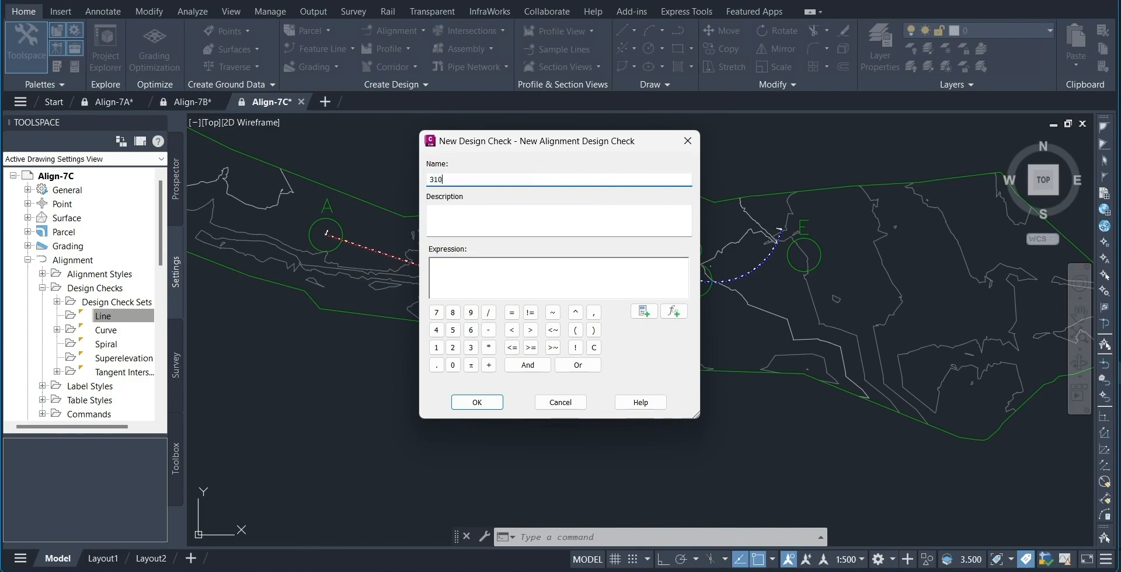
text(m @ 50km)
text(h)
Begin the design check's expression with an IF function and its speed condition, as IF({Design Speed}>=50, with the trailing comma.
click(673, 311)
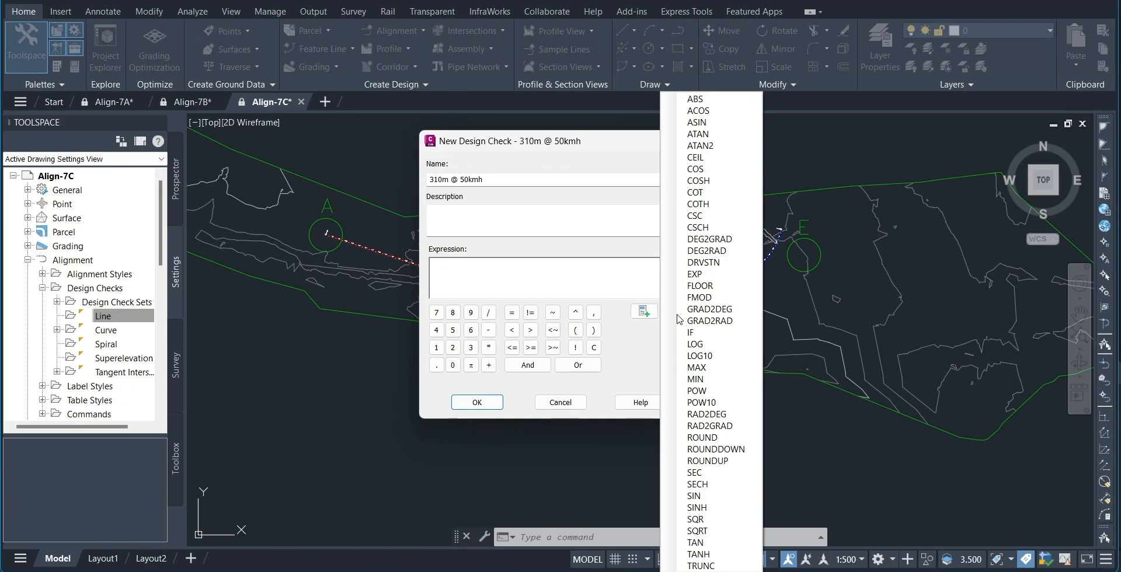
click(688, 333)
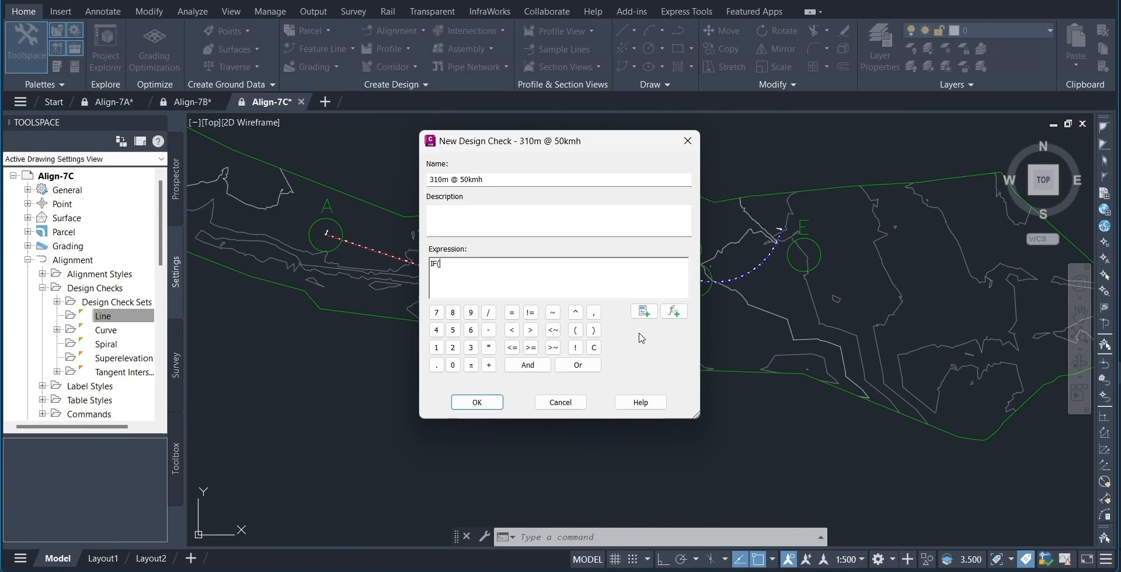
click(645, 312)
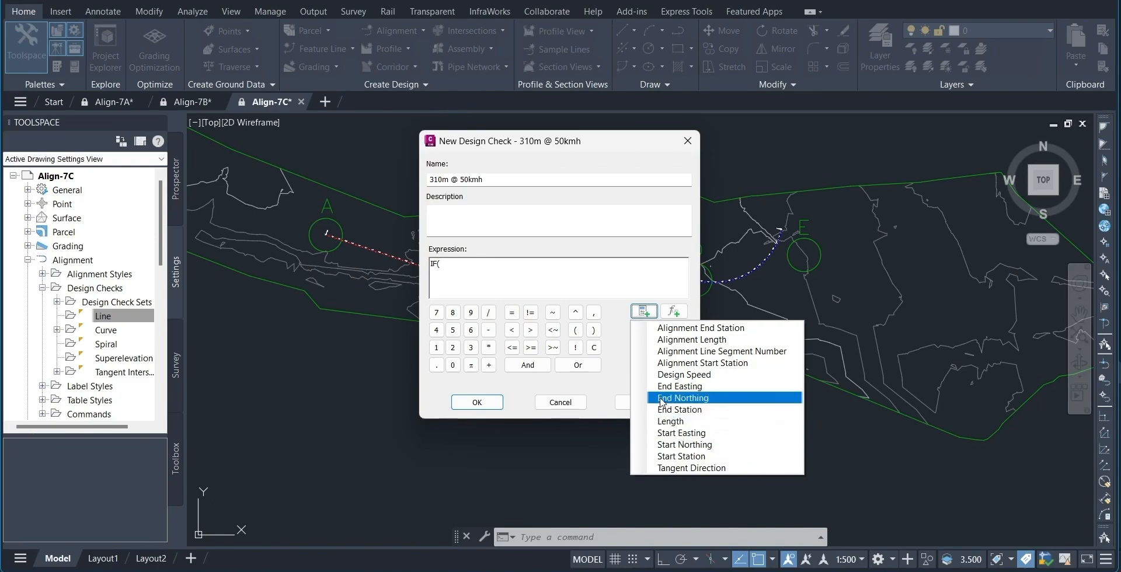
click(682, 375)
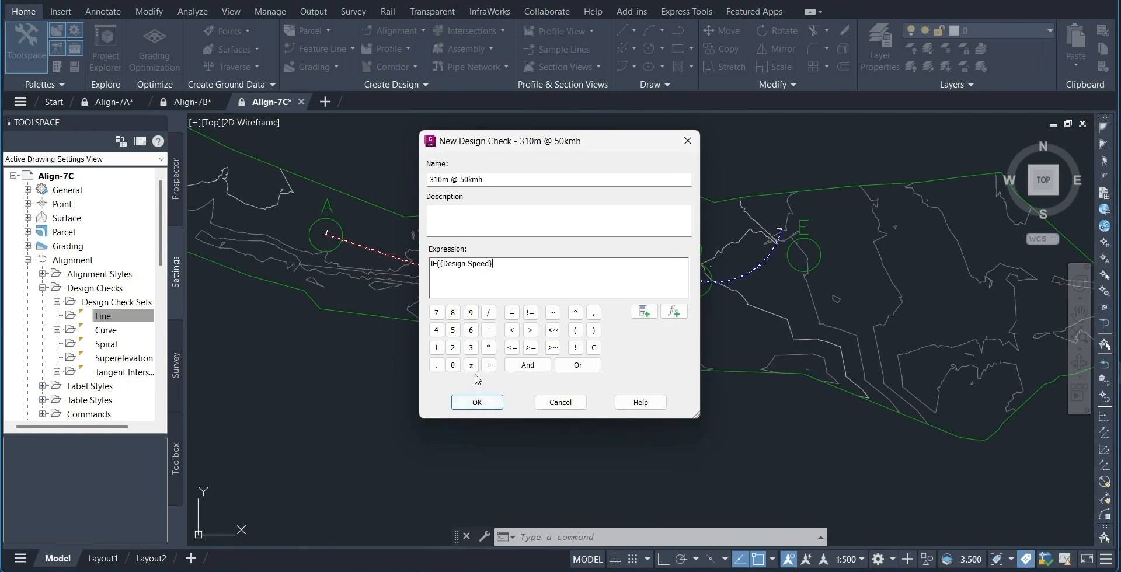
click(531, 331)
click(507, 281)
key(BackSpace)
click(530, 348)
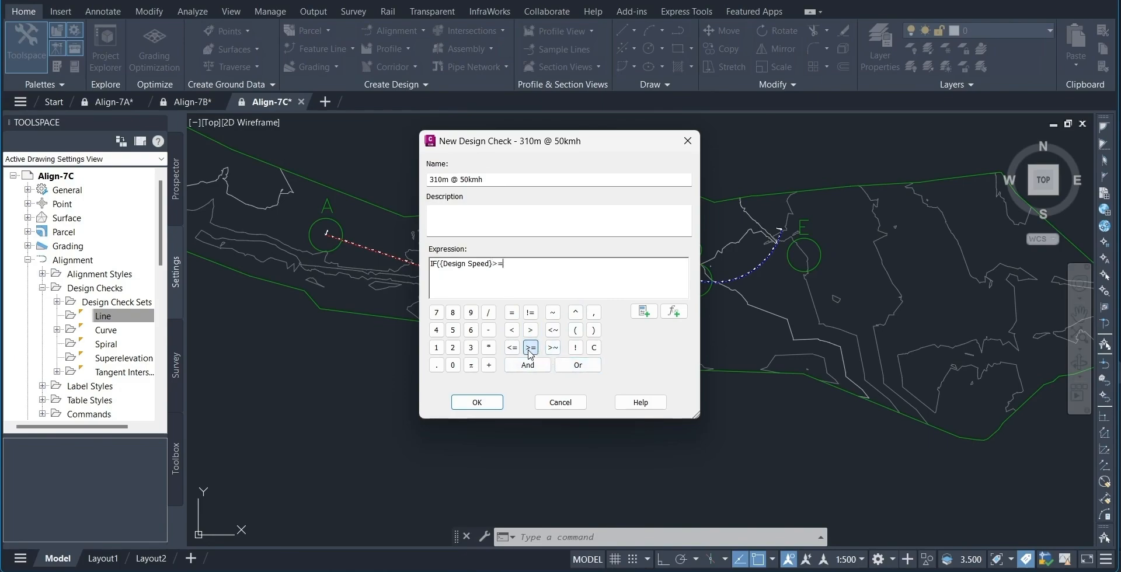
click(453, 330)
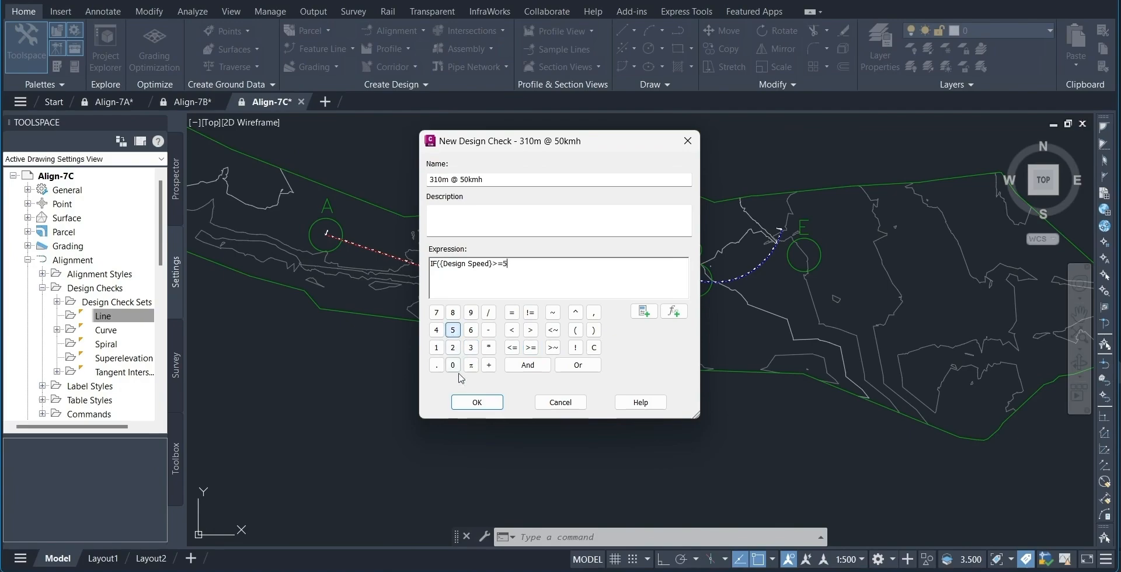
click(453, 366)
click(594, 314)
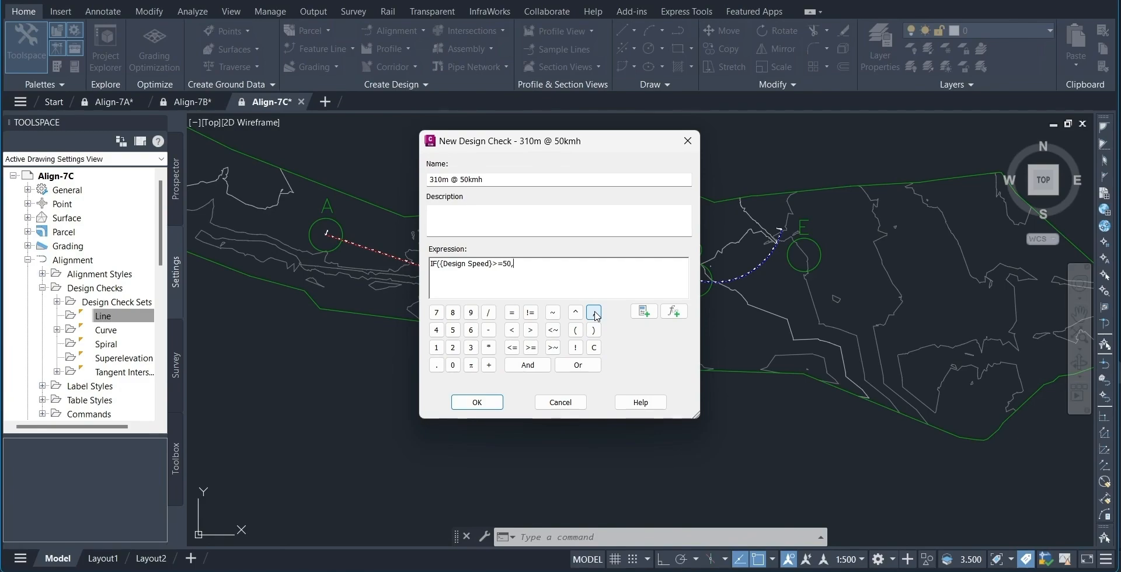
Complete the expression with the Design Speed and Length properties, ending in {Design Speed}Length>=310,1).
click(644, 311)
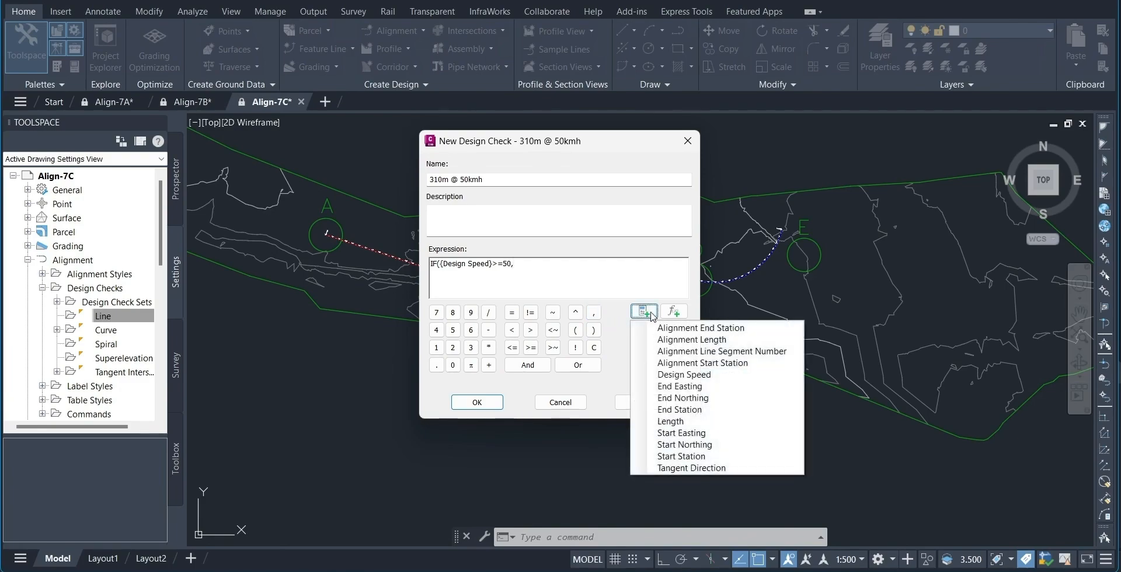
click(685, 375)
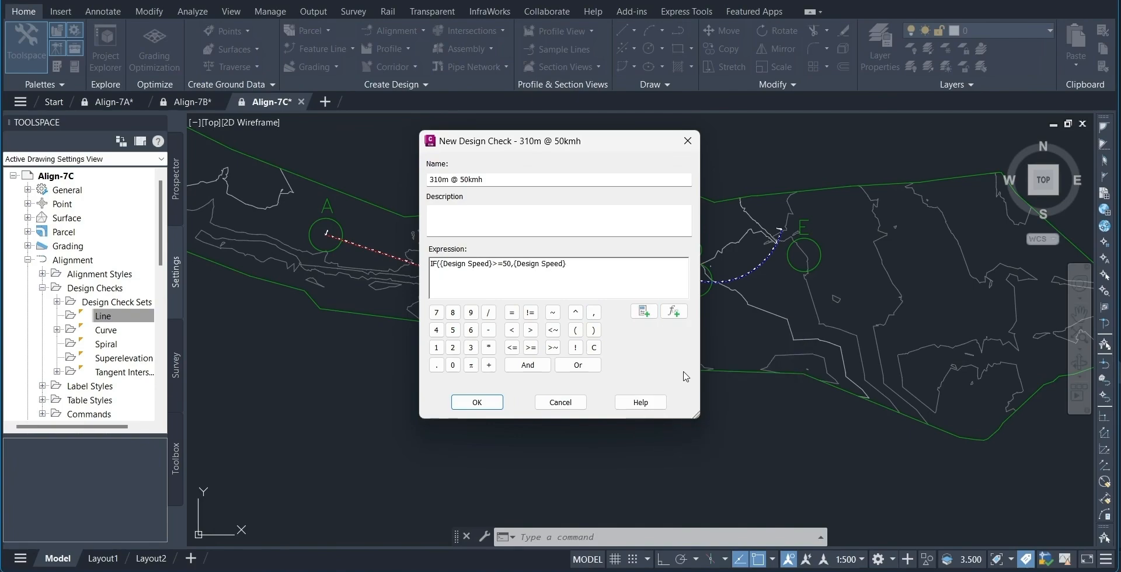
click(644, 311)
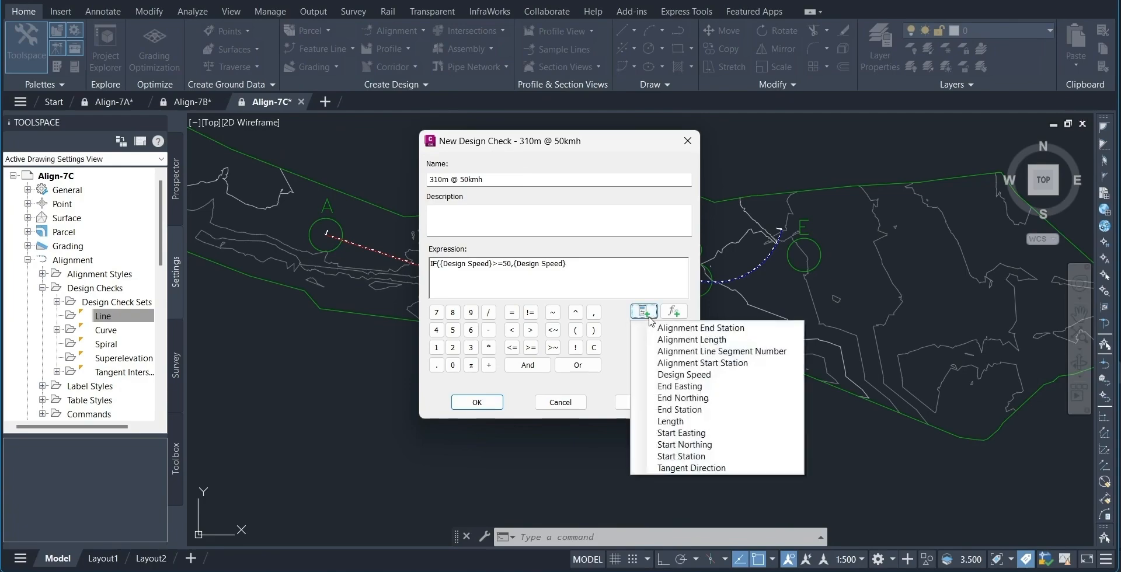
click(675, 421)
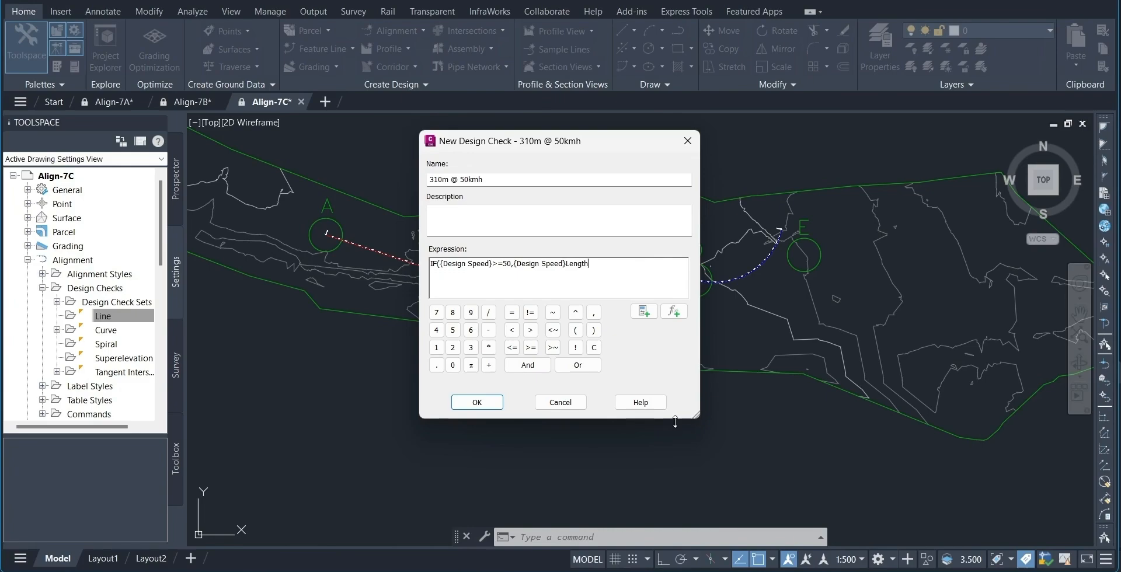
click(531, 349)
click(470, 347)
click(436, 348)
click(453, 366)
click(592, 314)
click(436, 348)
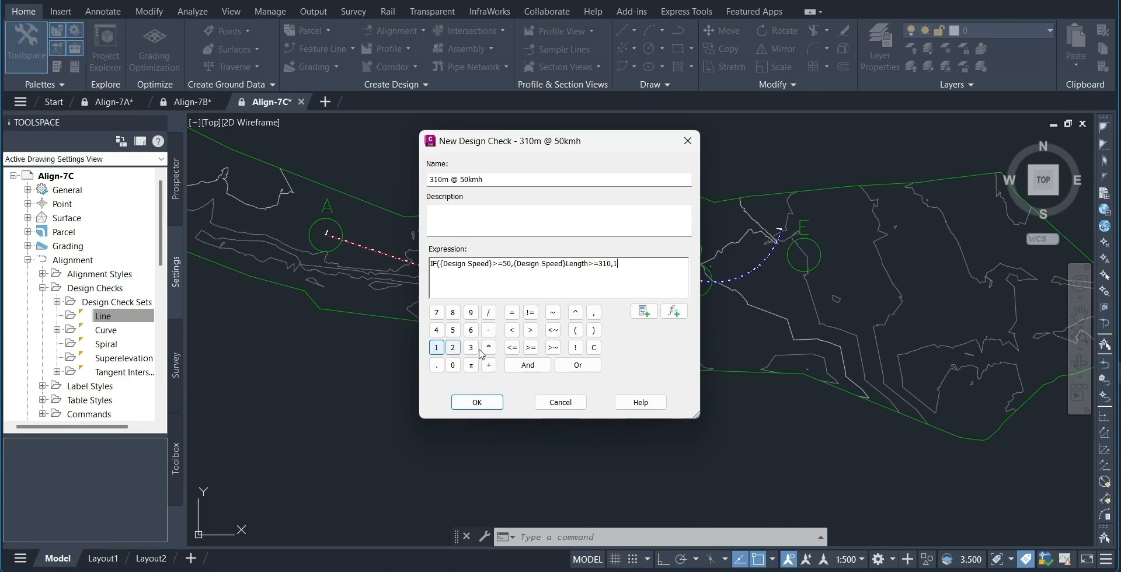
click(594, 331)
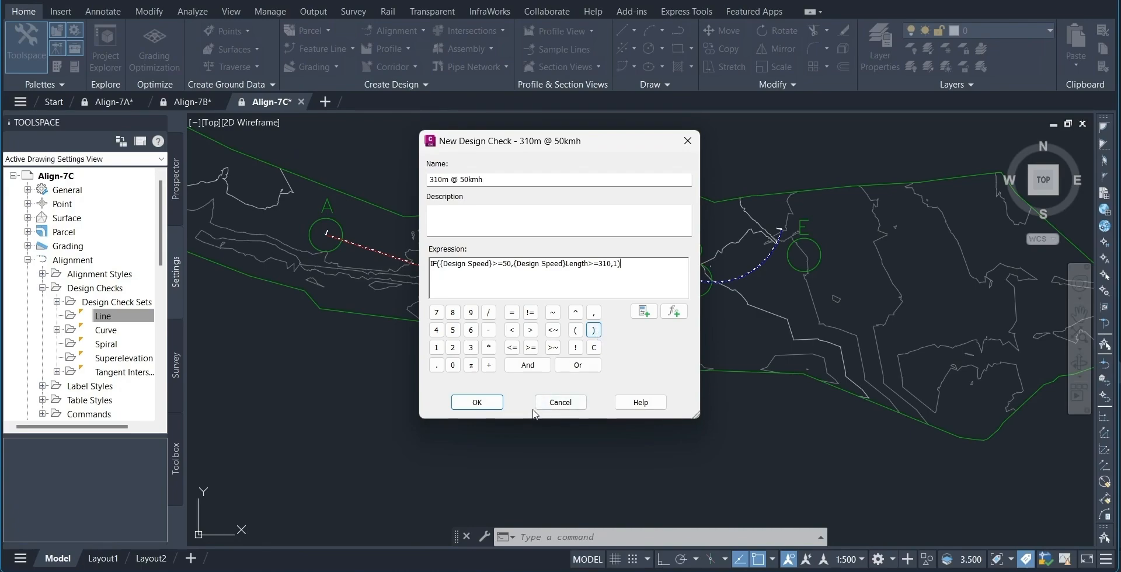
Try to save the design check with a comma separating the second {Design Speed} from Length.
click(477, 403)
click(627, 316)
click(570, 264)
text(,)
click(495, 403)
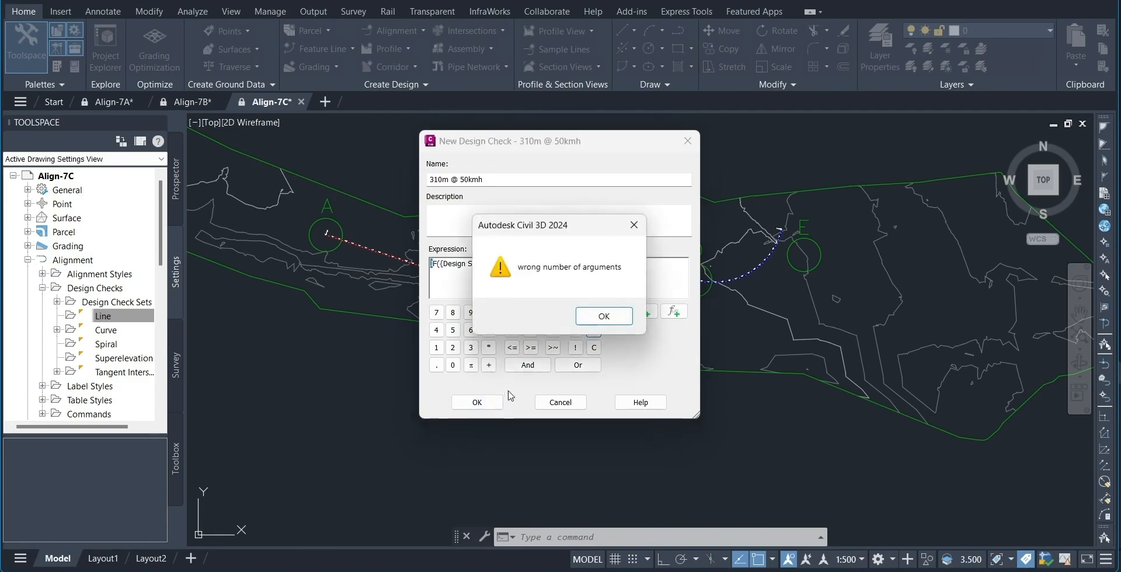
click(604, 316)
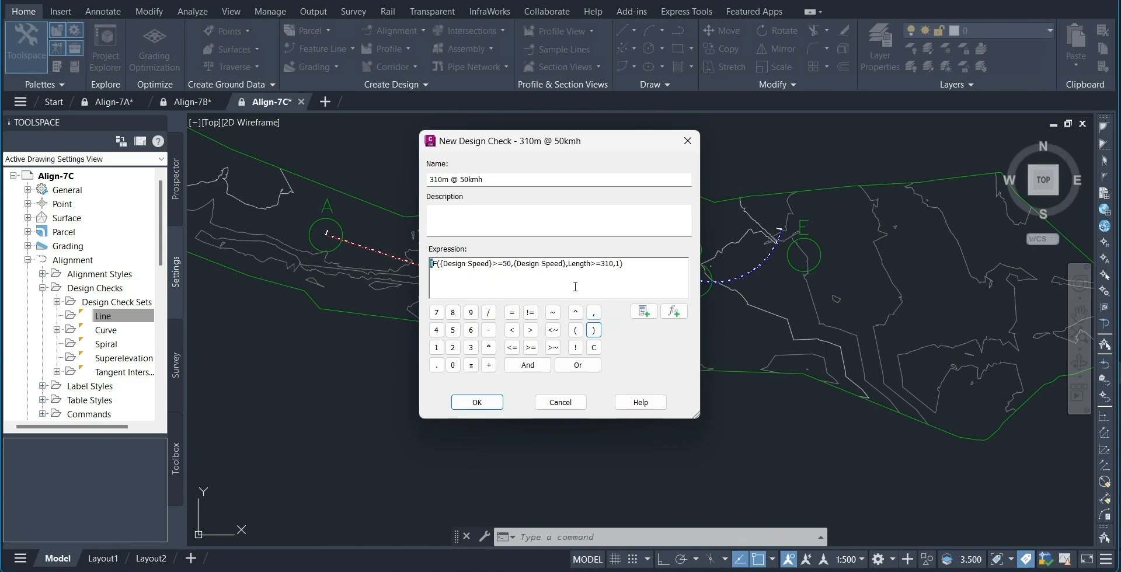
click(569, 264)
key(BackSpace)
click(593, 313)
click(484, 403)
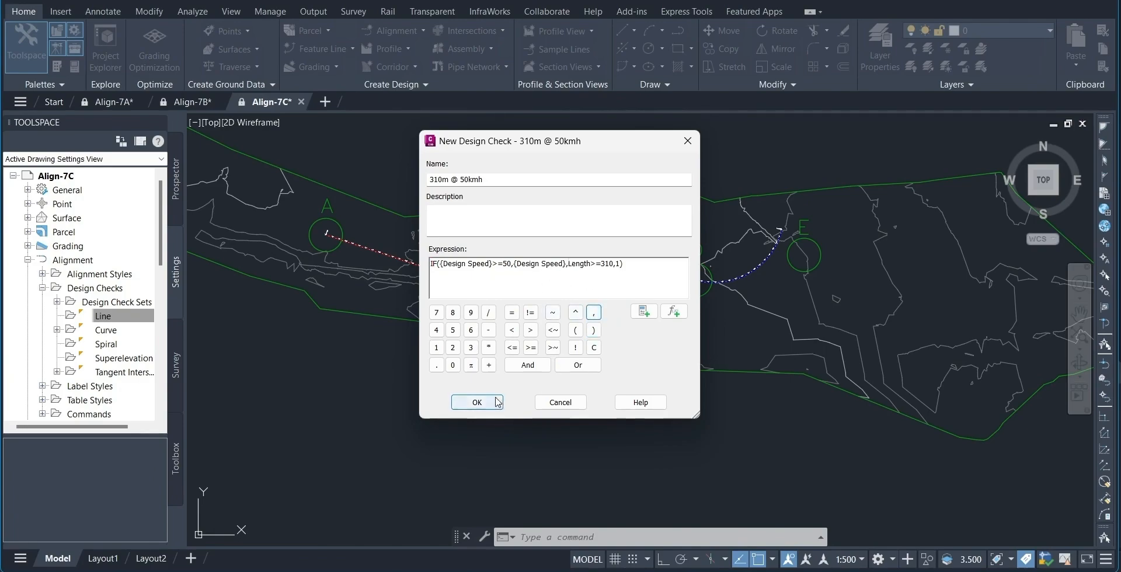
click(581, 316)
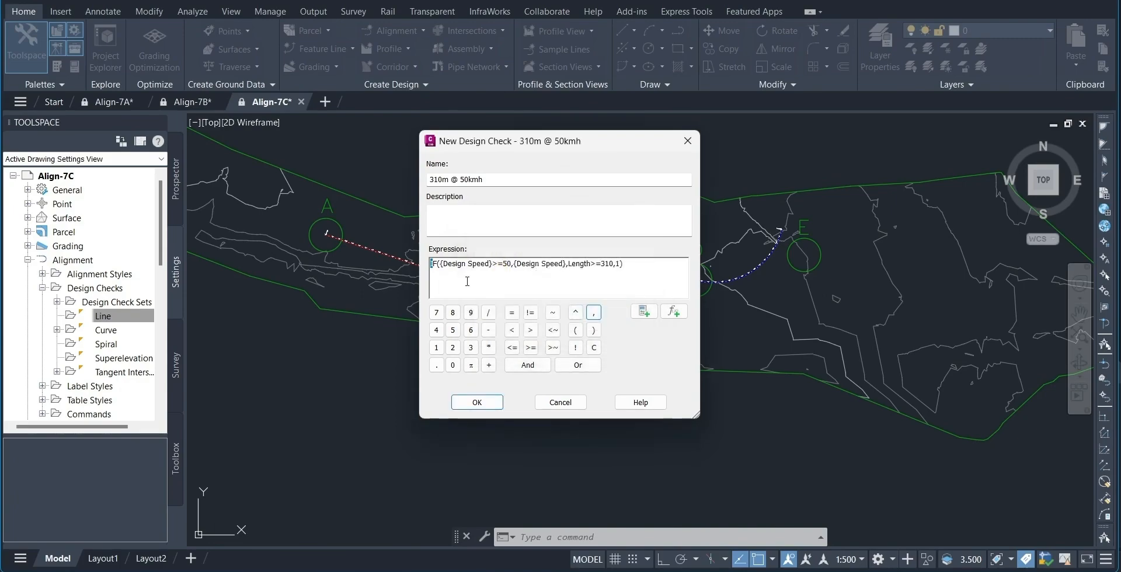
Remove the second {Design Speed} so the expression reads IF({Design Speed}>=50,Length>=310,1), and save the design check.
click(443, 264)
drag(516, 264, 565, 265)
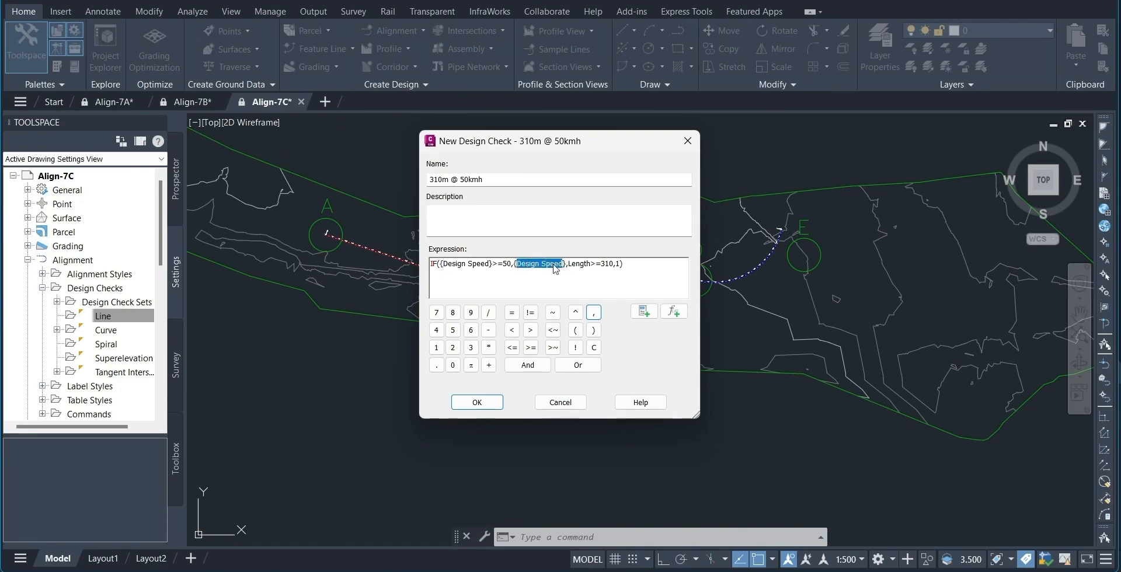
key(Delete)
key(Delete)
key(BackSpace)
key(BackSpace)
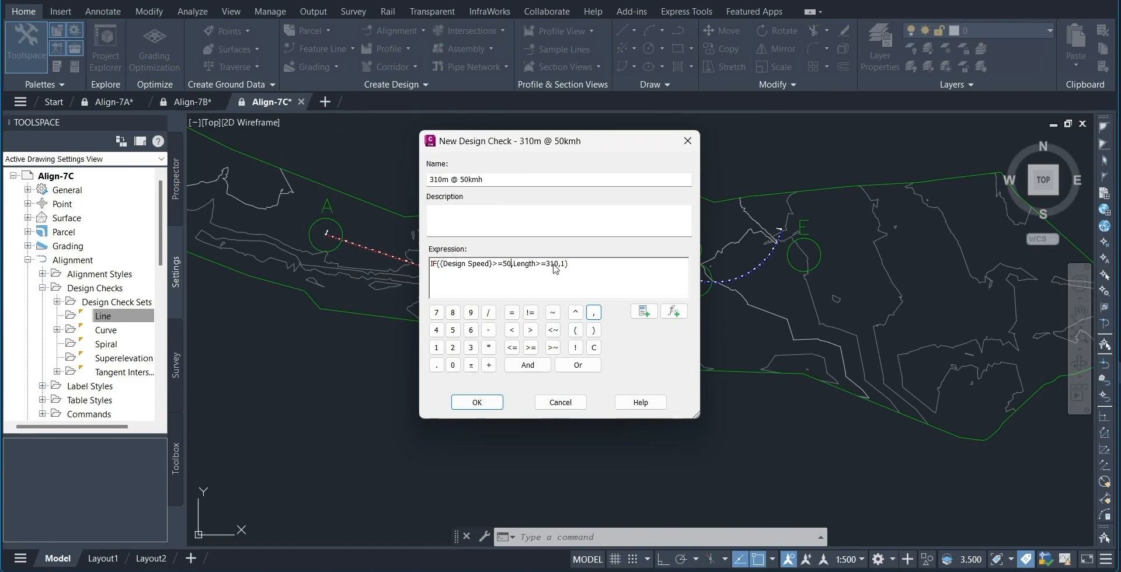
click(493, 405)
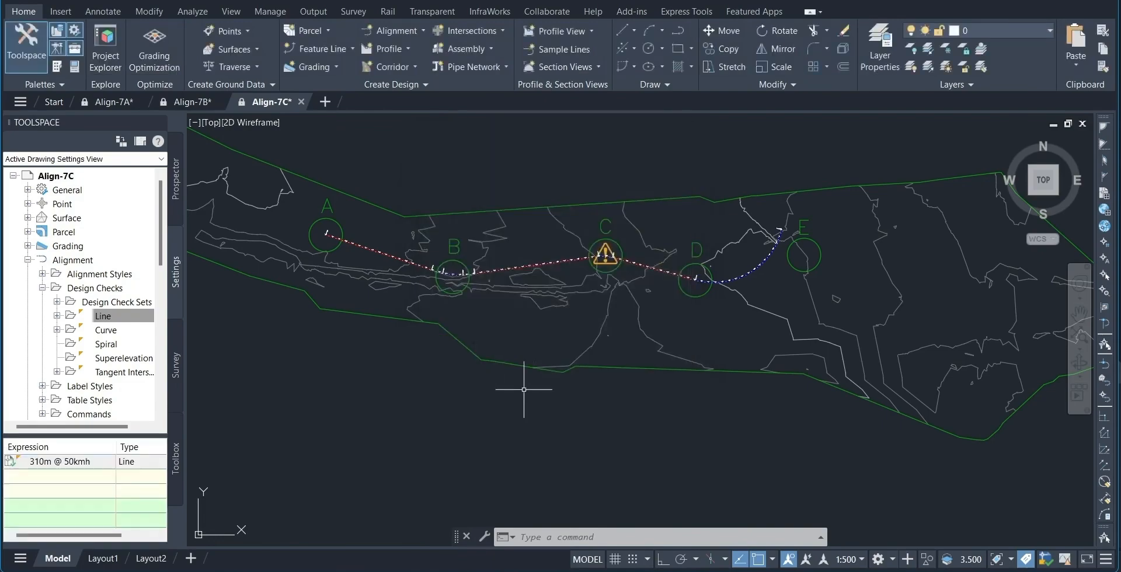
Expand the Line design checks down to 310m @ 50kmh, and expand the Design Check Sets collection.
click(99, 316)
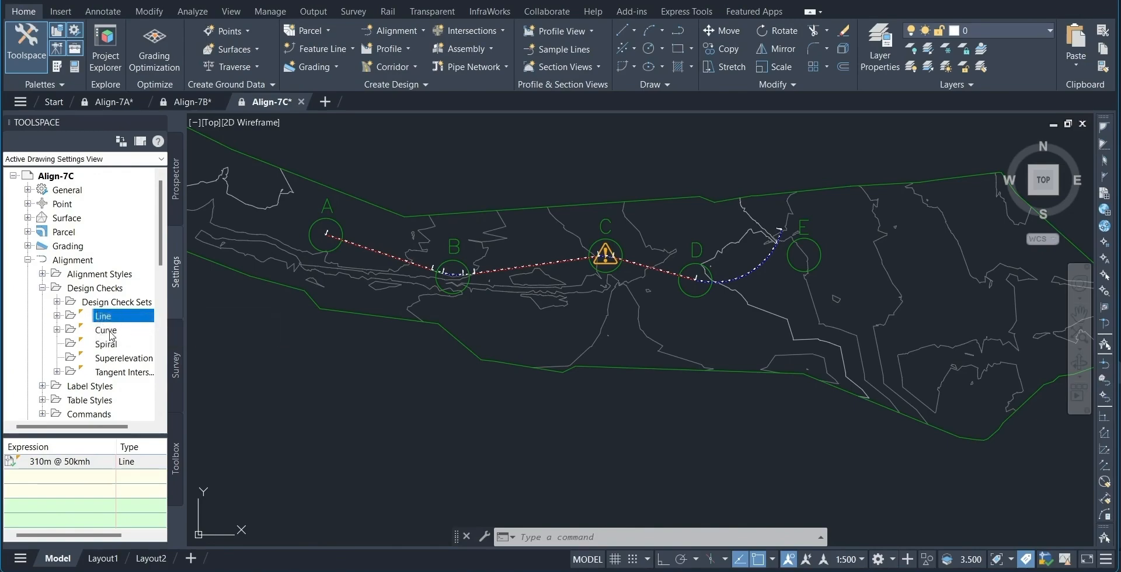
double_click(109, 319)
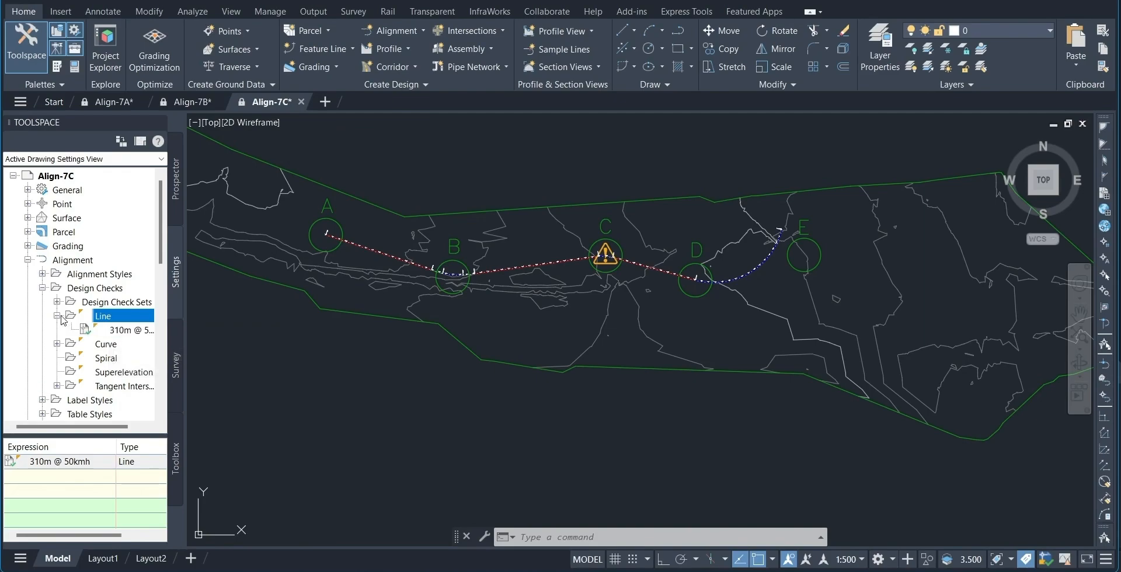
click(109, 331)
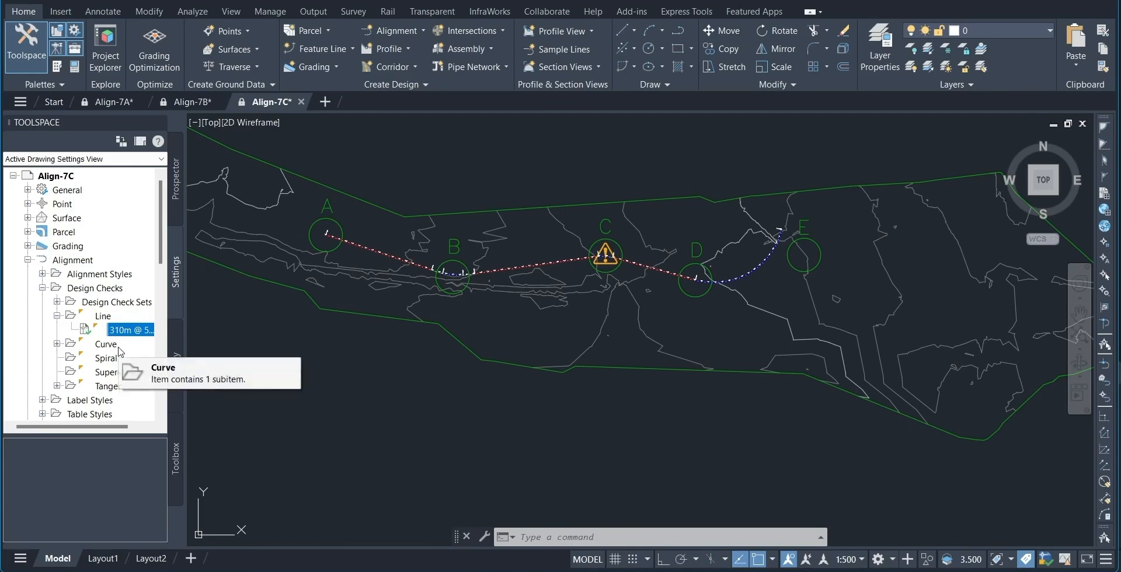
click(127, 304)
click(57, 302)
click(113, 317)
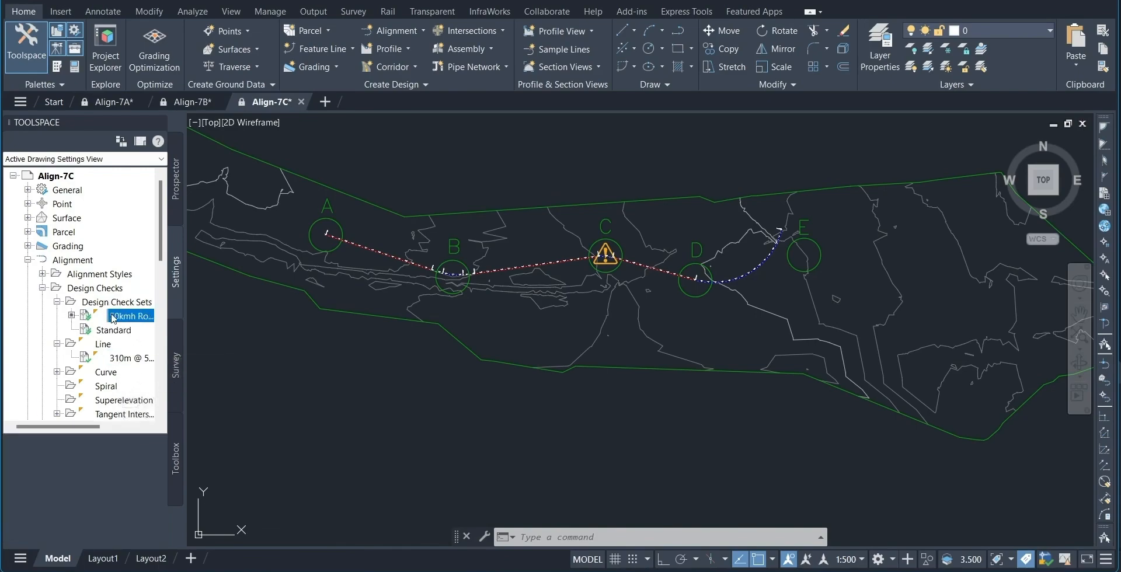
right_click(113, 317)
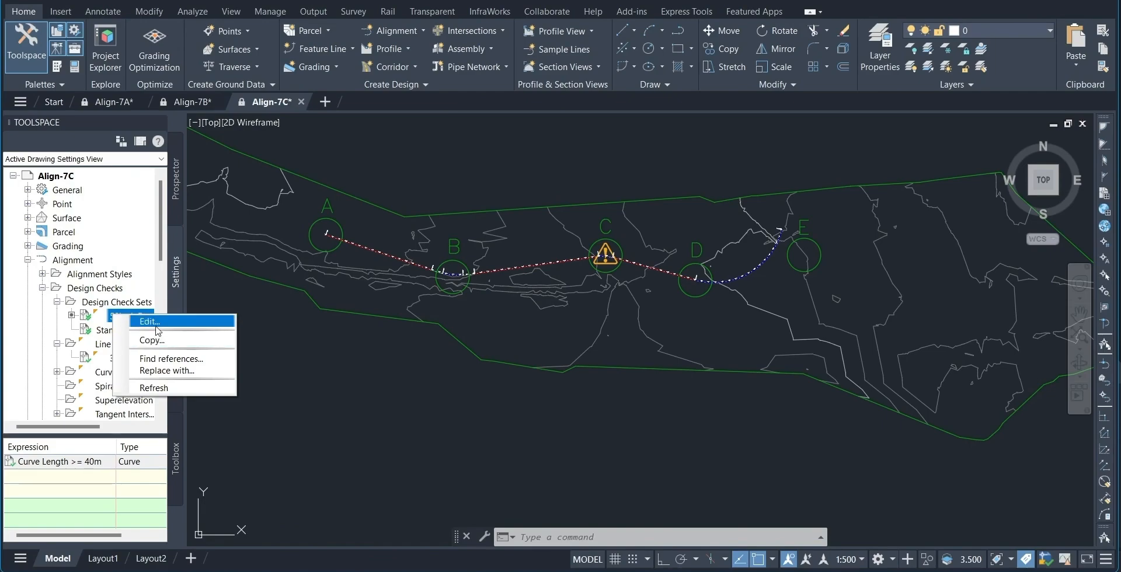
click(158, 331)
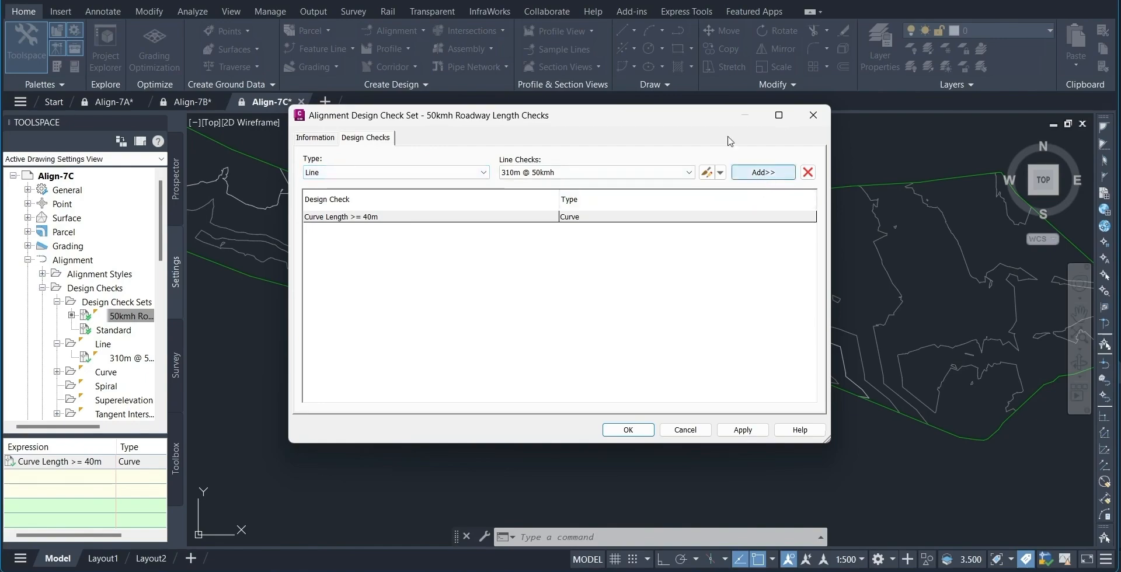
drag(692, 121, 767, 321)
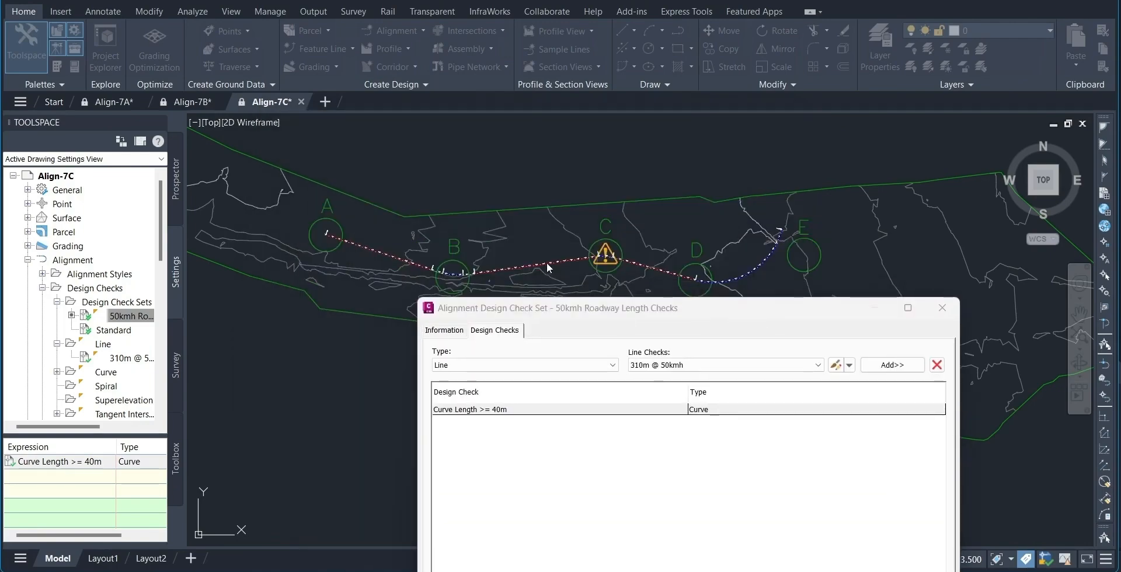
key(Escape)
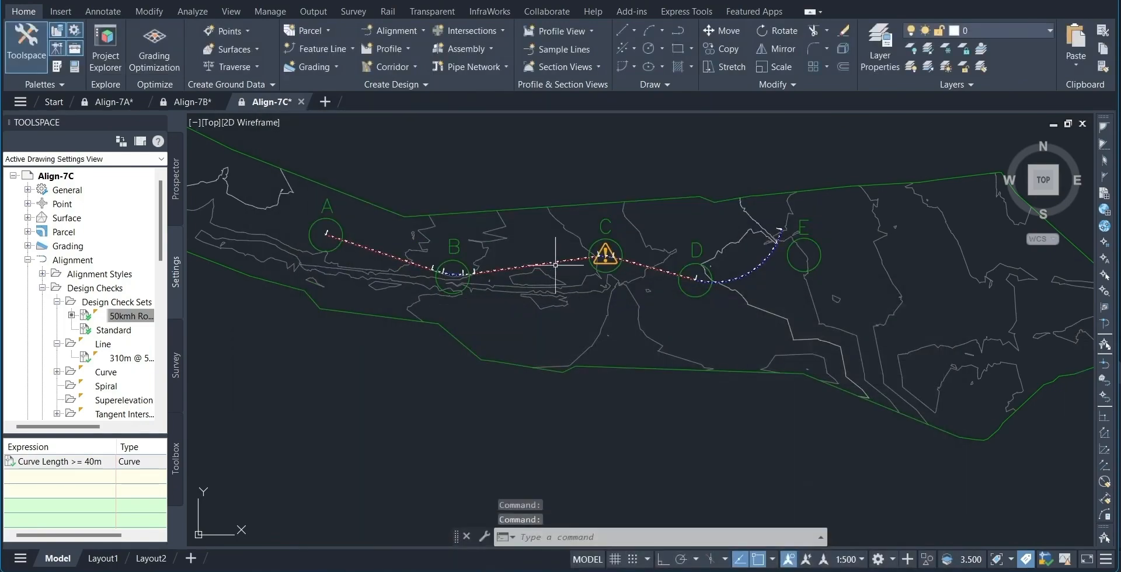
Open the geometry of the alignment through points A to E for editing in the Alignment Layout Tools.
click(554, 263)
right_click(558, 264)
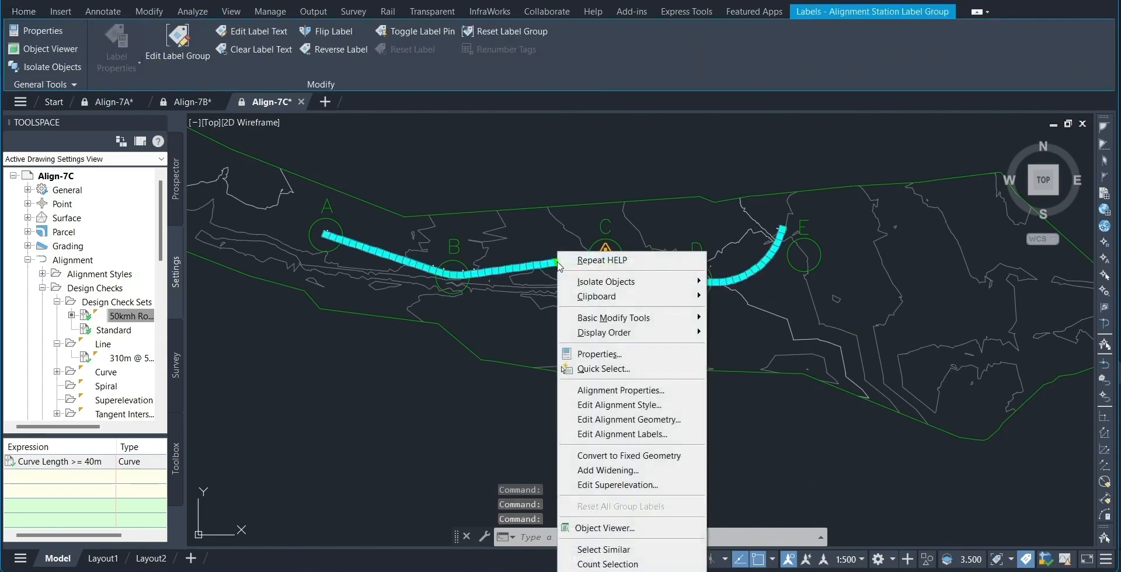
click(623, 420)
Add the line check 310m @ 50kmh to the 50kmh Roadway Length Checks design check set and save the set.
click(139, 316)
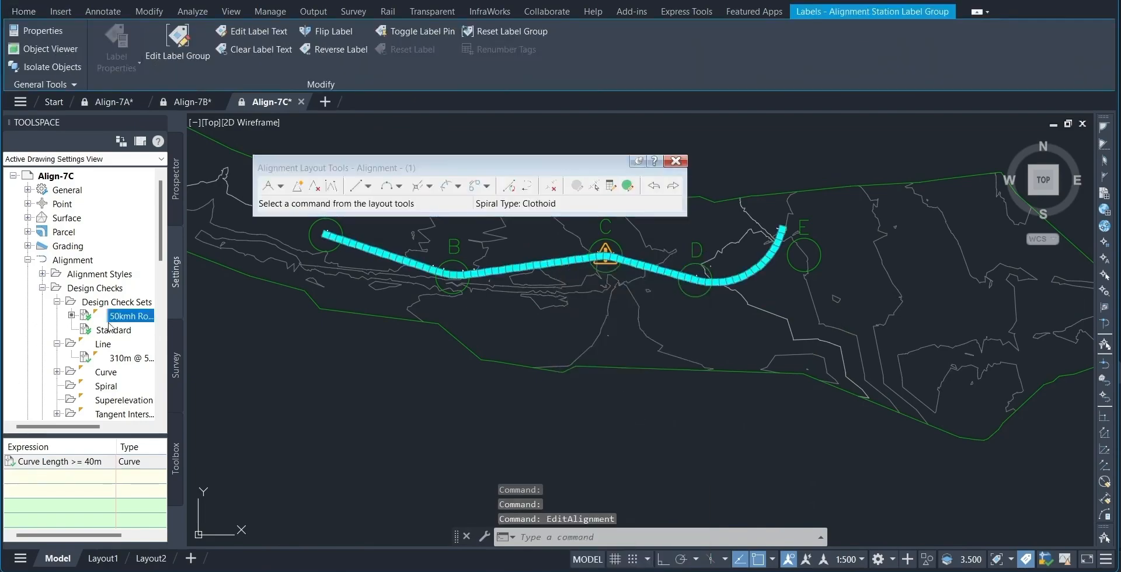
right_click(143, 319)
click(173, 324)
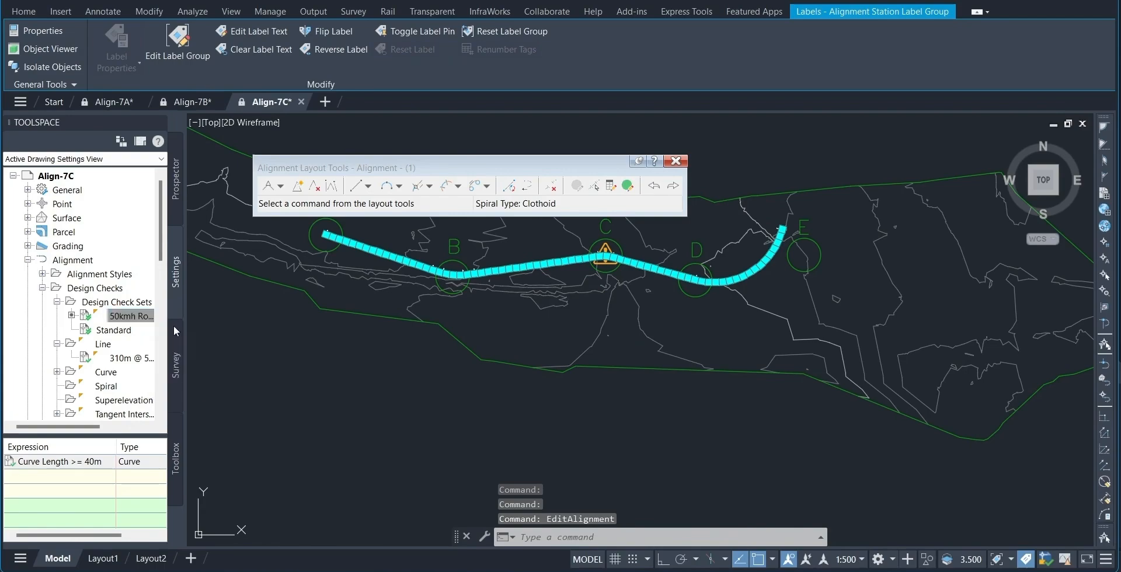
drag(740, 319, 717, 117)
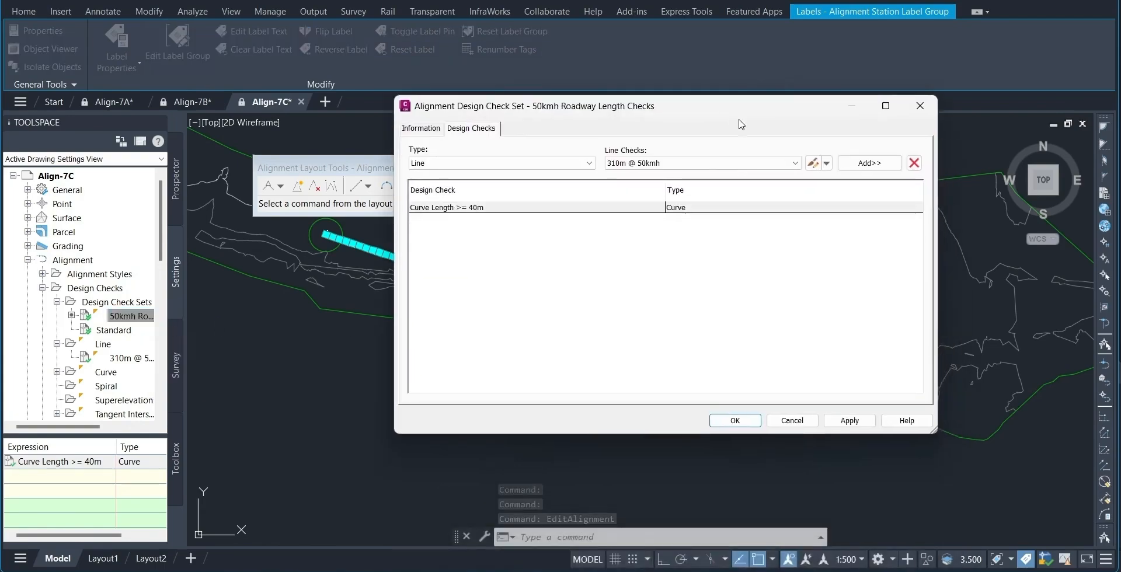
click(861, 164)
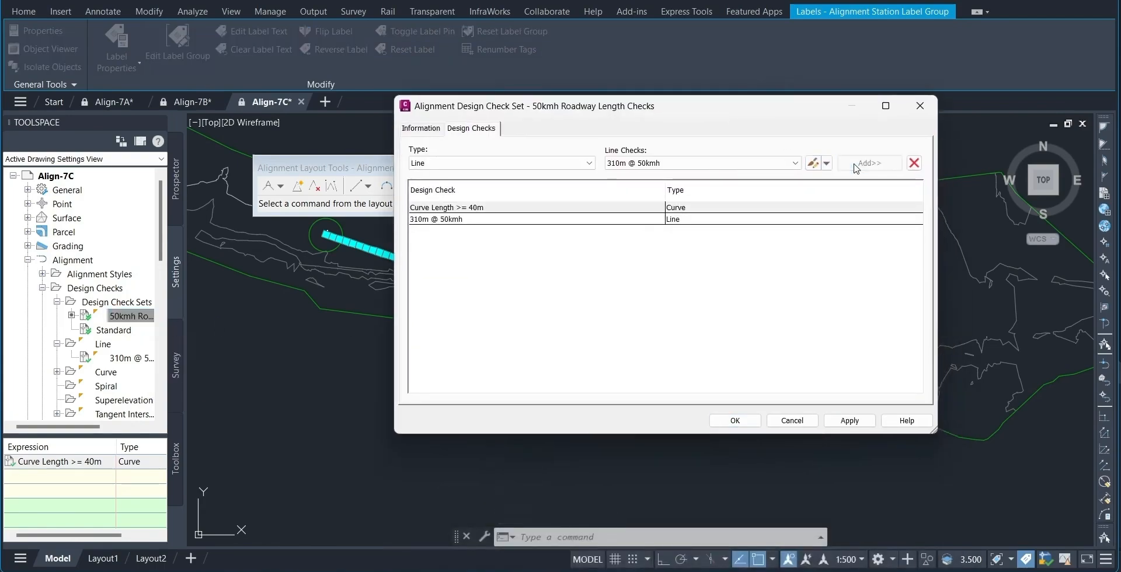
click(736, 421)
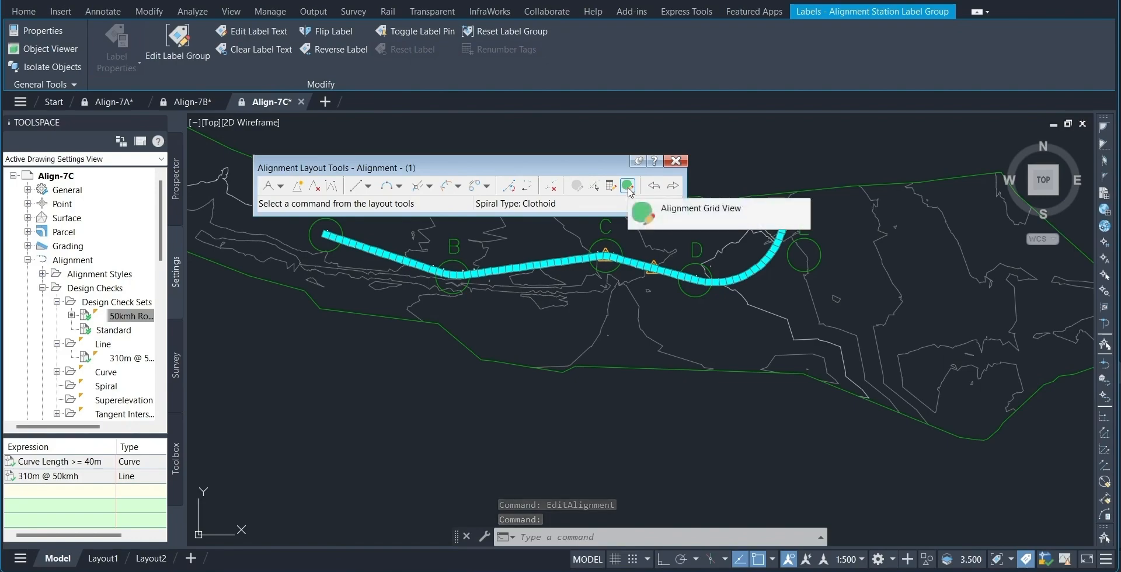
Review the alignment's entities in the grid view and the 310m @ 50kmh check on line 5, and close its layout parameters.
click(627, 187)
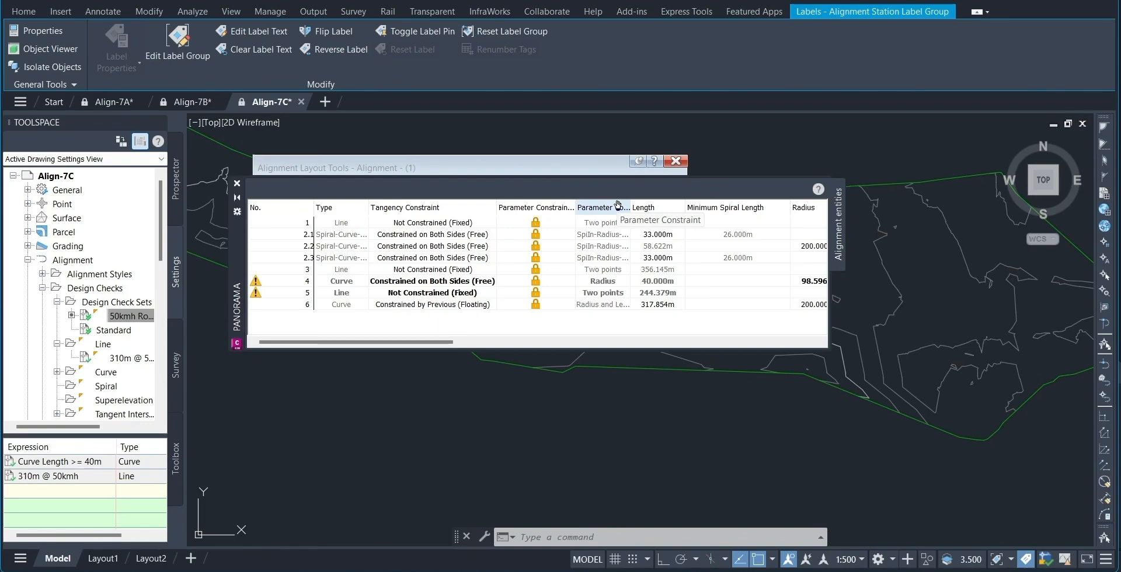
click(608, 223)
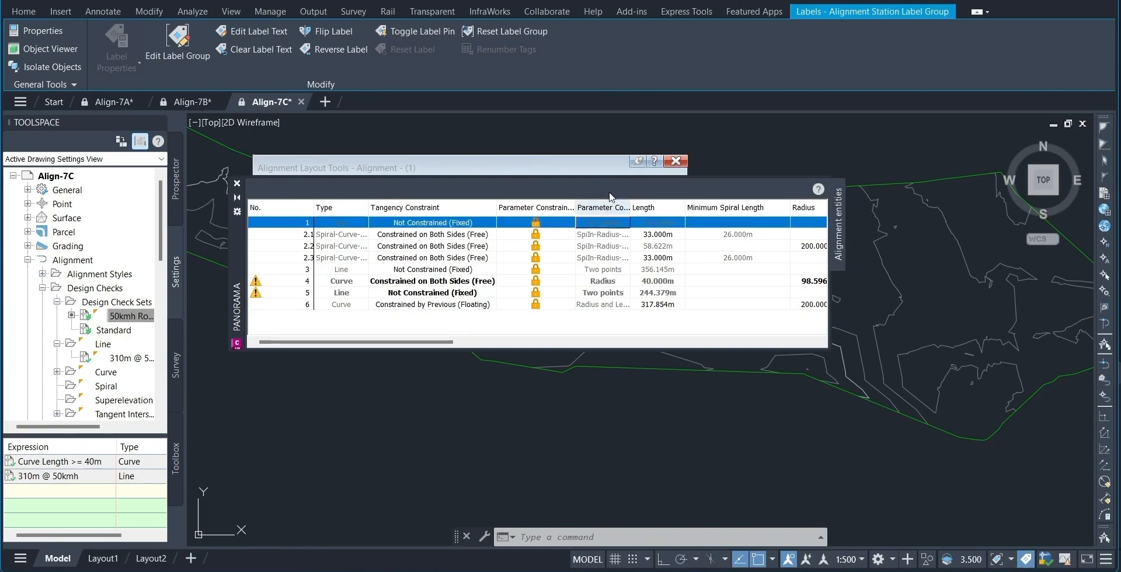
click(610, 186)
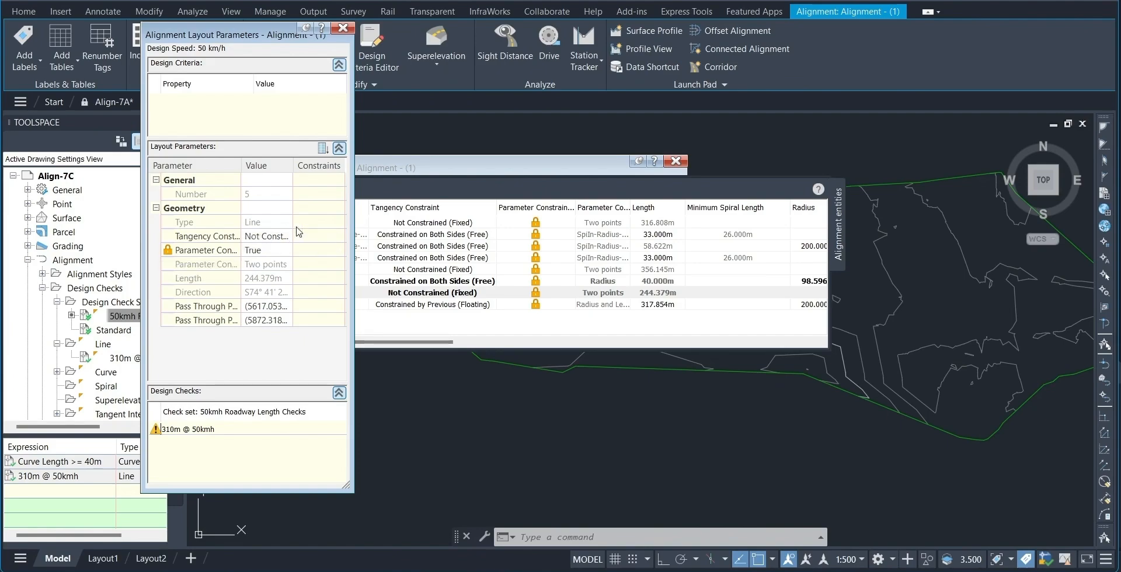
click(342, 28)
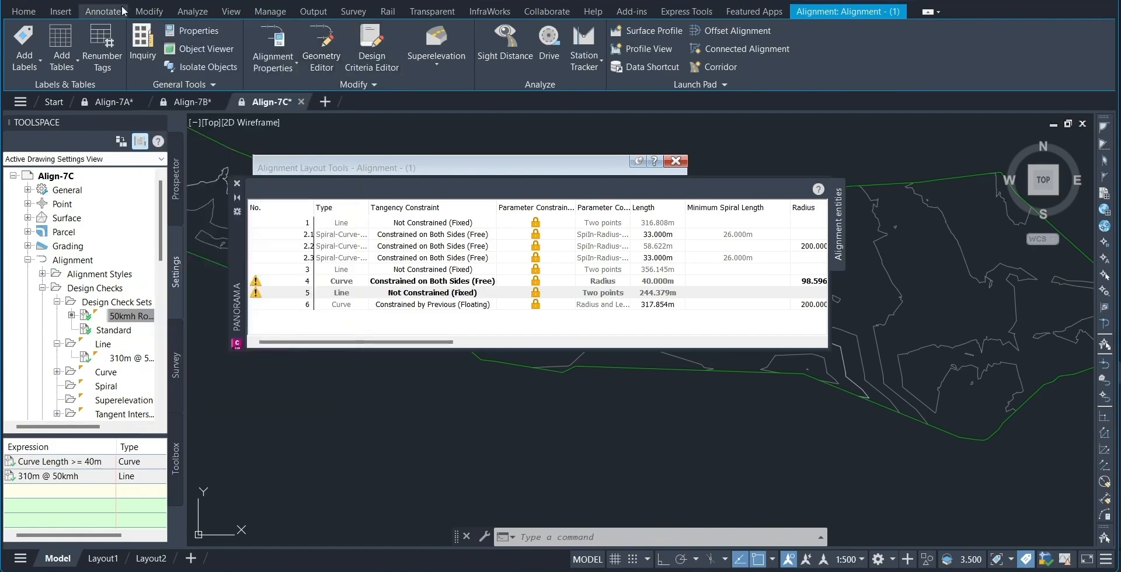
Open the Align-7C drawing from the tutorial Drawings folder as read-only.
key(ctrl+o)
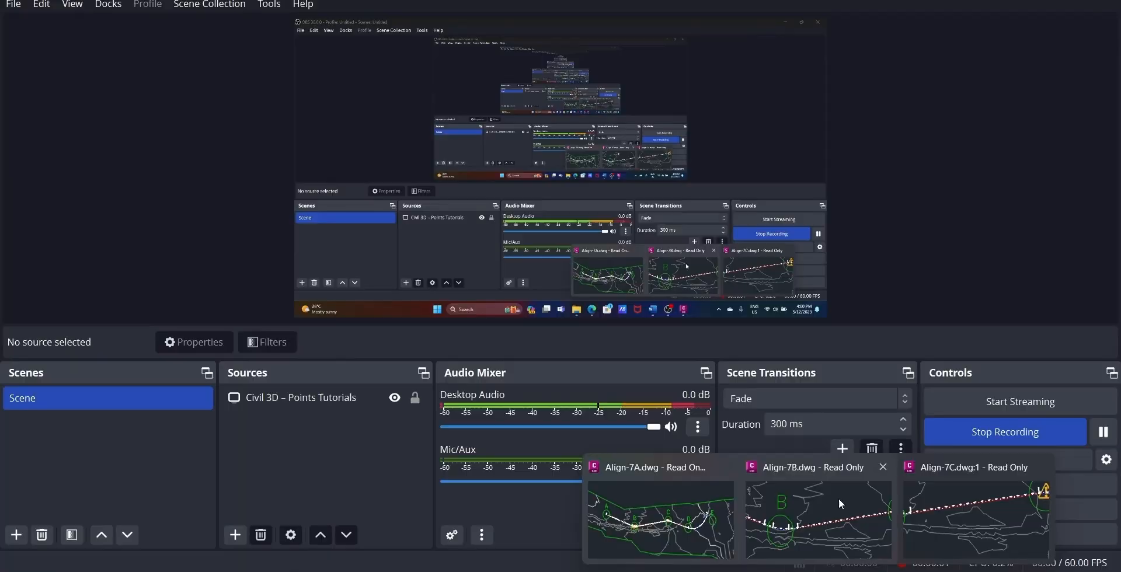
click(976, 514)
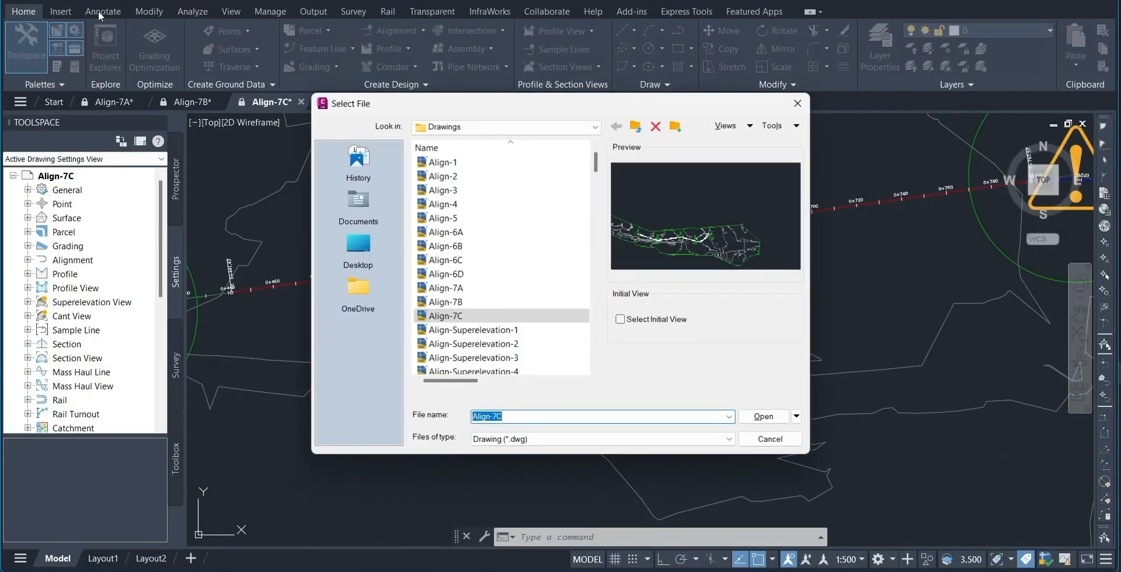
double_click(459, 320)
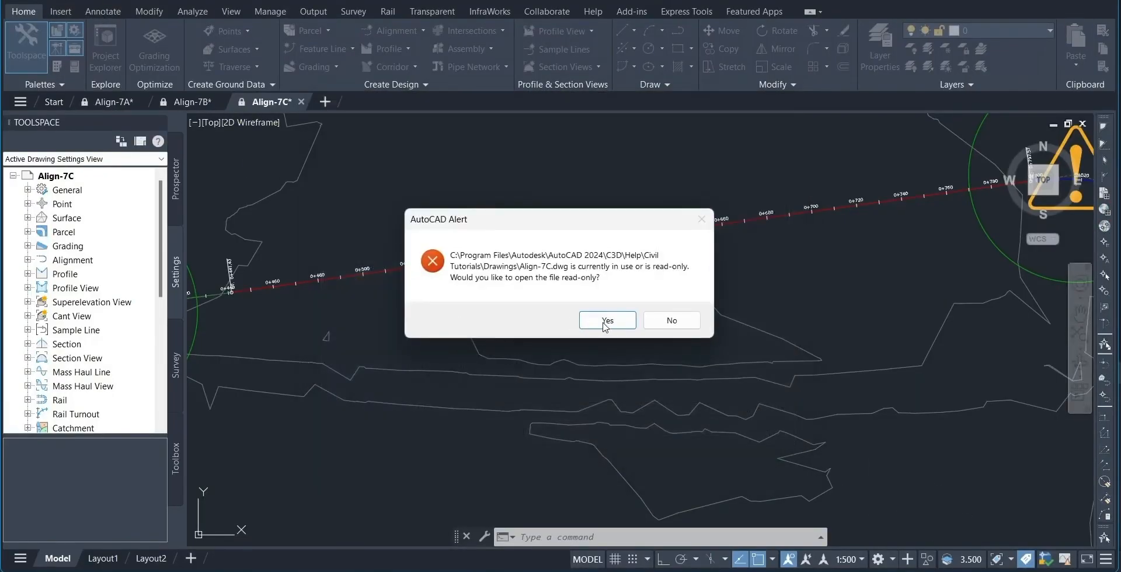
click(606, 321)
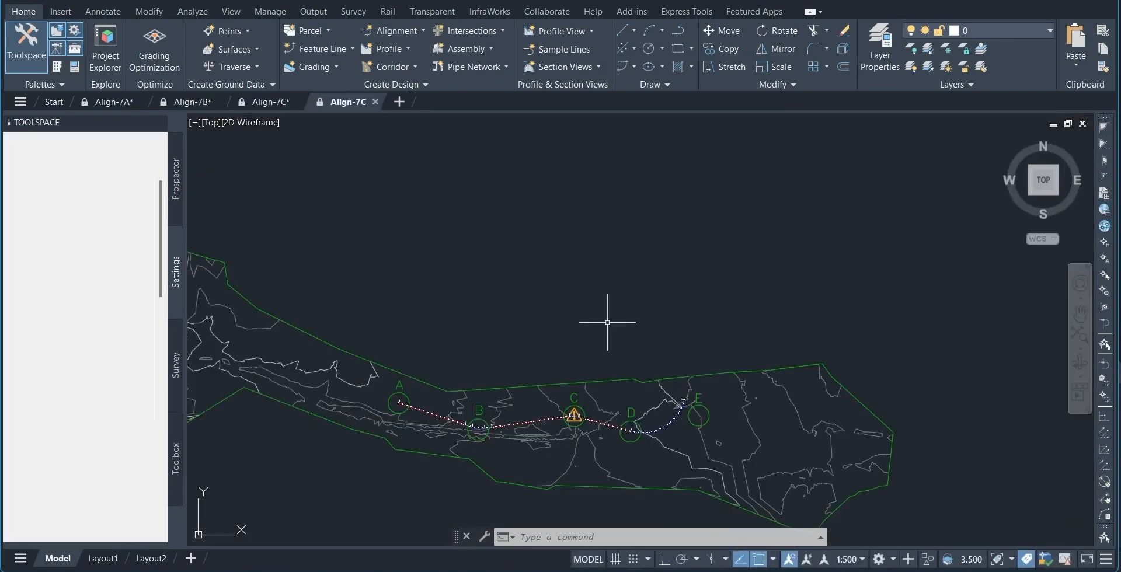
Select the alignment between circles B and C, open the Design Criteria Editor, and expand the alignments' Minimum Radius Tables.
scroll(608, 321, up, 2)
middle_drag(481, 410, 597, 237)
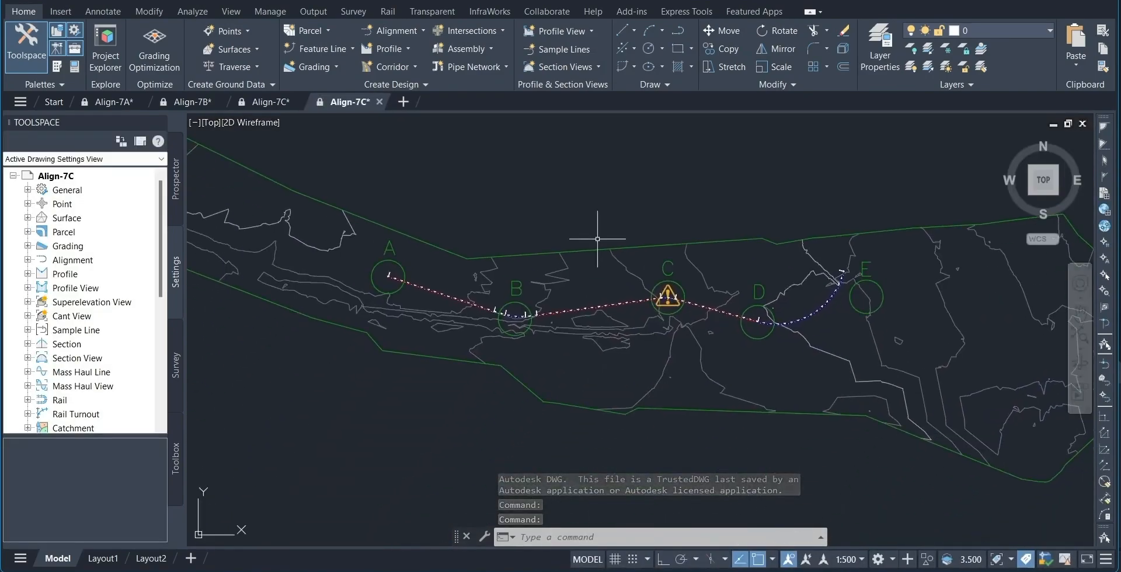
scroll(597, 237, up, 2)
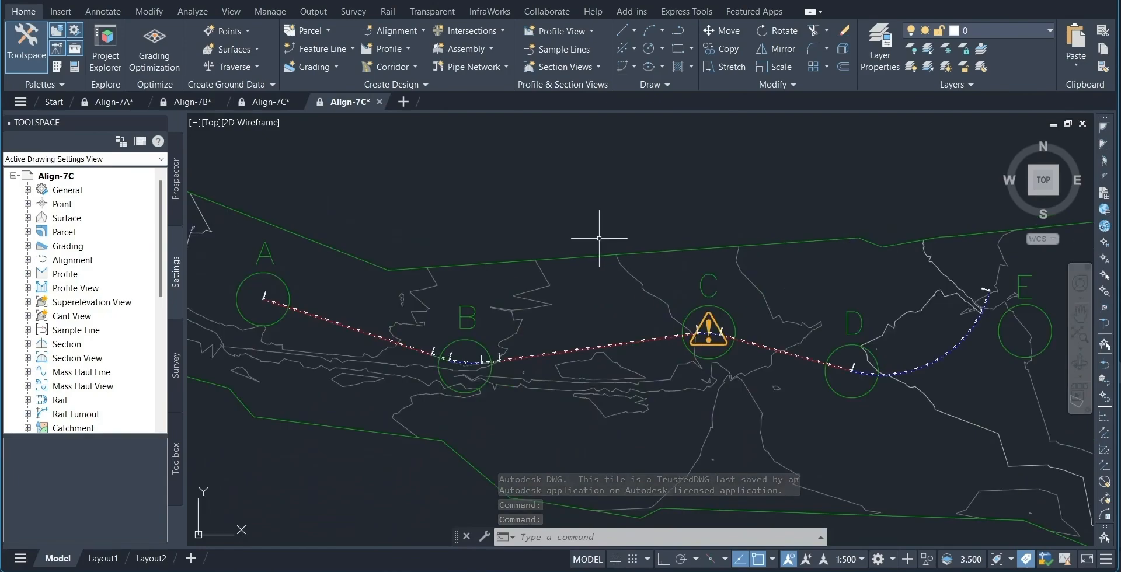
scroll(590, 350, up, 3)
click(590, 354)
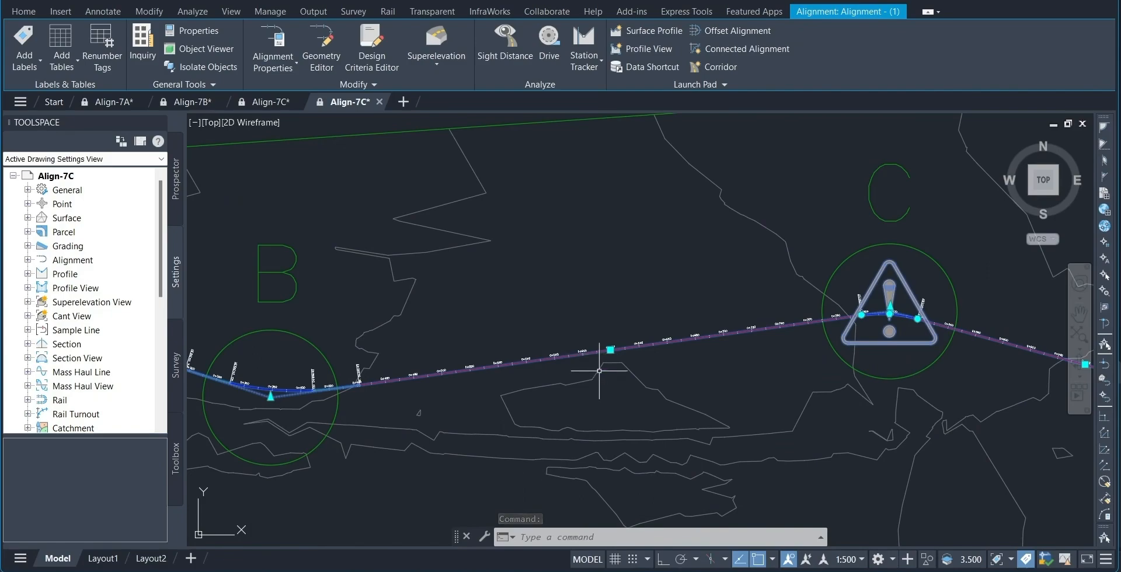
click(380, 62)
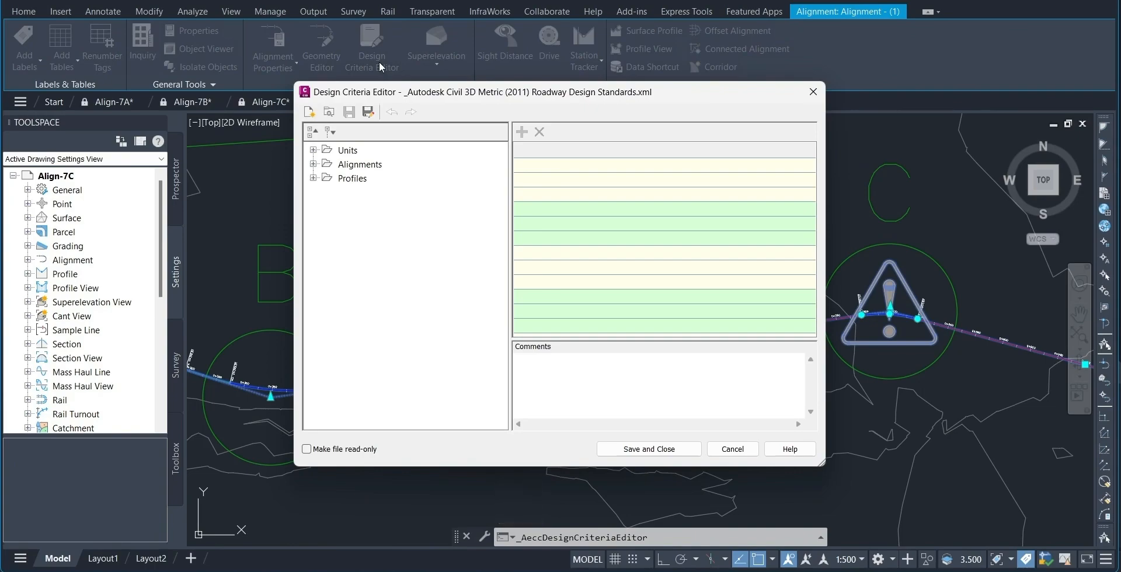
click(313, 164)
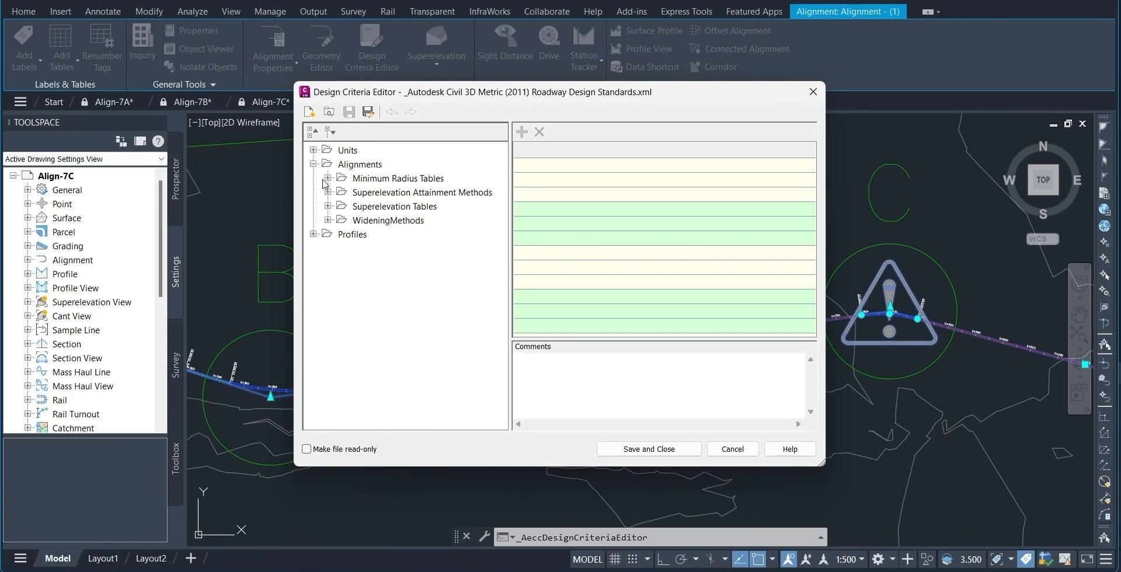
click(327, 178)
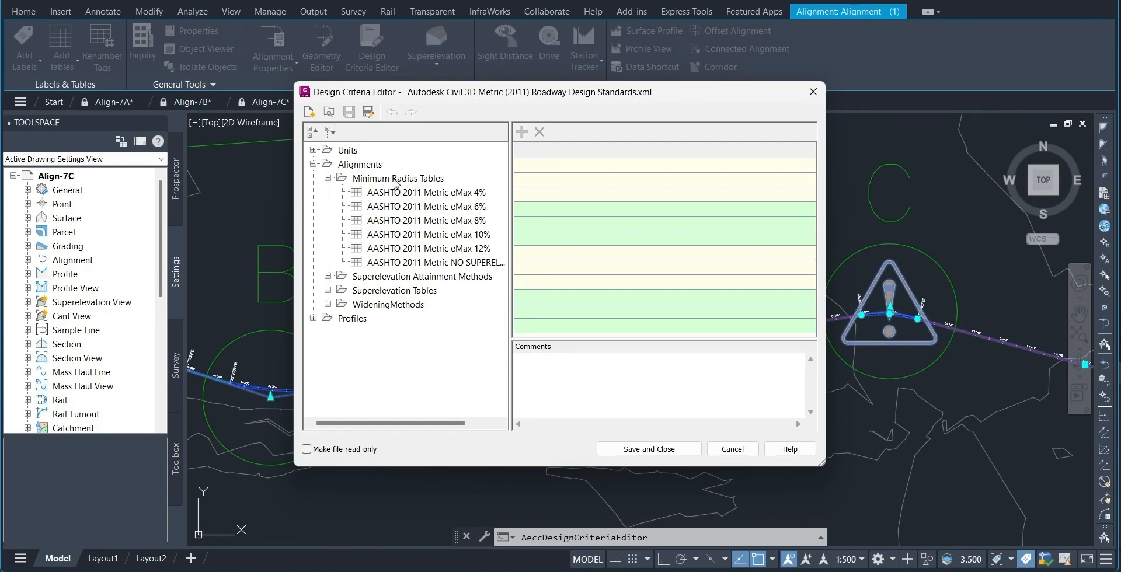
Create a new minimum radius table and name it Local Standards eMax 7%.
click(395, 183)
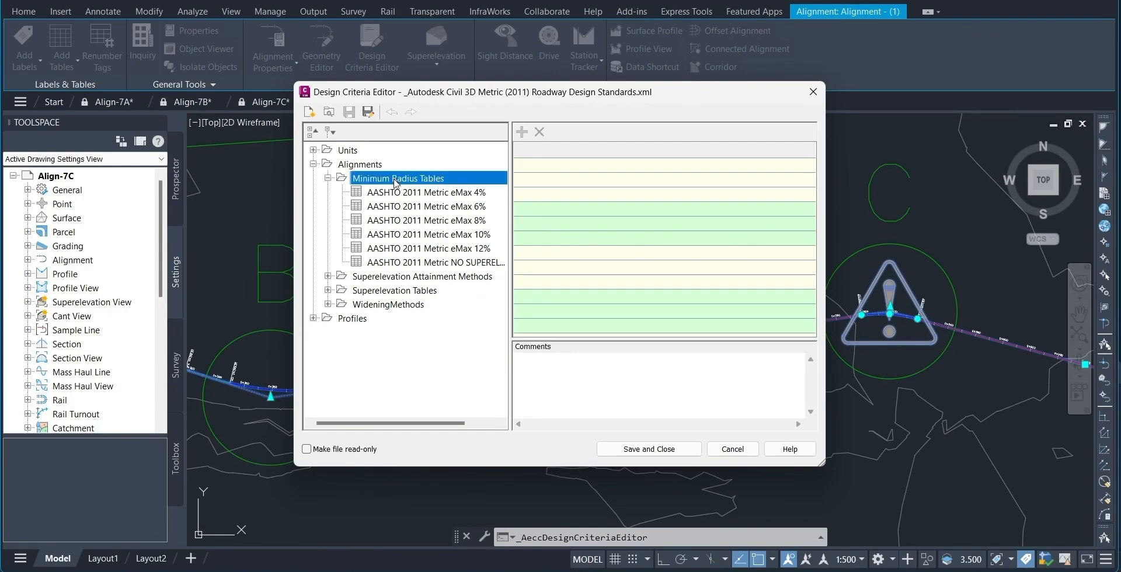
right_click(396, 184)
click(428, 188)
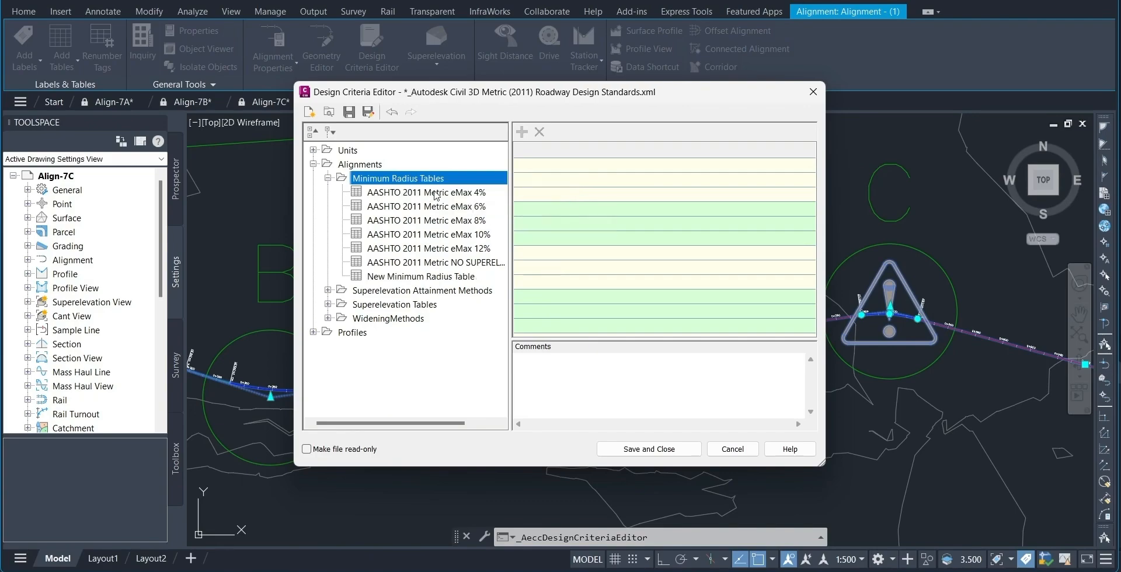
click(419, 276)
click(420, 275)
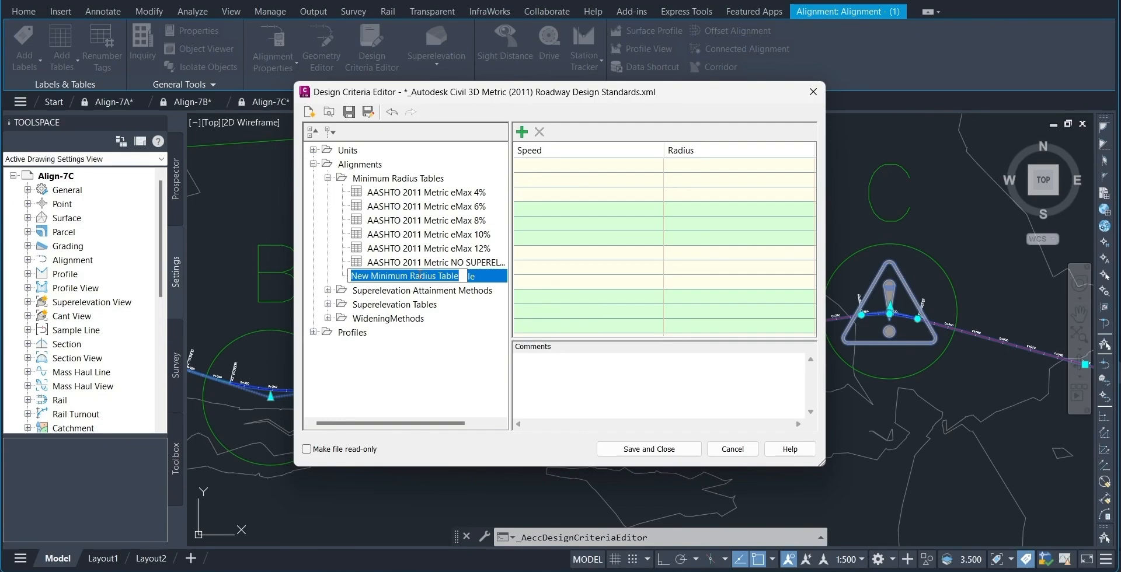
text(Loc)
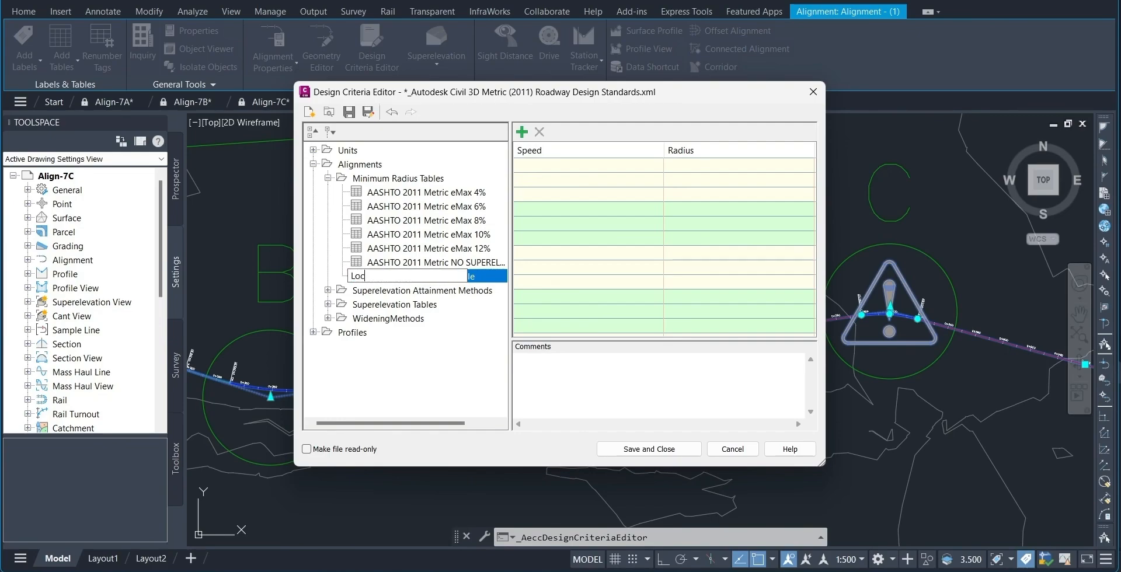
text(al Standards eMax 7%)
key(Return)
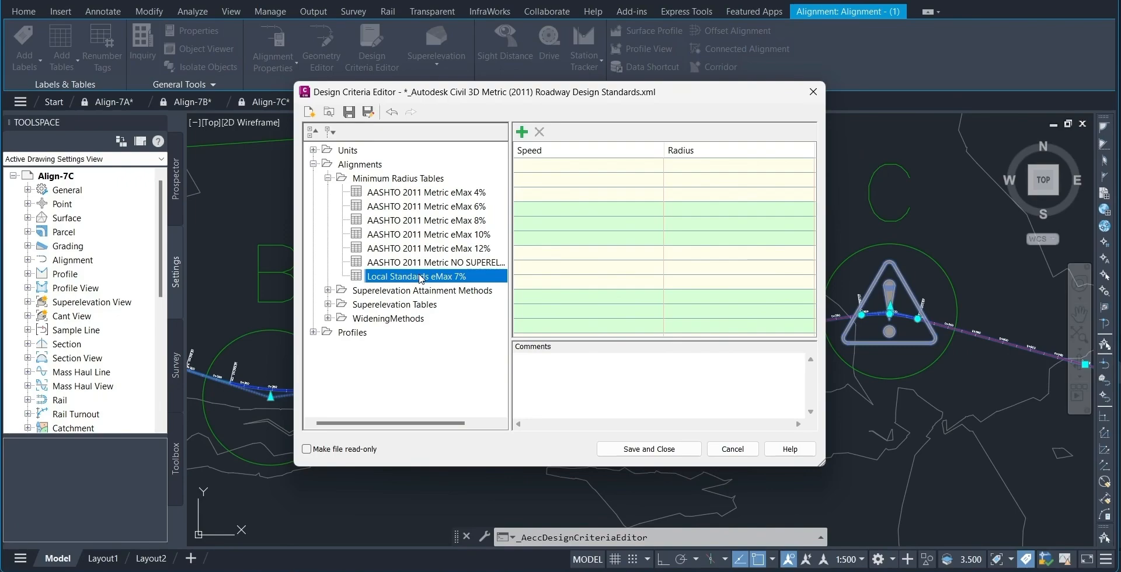
Start saving the design criteria as a new file and browse to C:\Users\Public\Public Documents\Autodesk\My Civil Tutorial Data.
click(369, 112)
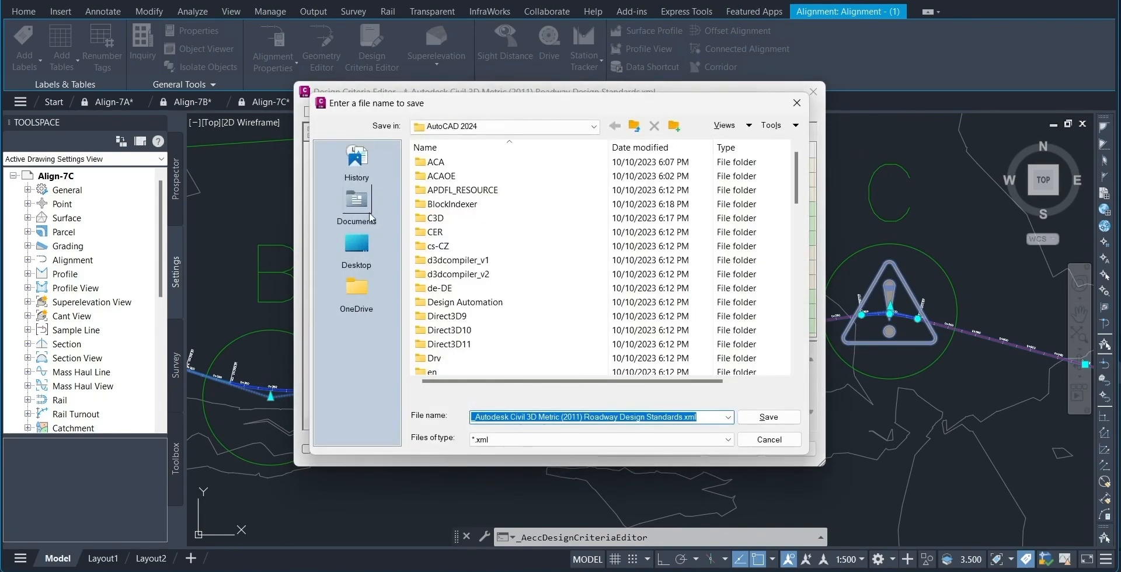
click(356, 246)
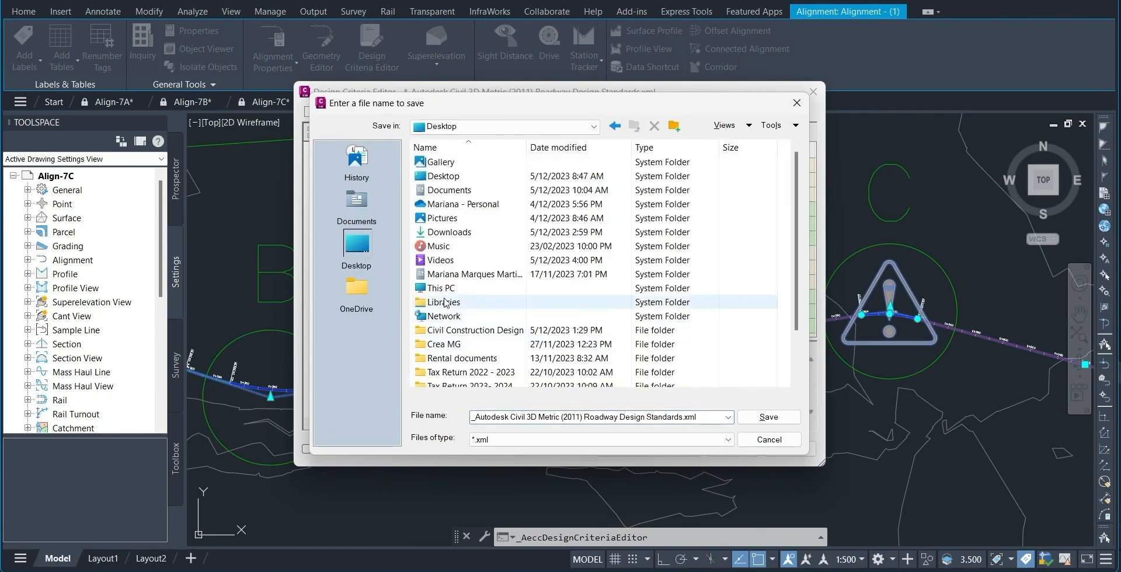
double_click(444, 288)
double_click(443, 180)
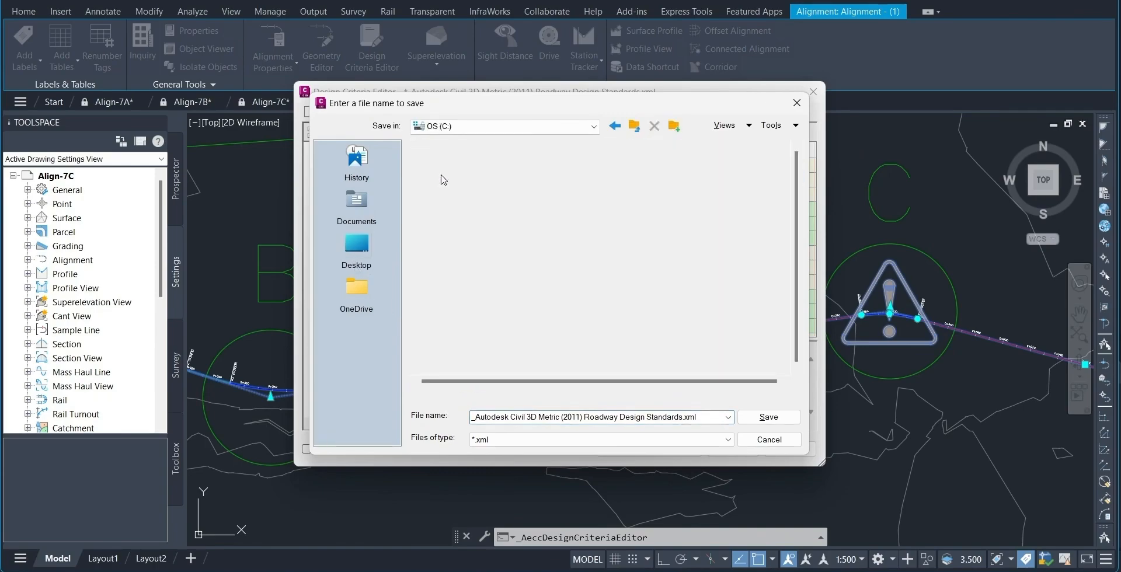
double_click(447, 318)
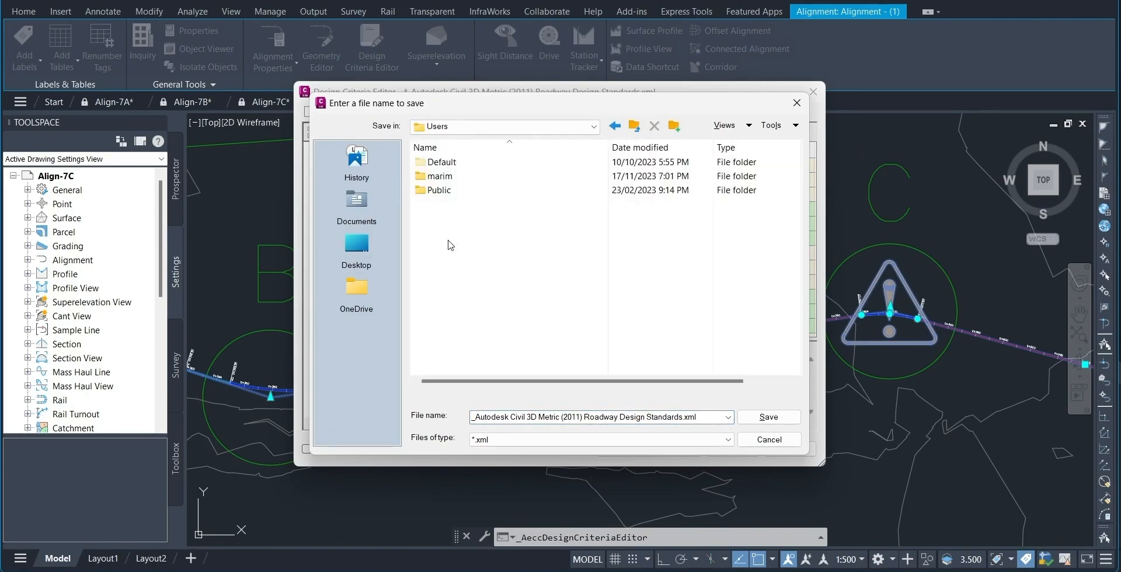
double_click(439, 190)
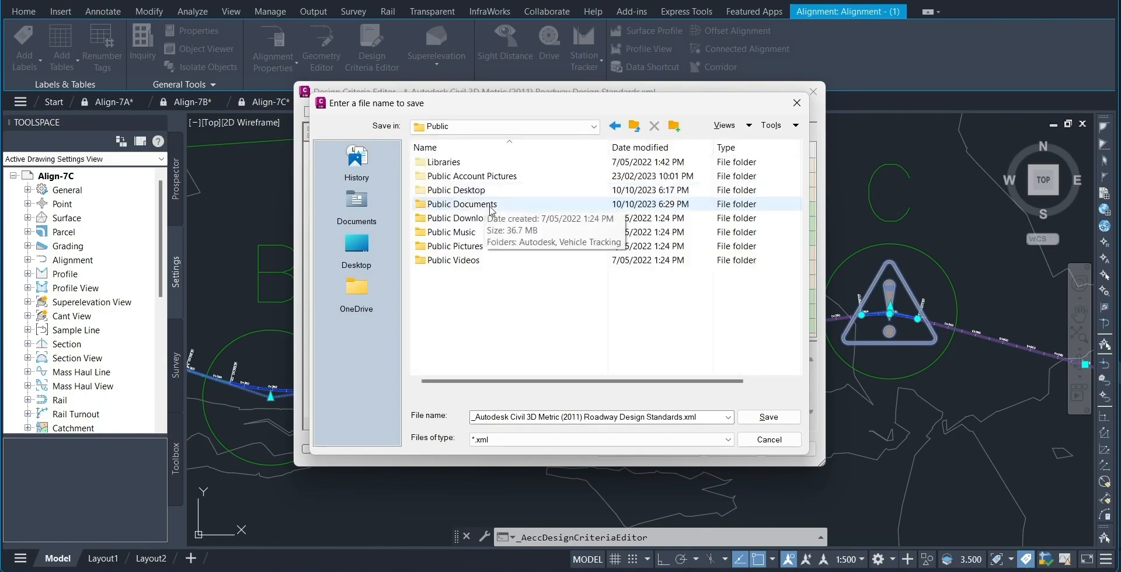
double_click(489, 206)
double_click(461, 162)
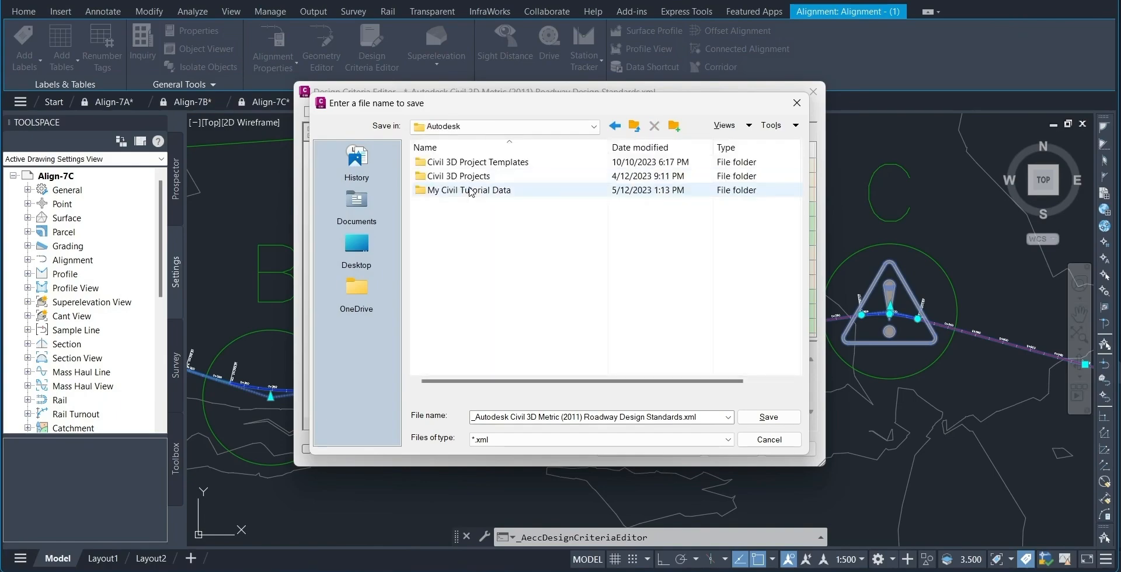
double_click(471, 191)
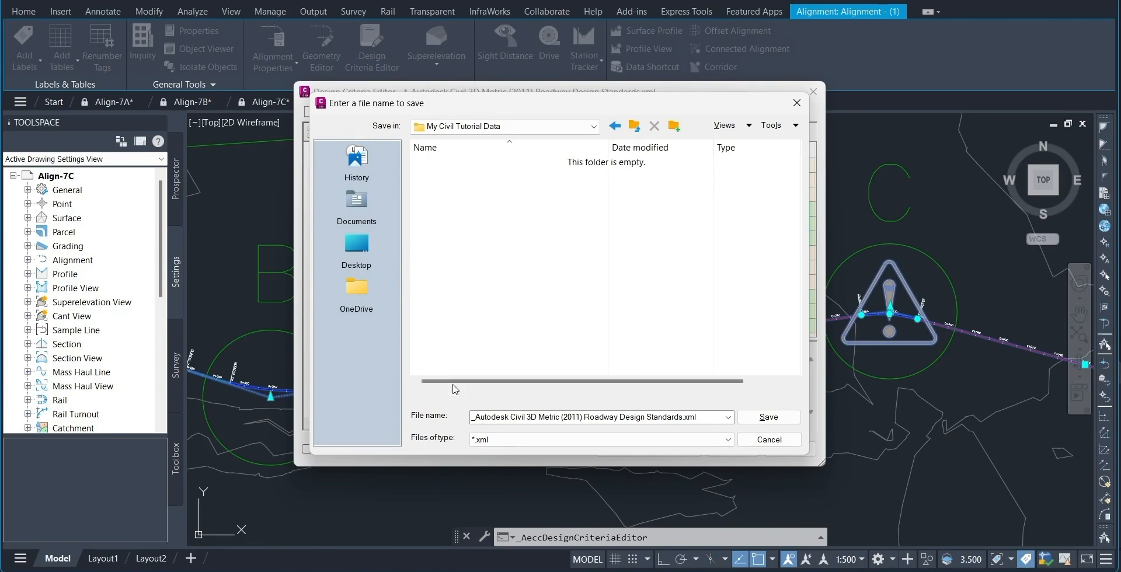
Name the design criteria file Sample_Local_Criterial.xml and save it.
triple_click(499, 418)
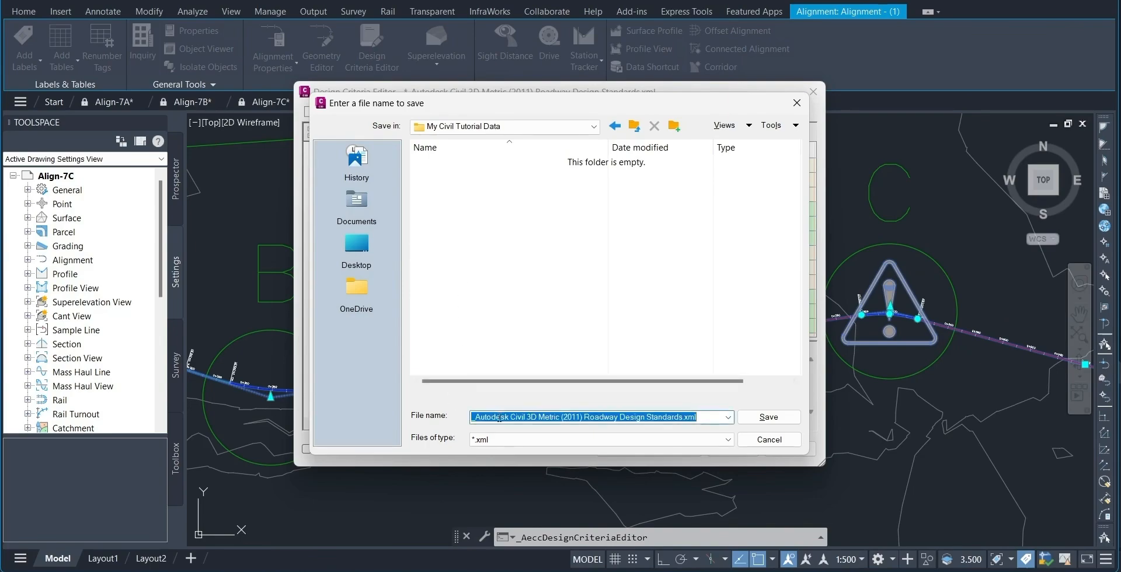
text(Sampl)
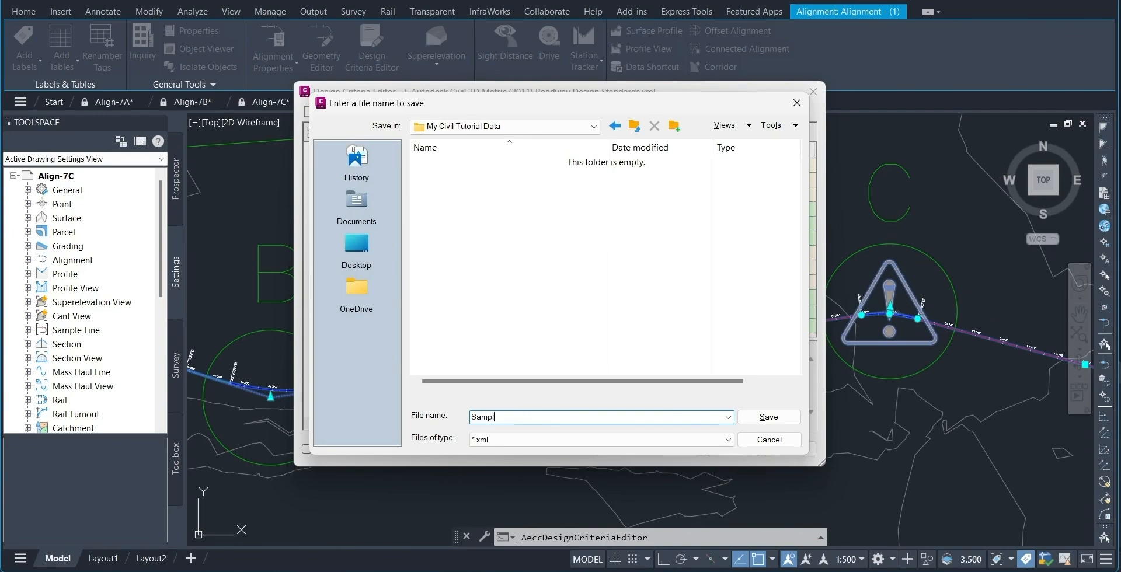
text(e_Local_Criterial.xm)
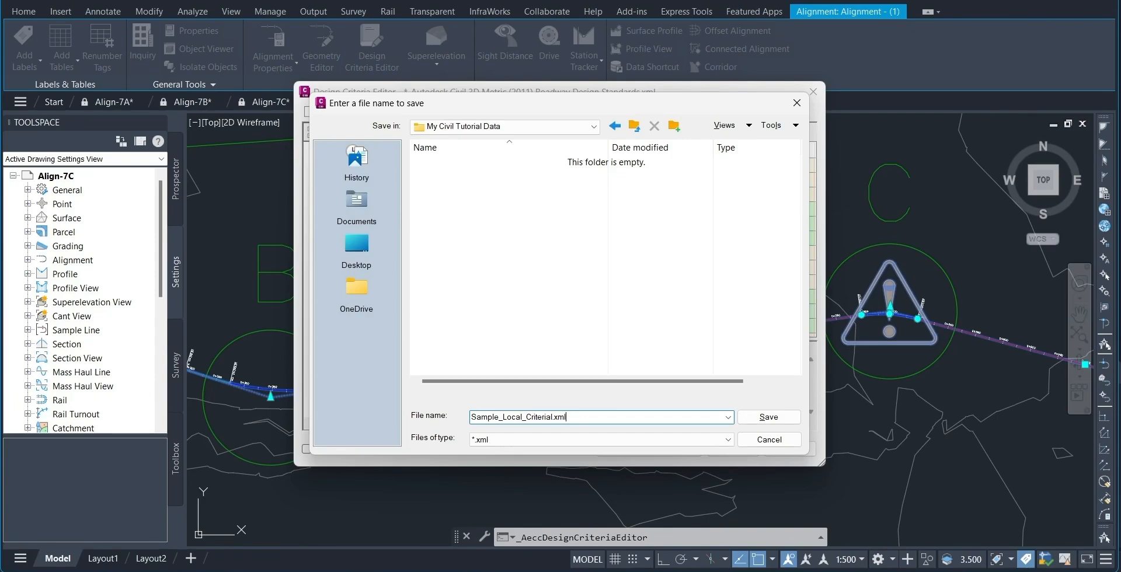
text(l)
click(791, 420)
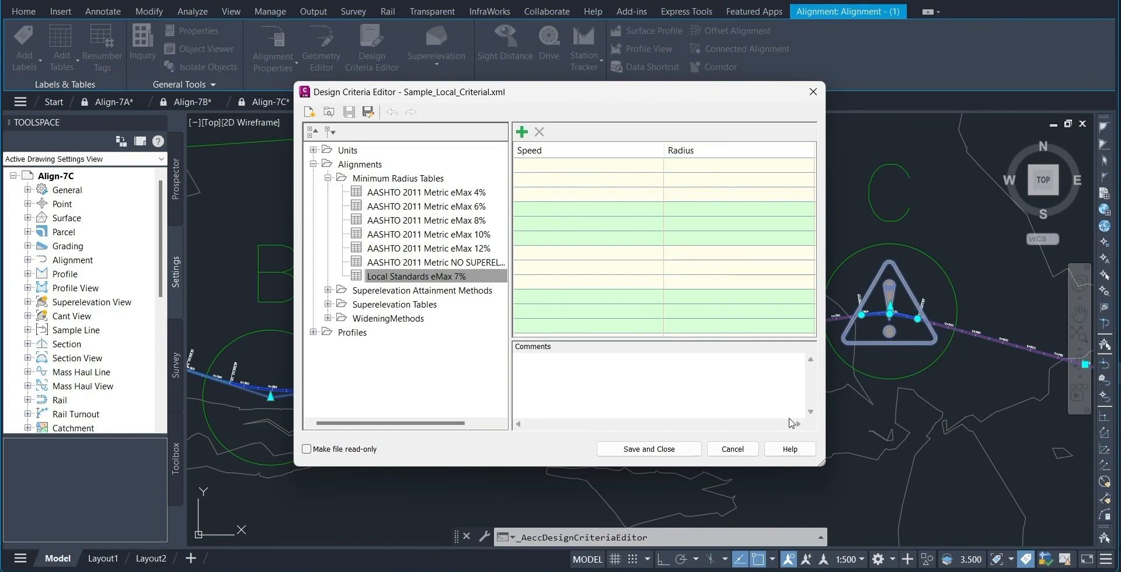
In the Local Standards eMax 7% table, add a first row with speed 50 and radius 45.
click(448, 283)
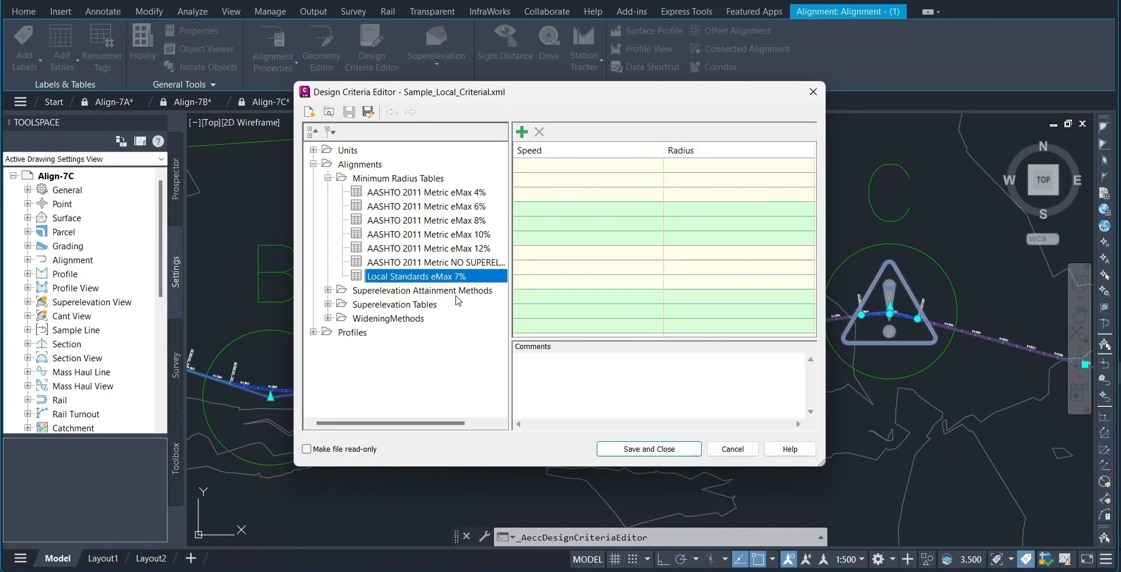
click(559, 164)
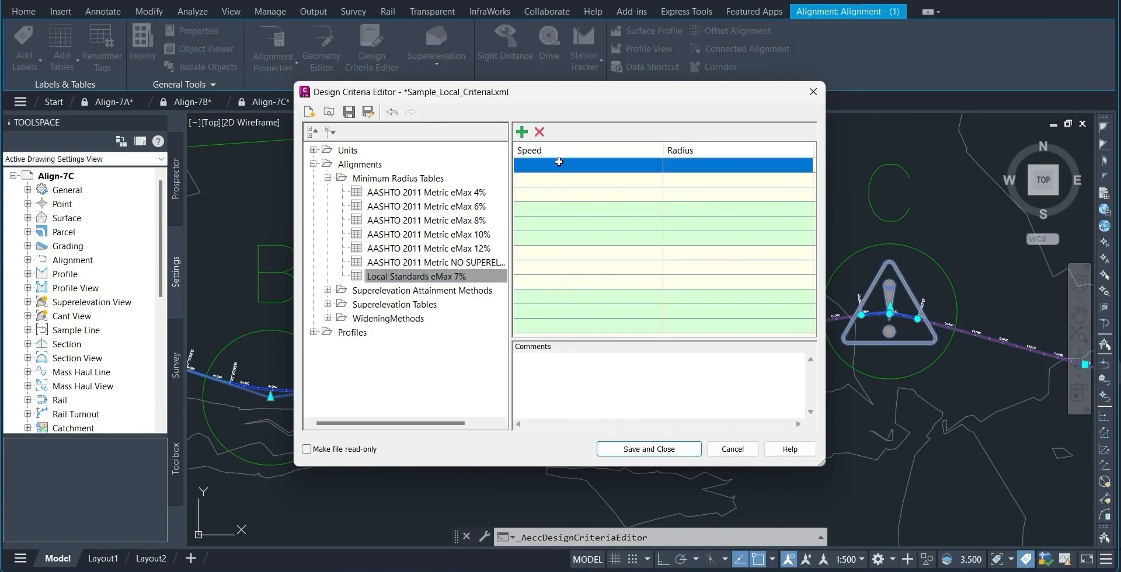
click(559, 163)
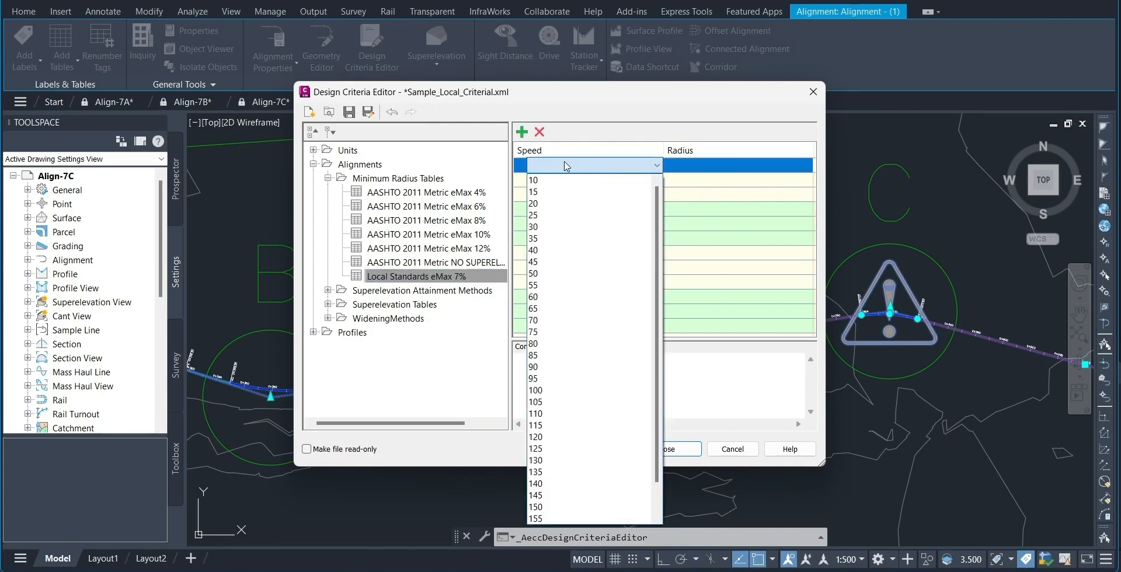
click(539, 274)
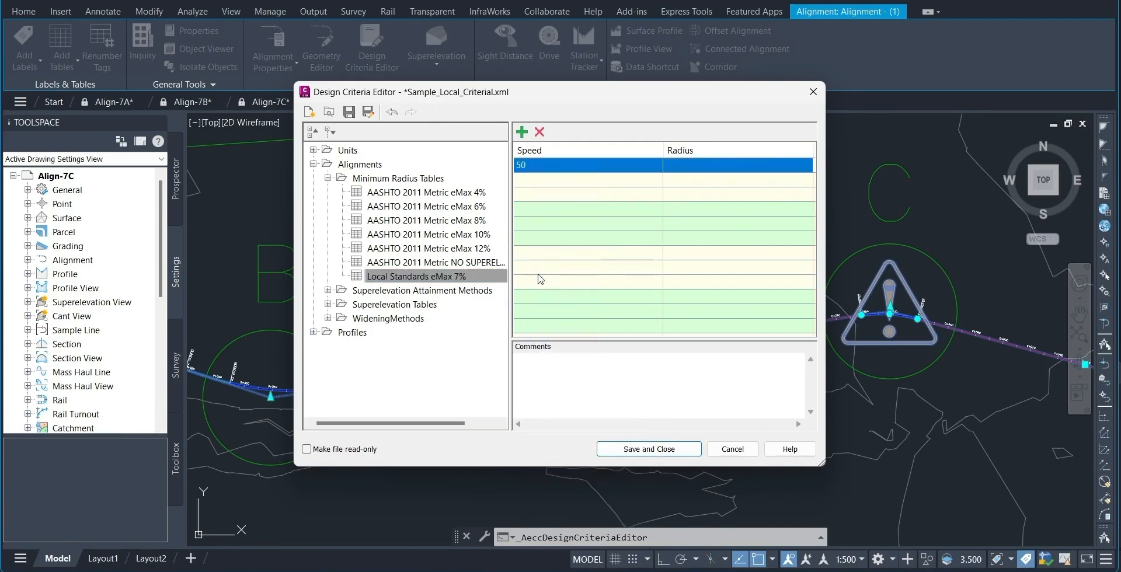
click(690, 169)
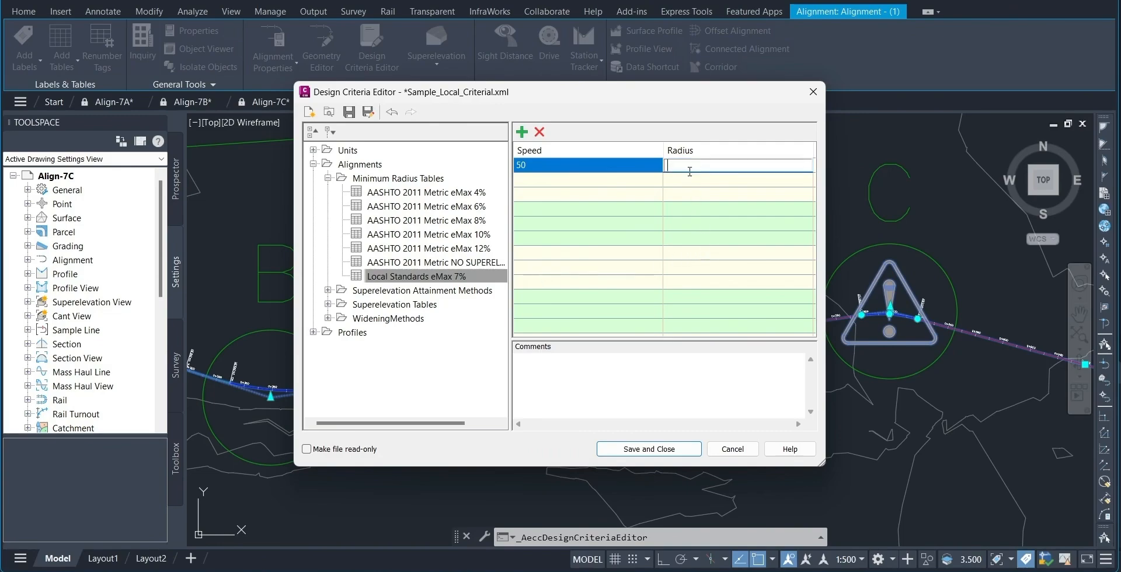
text(45)
Add a second row to the minimum radius table with speed 70 and radius 125.
click(529, 179)
click(529, 179)
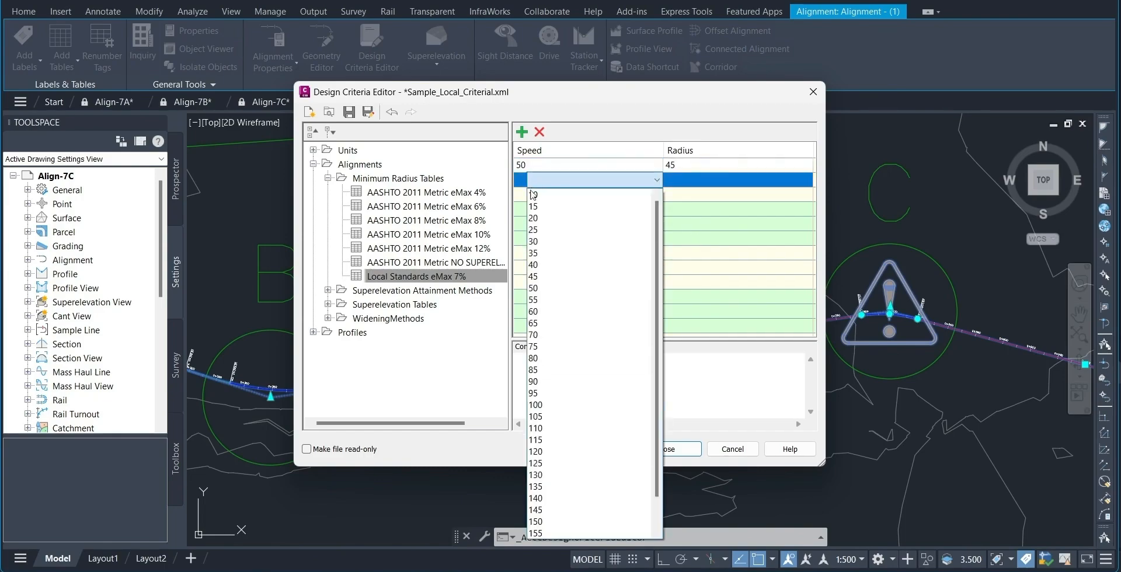
click(569, 316)
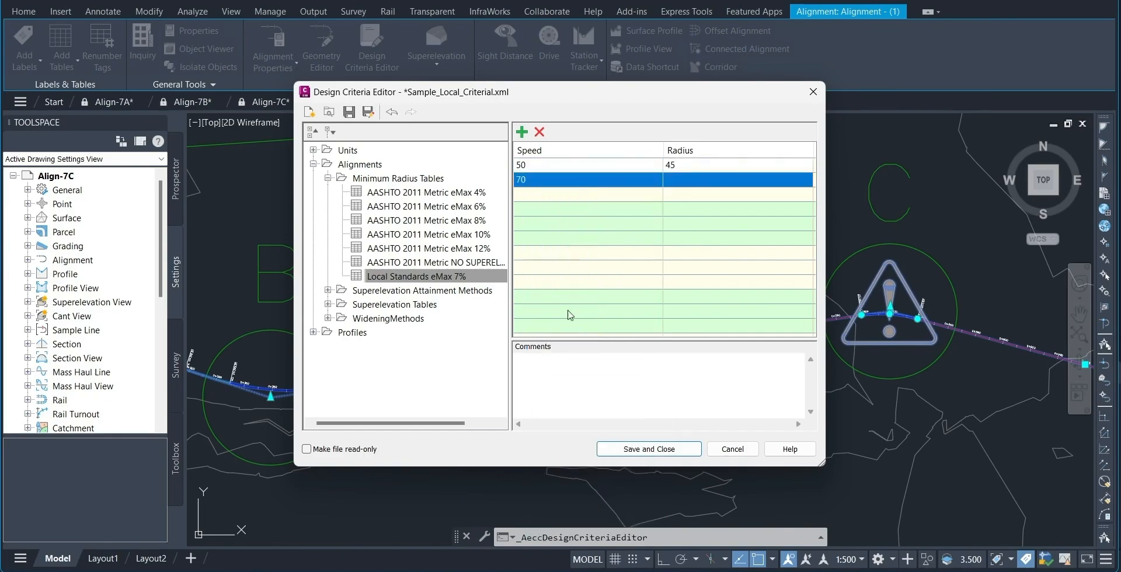
click(689, 185)
text(125)
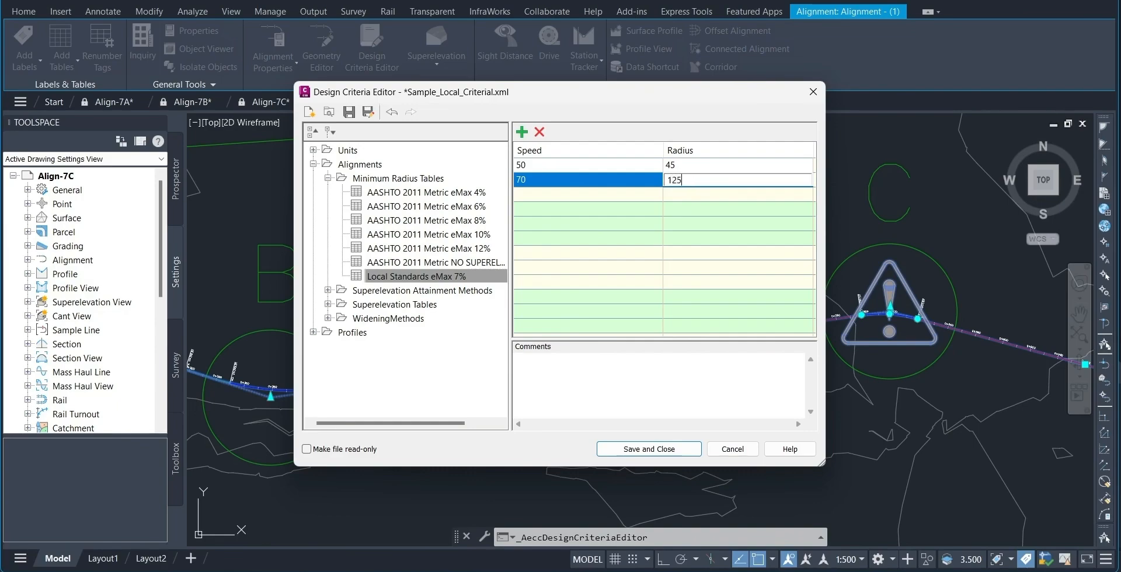
Add a third row to the minimum radius table with speed 90 and radius 235.
click(607, 193)
click(607, 193)
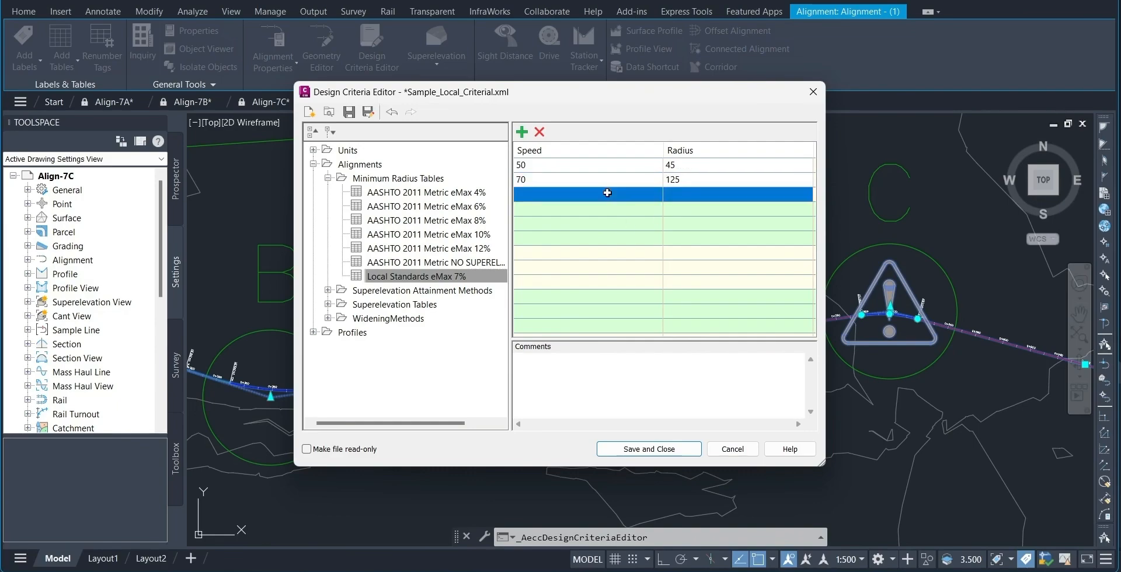
click(607, 193)
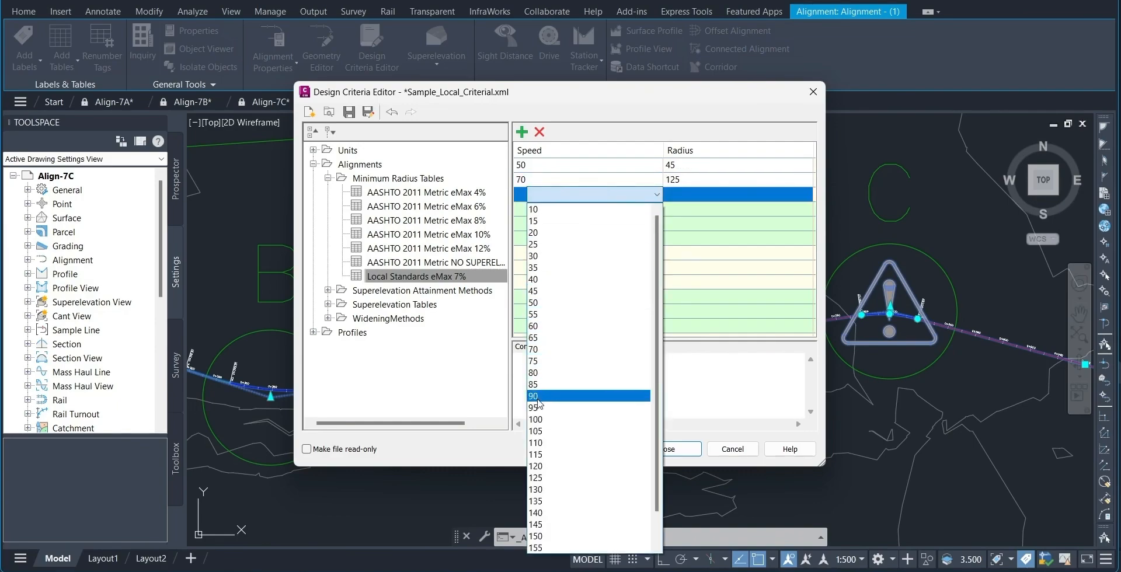
click(589, 394)
click(688, 195)
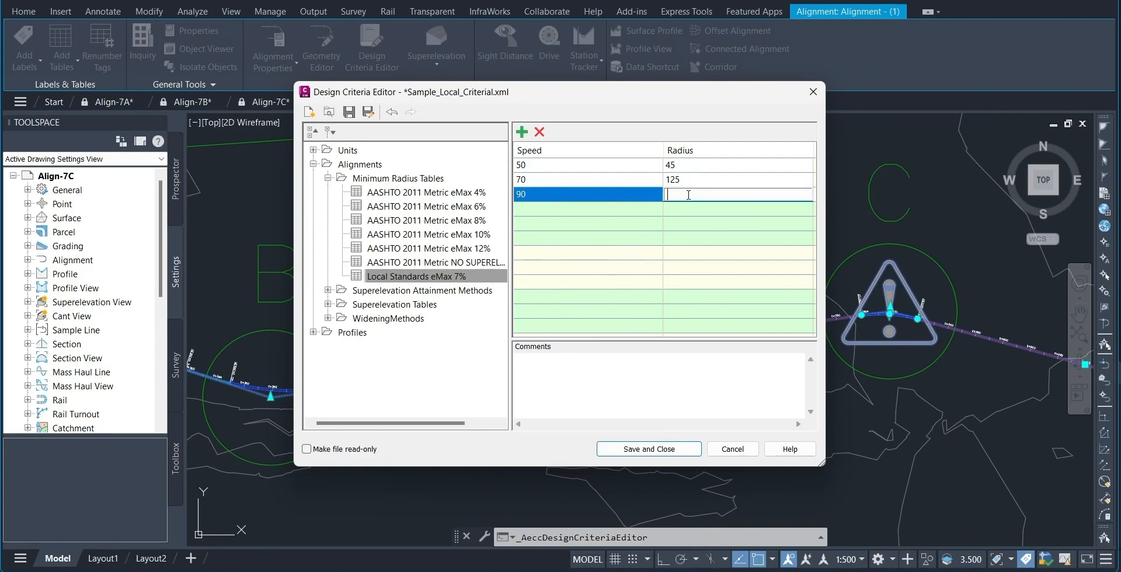
text(235)
Add a fourth row to the minimum radius table with speed 110 and radius 387.
click(607, 209)
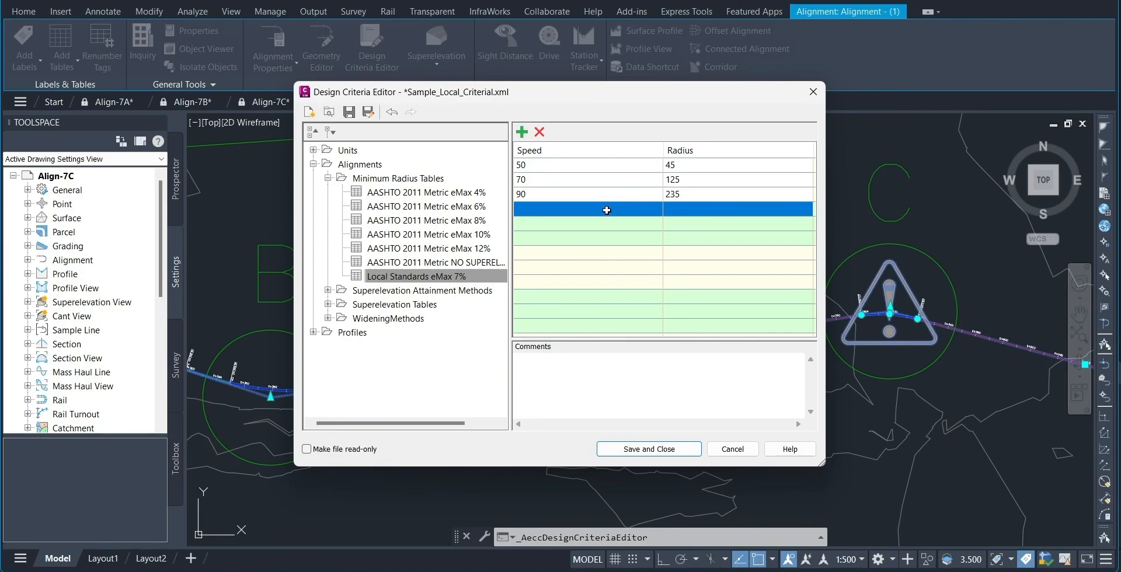
click(606, 210)
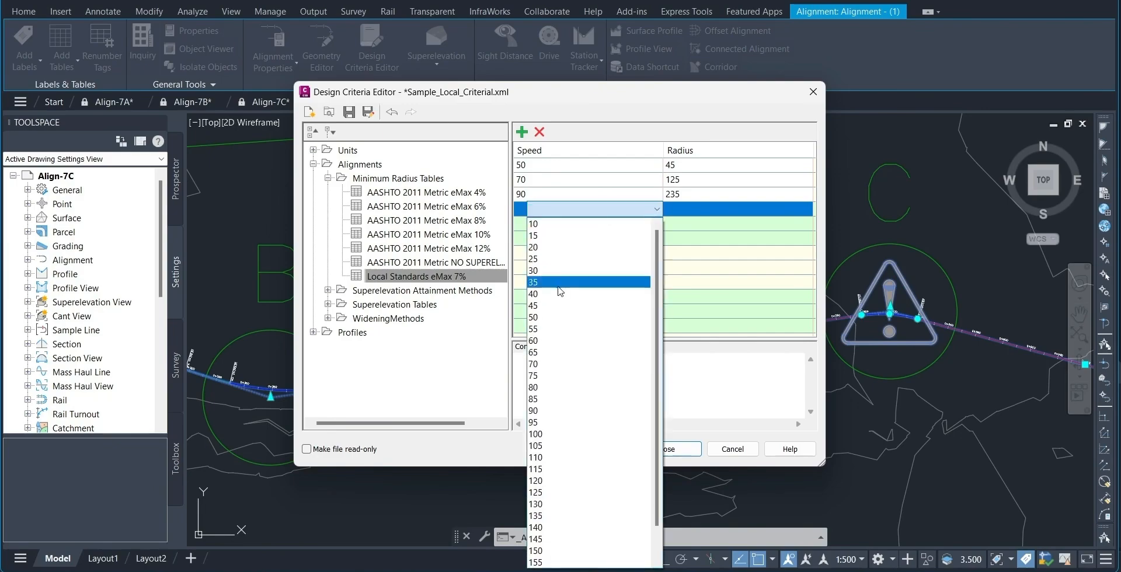
click(531, 458)
click(678, 210)
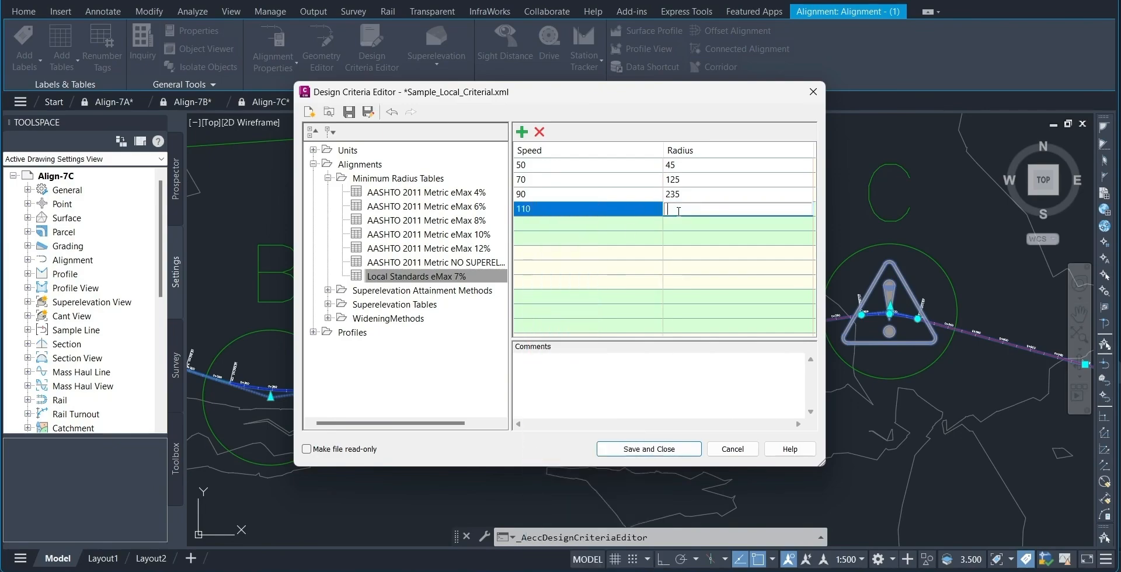
text(387)
Add a fifth row to the minimum radius table with speed 130 and radius 586.
click(636, 225)
click(636, 224)
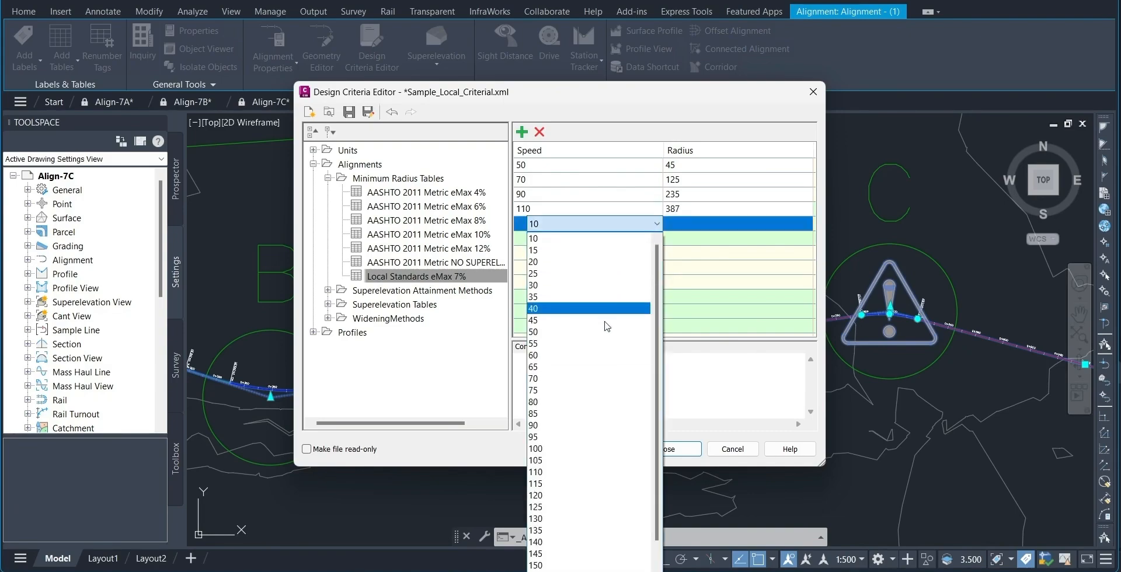
click(565, 521)
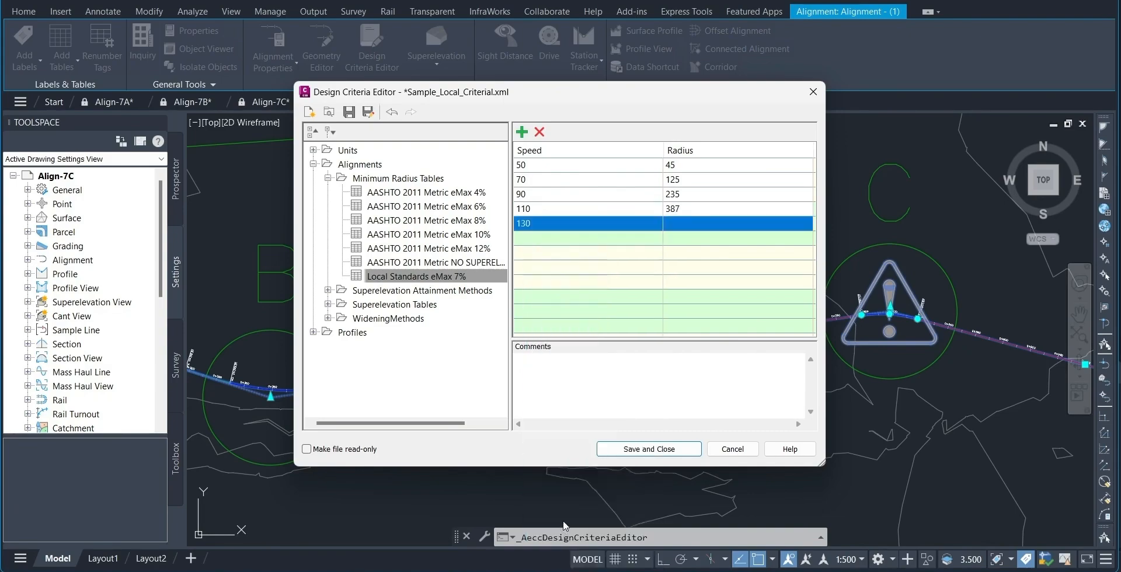
click(669, 230)
text(586)
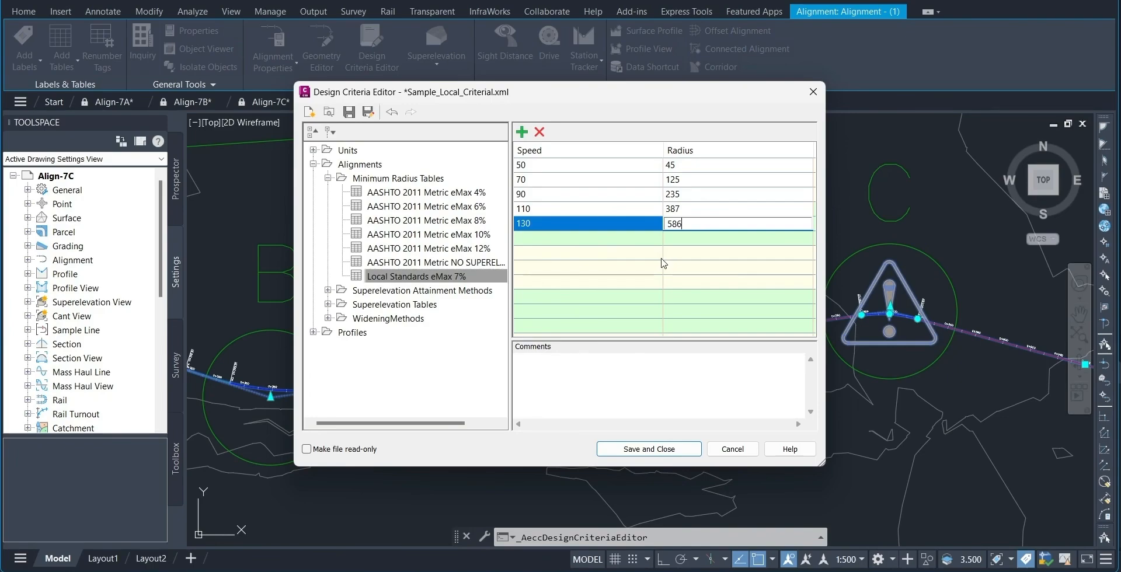
Enter the table comment "Minimum radii for 7% superelevation at various design speeds".
click(602, 382)
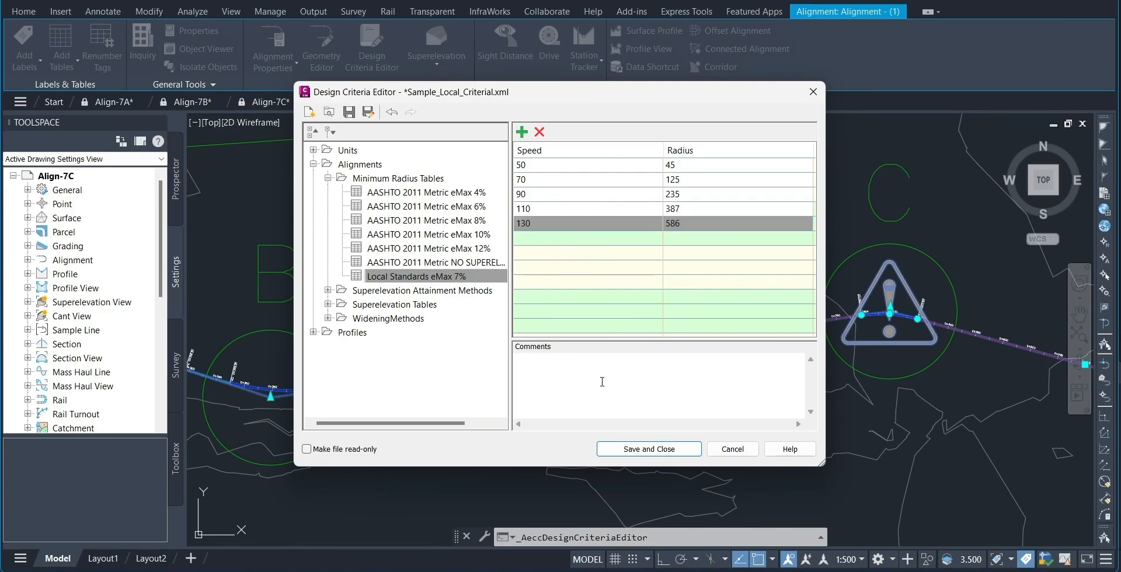
text(Minim)
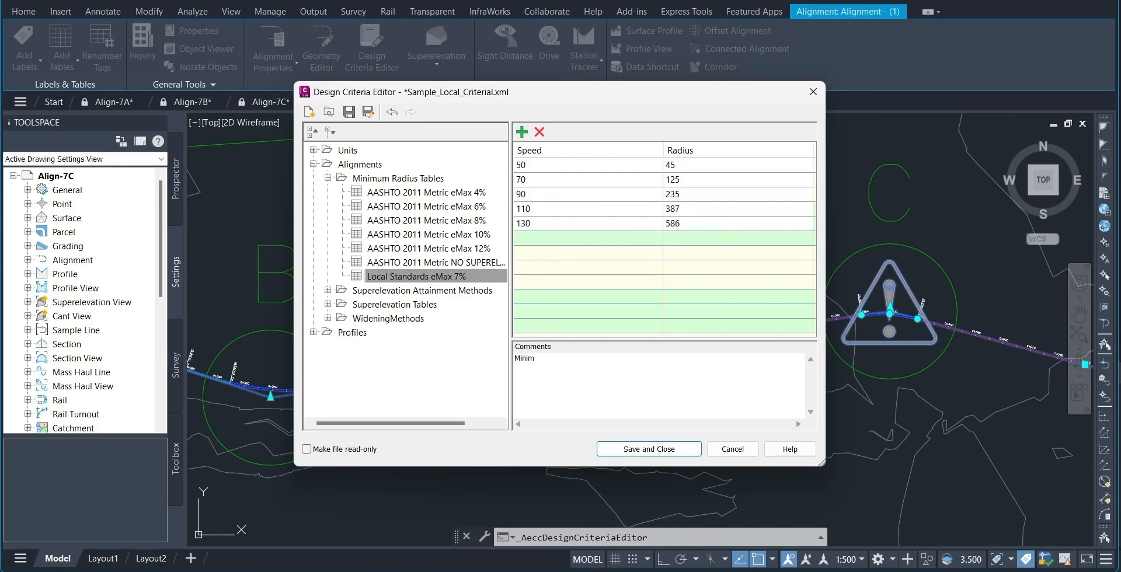
text(um radii for 7% superelevation at)
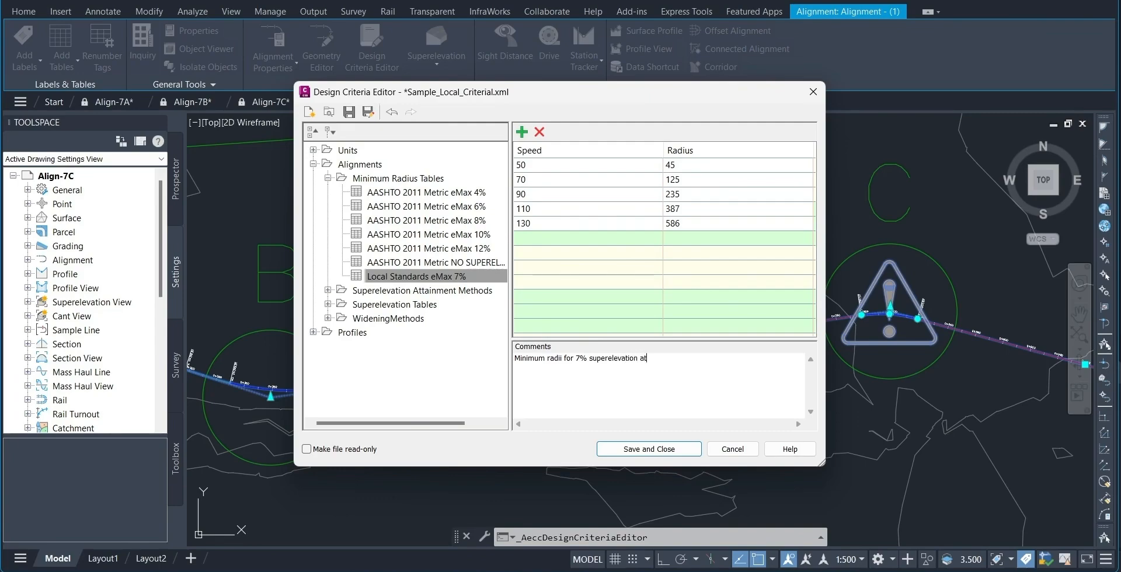
text( various design speeds)
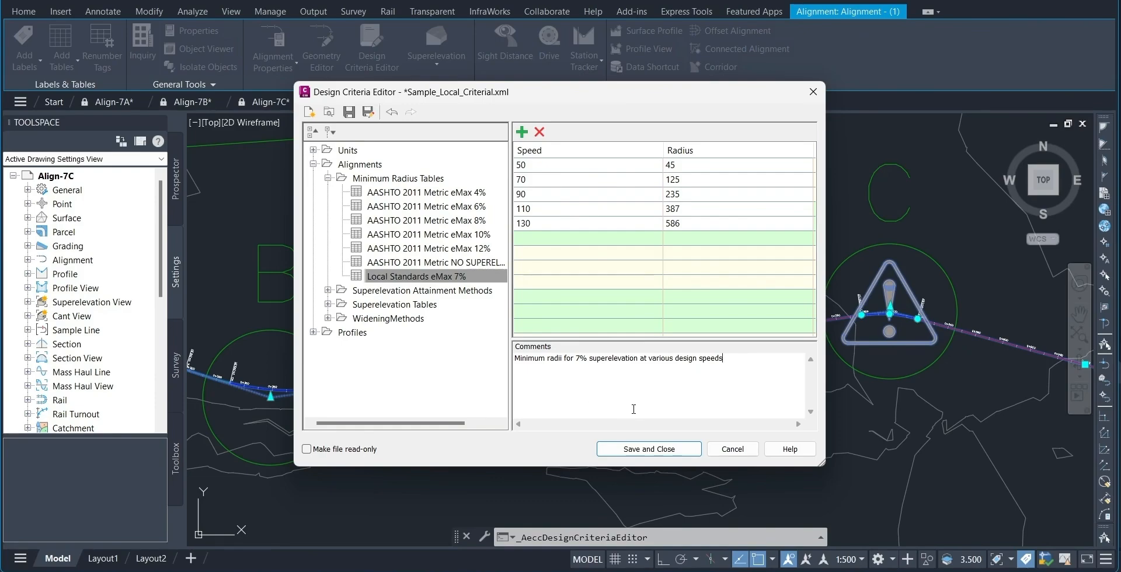
Close the Design Criteria Editor, saving the changes to Sample_Local_Criterial.xml.
click(675, 449)
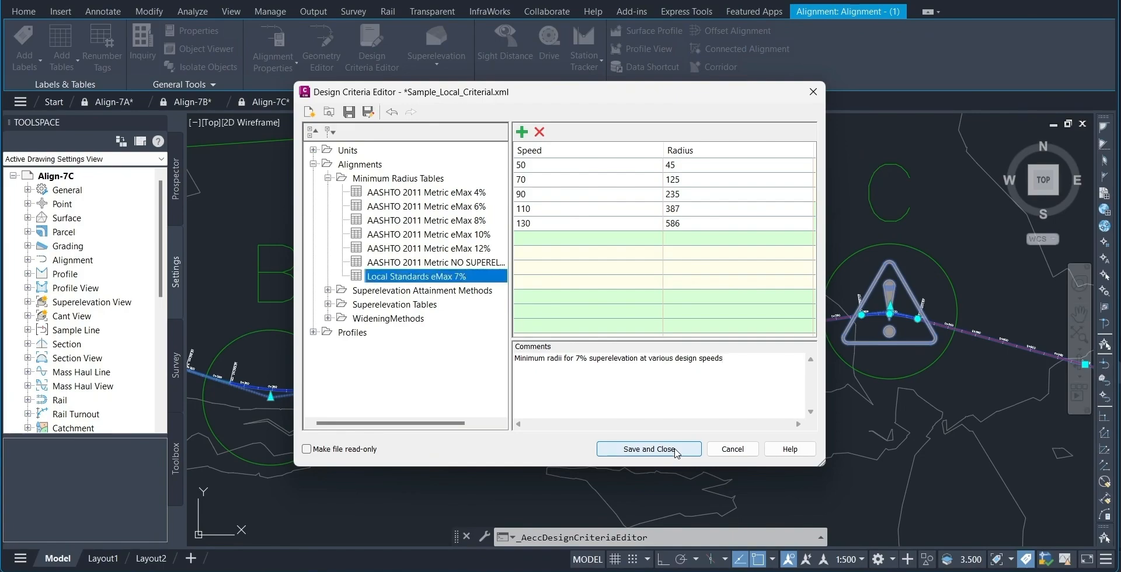
click(687, 455)
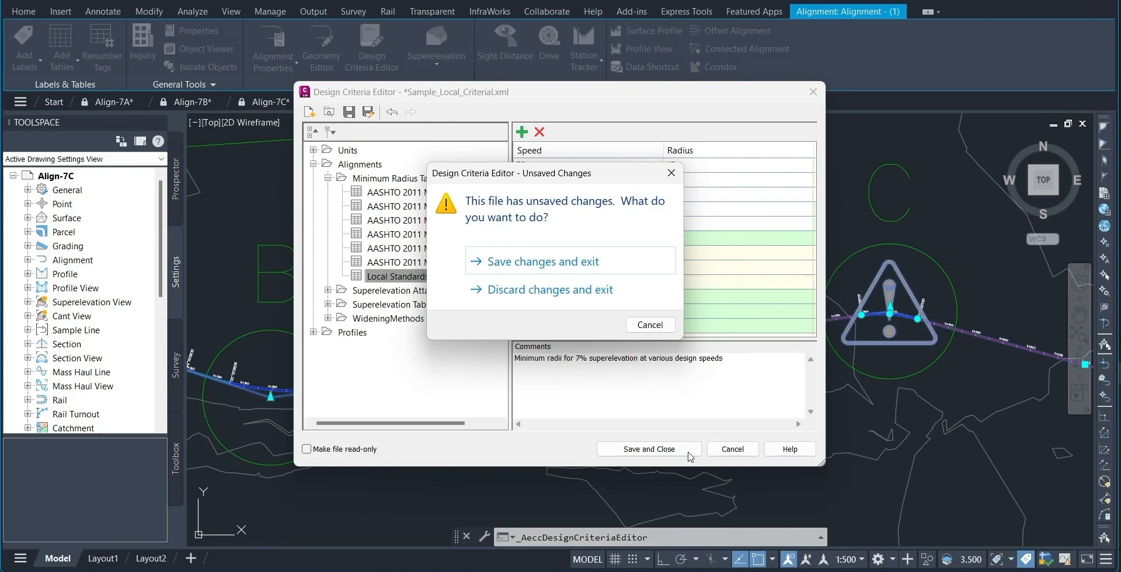
click(549, 267)
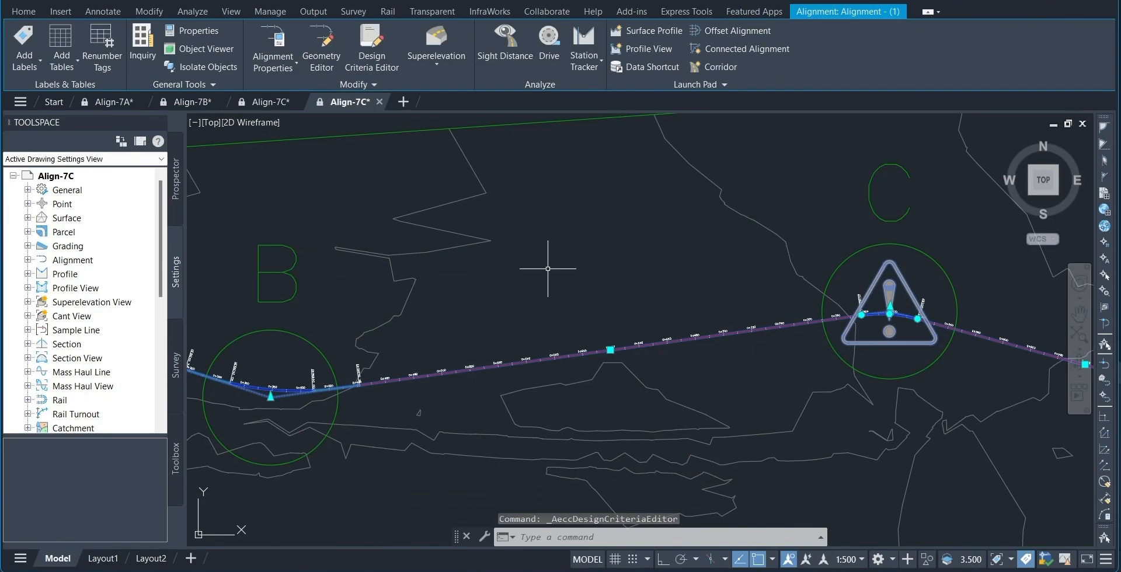
scroll(547, 268, down, 5)
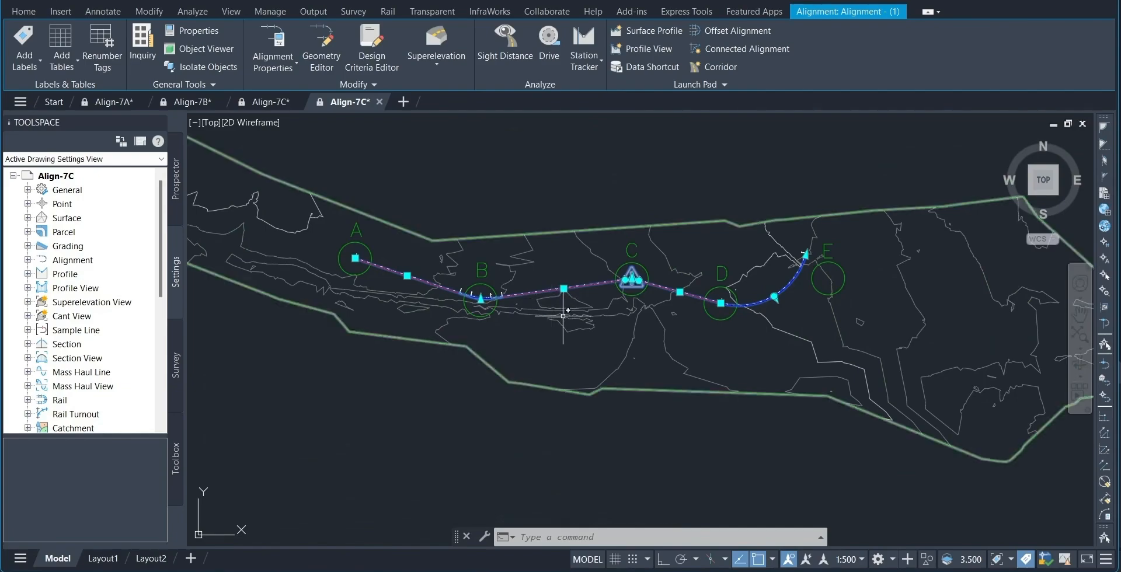
scroll(567, 311, up, 2)
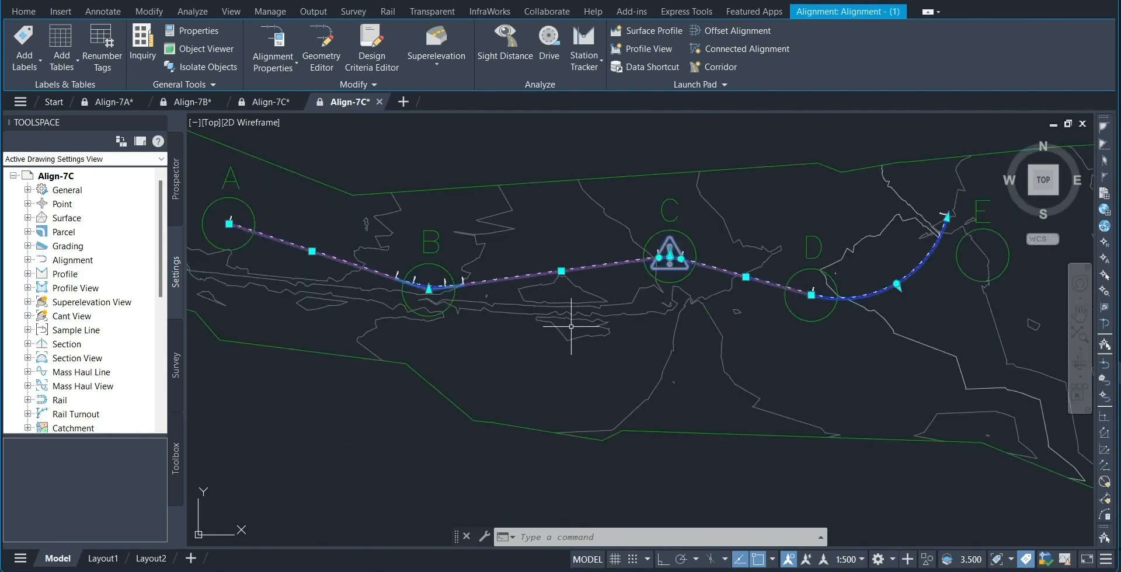
scroll(577, 327, down, 2)
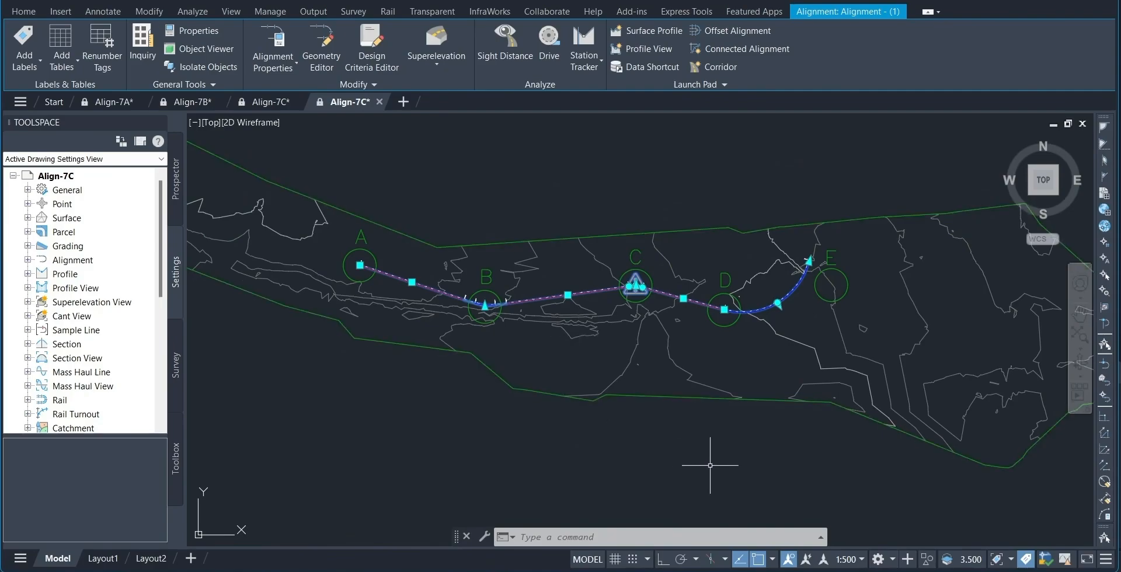
click(787, 571)
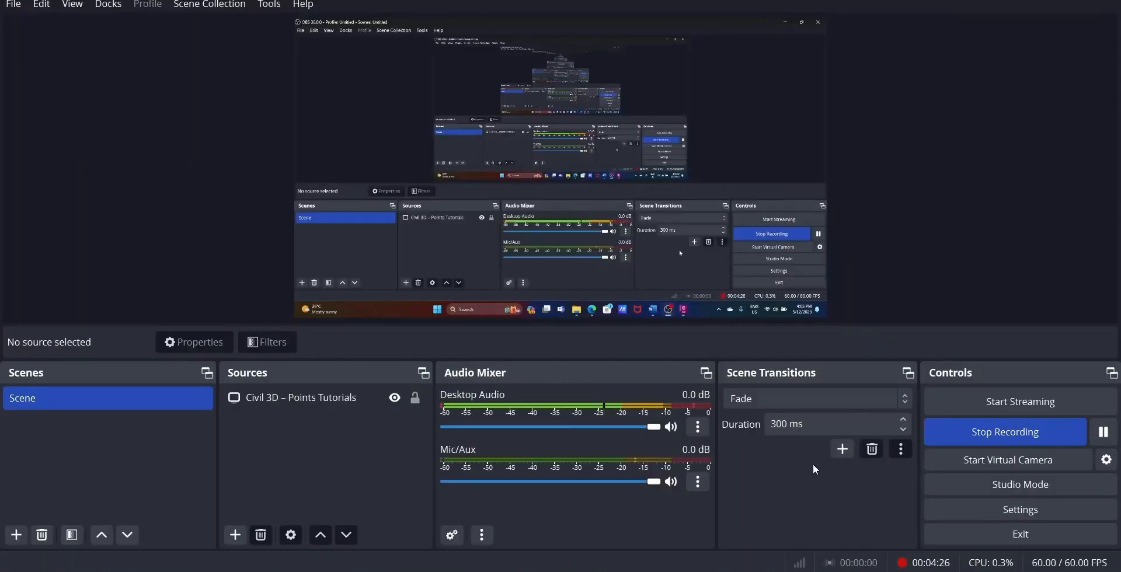